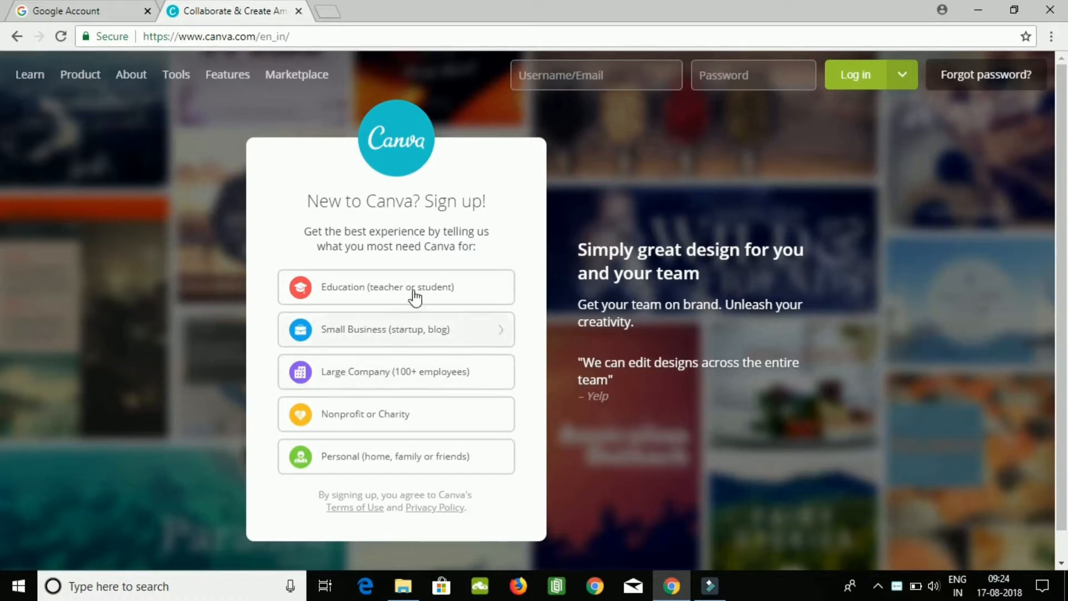
Start a Personal account sign-up by email and enter the account holder's full name.
left_click(379, 461)
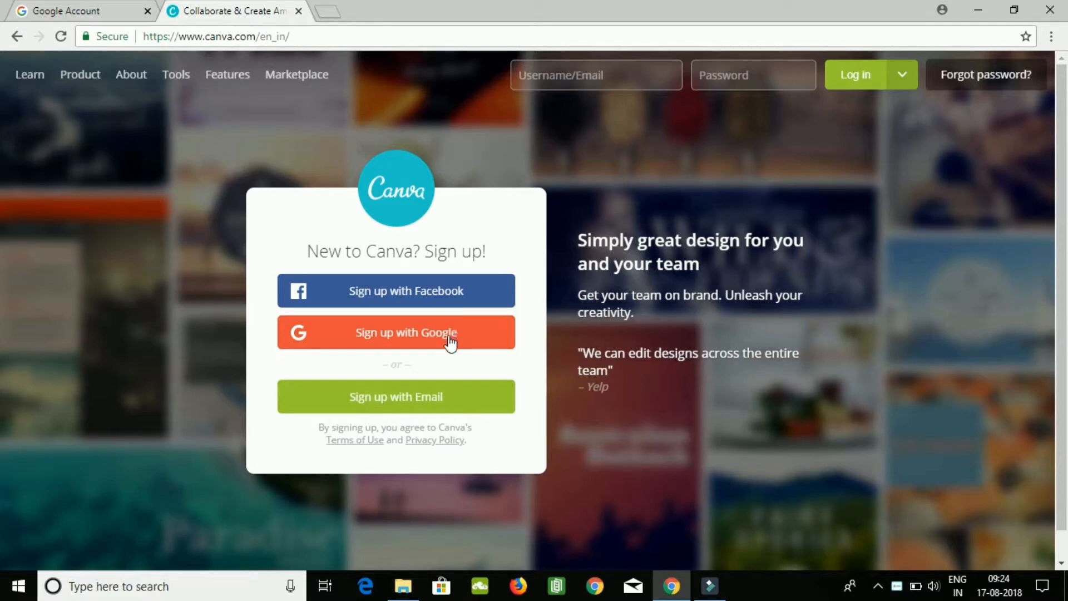
left_click(402, 405)
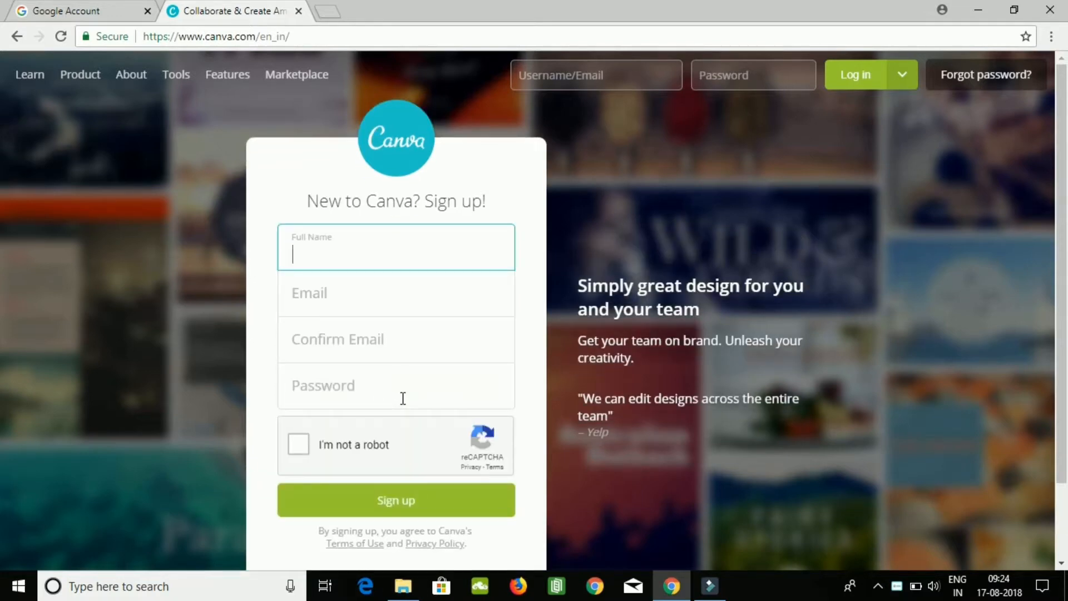
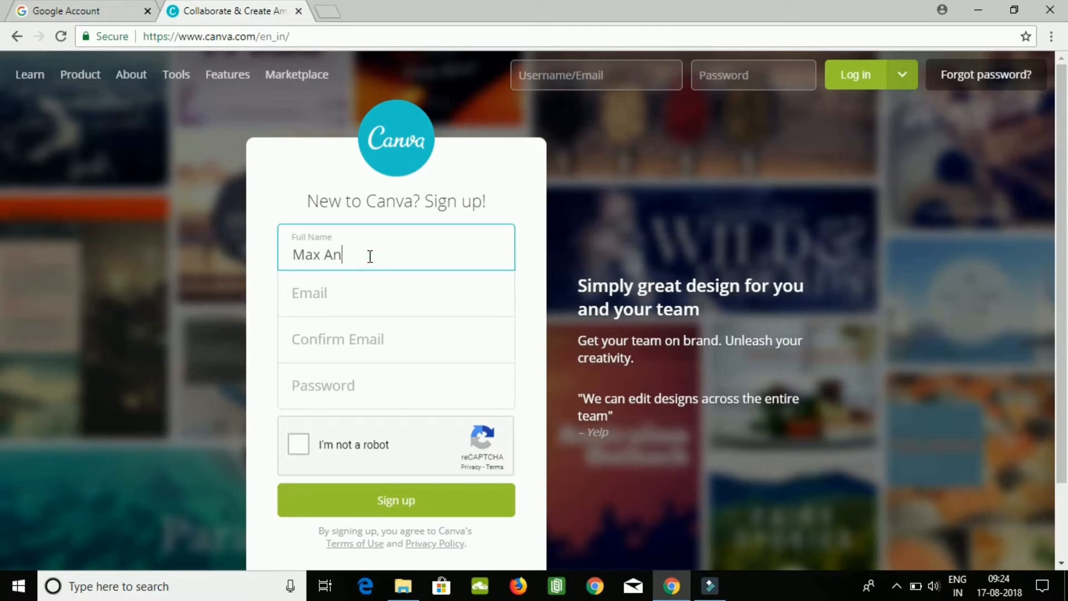
Enter the account holder's e-mail address in the sign-up form.
left_click(352, 291)
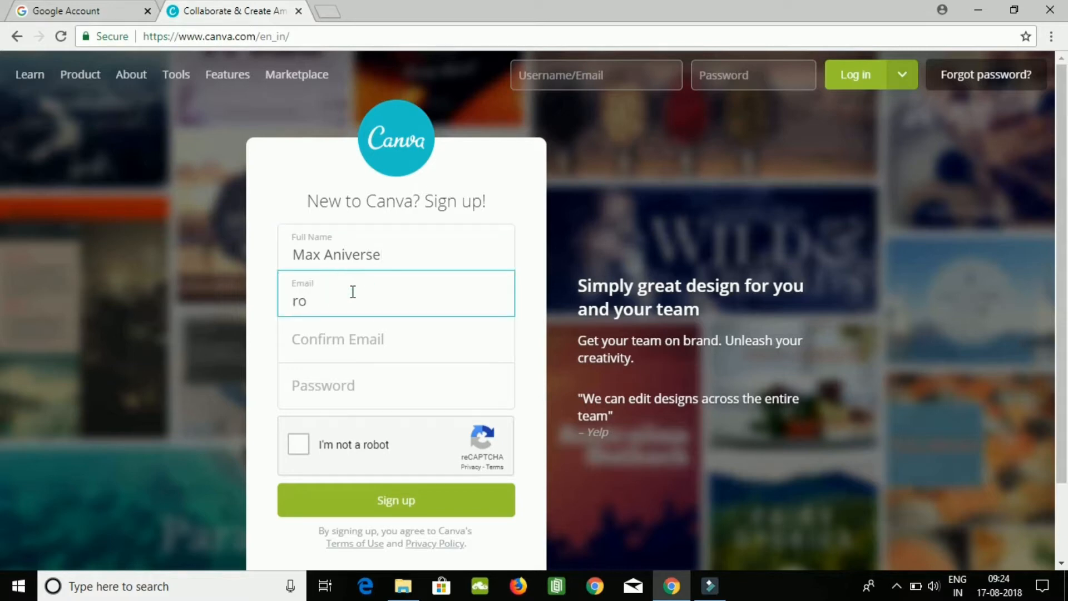
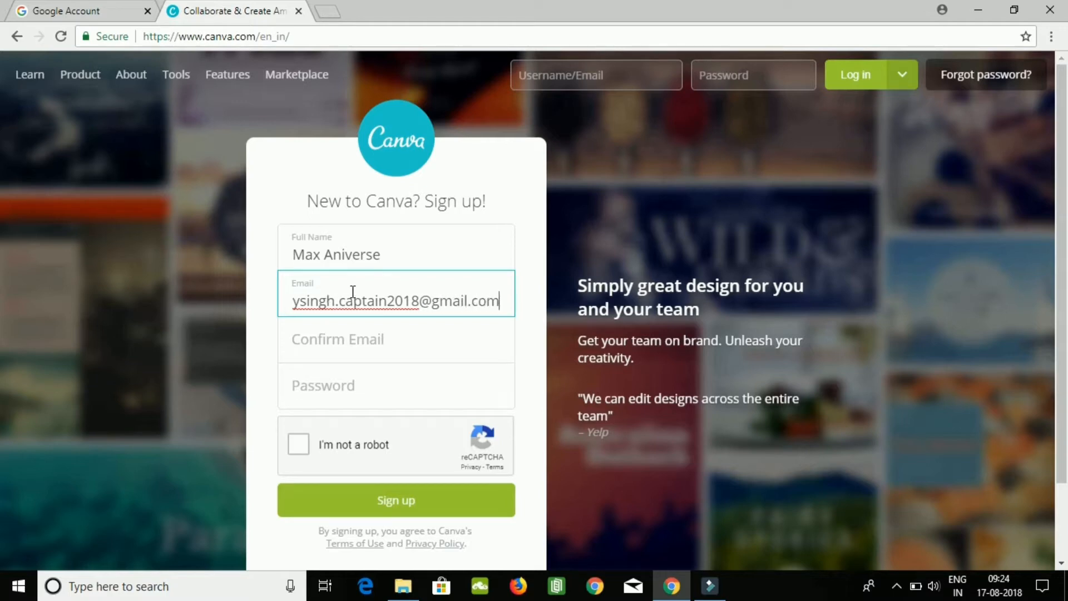
Copy the entered e-mail address into the Confirm Email field.
left_click(363, 350)
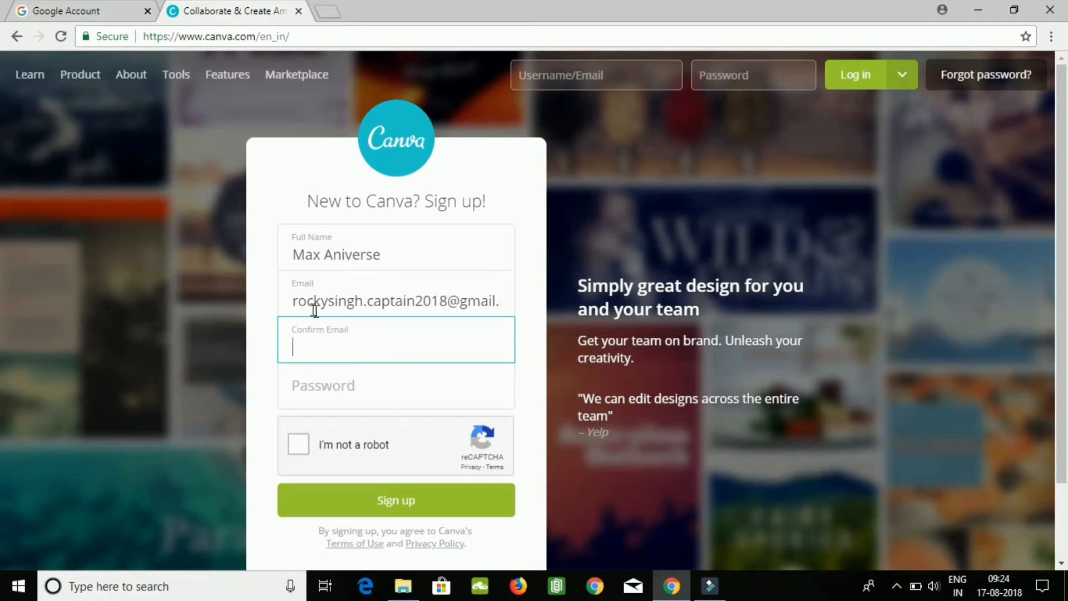
left_click(299, 299)
double_click(299, 300)
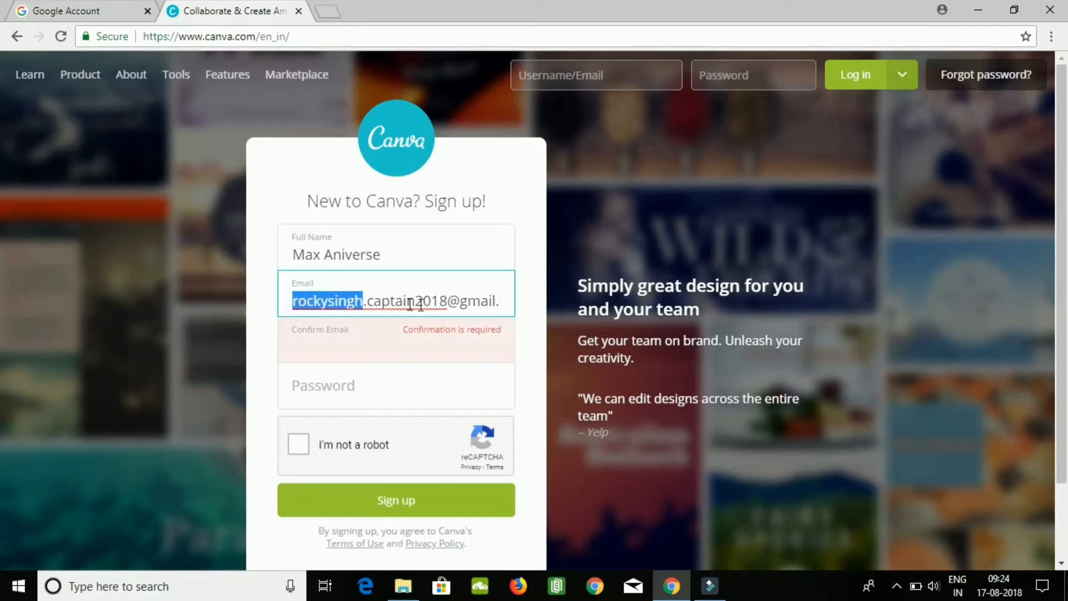
left_click(451, 306, "shift")
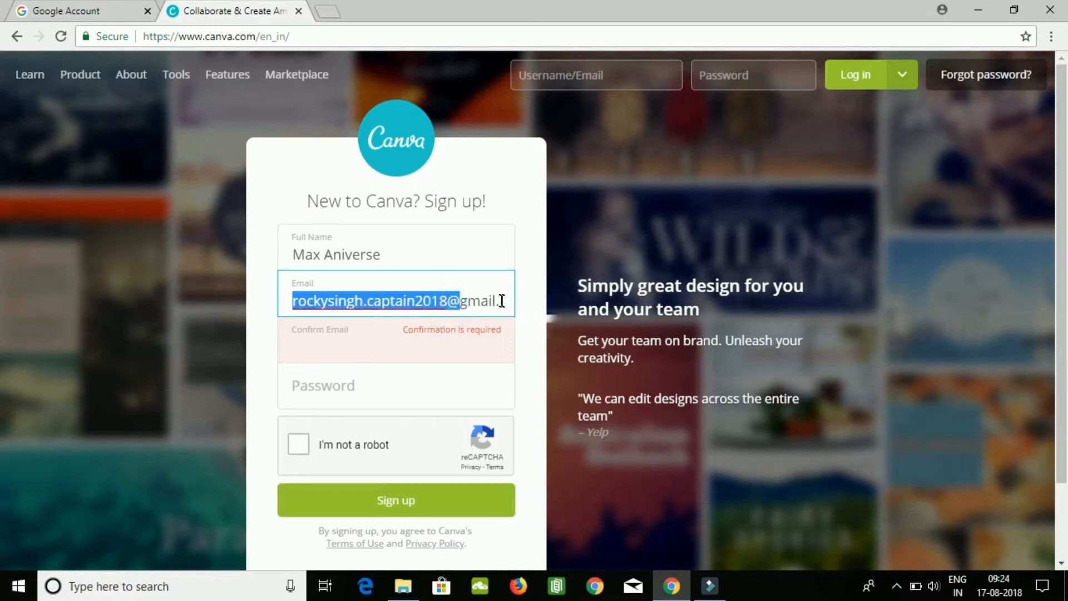
mouse_move(500, 300)
left_mouse_down()
mouse_move(295, 300)
mouse_move(498, 307)
left_mouse_up()
key("ctrl+c")
type("C")
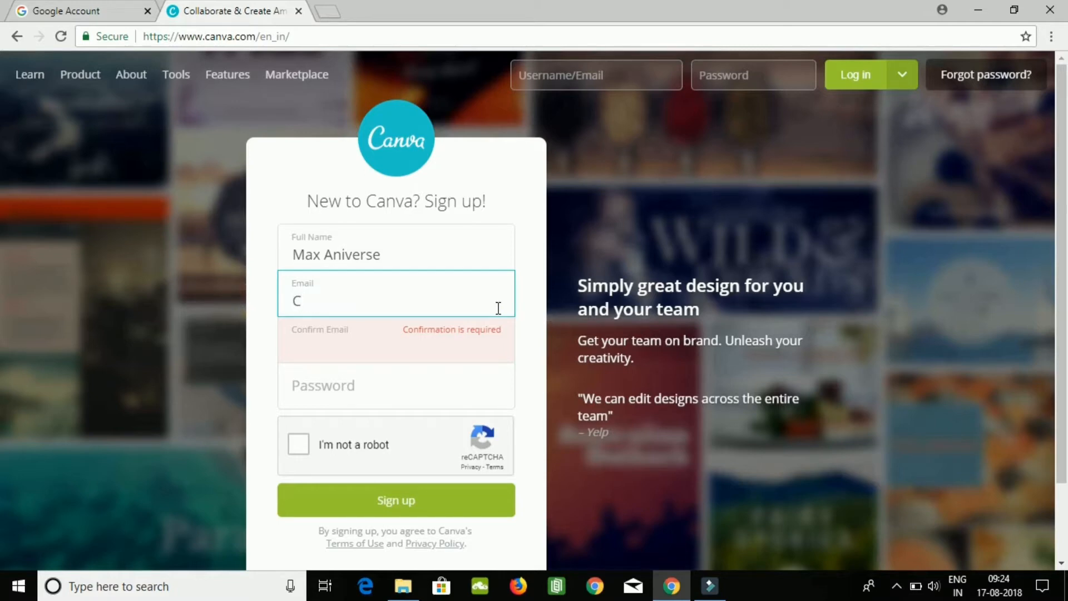
key("ctrl+z")
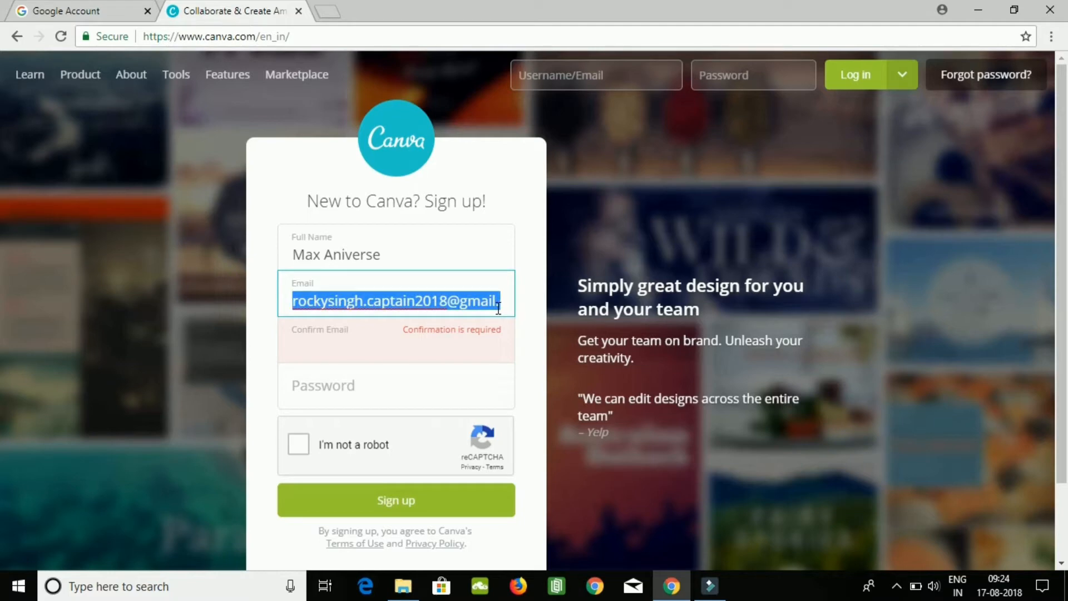
left_click(359, 357)
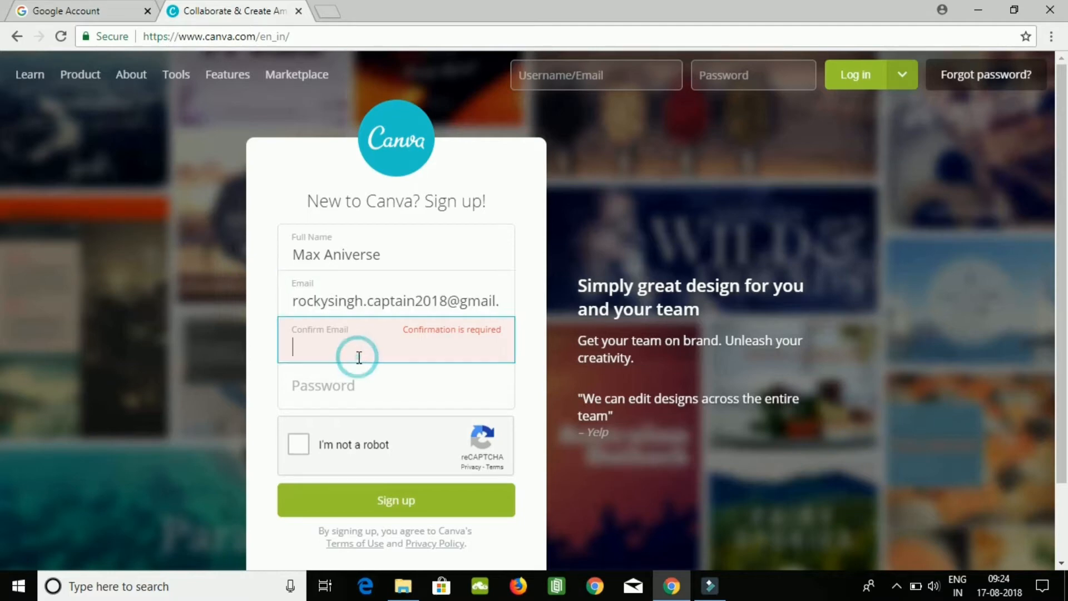
key("ctrl+v")
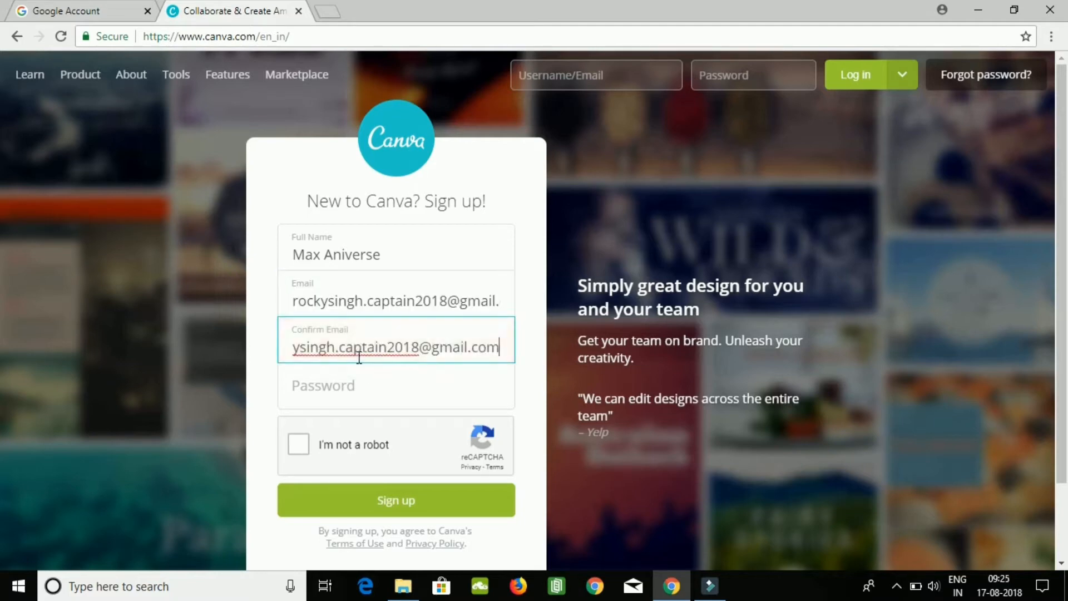
Enter the account password in the sign-up form, replacing the first attempt with a different one.
left_click(378, 381)
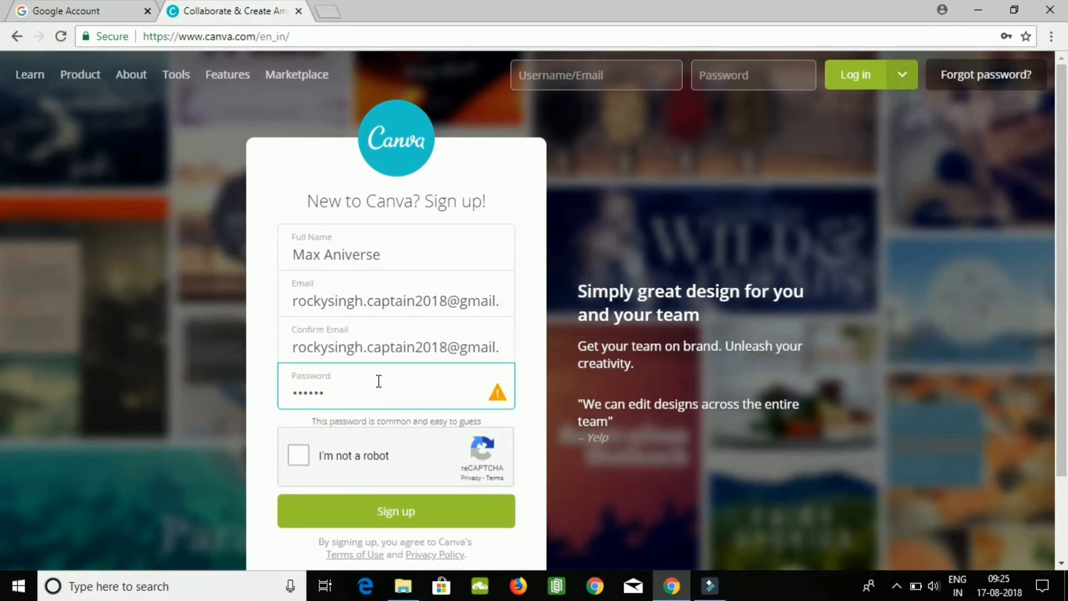
key("BackSpace")
key("BackSpace")
key("BackSpace")
key("BackSpace")
key("BackSpace")
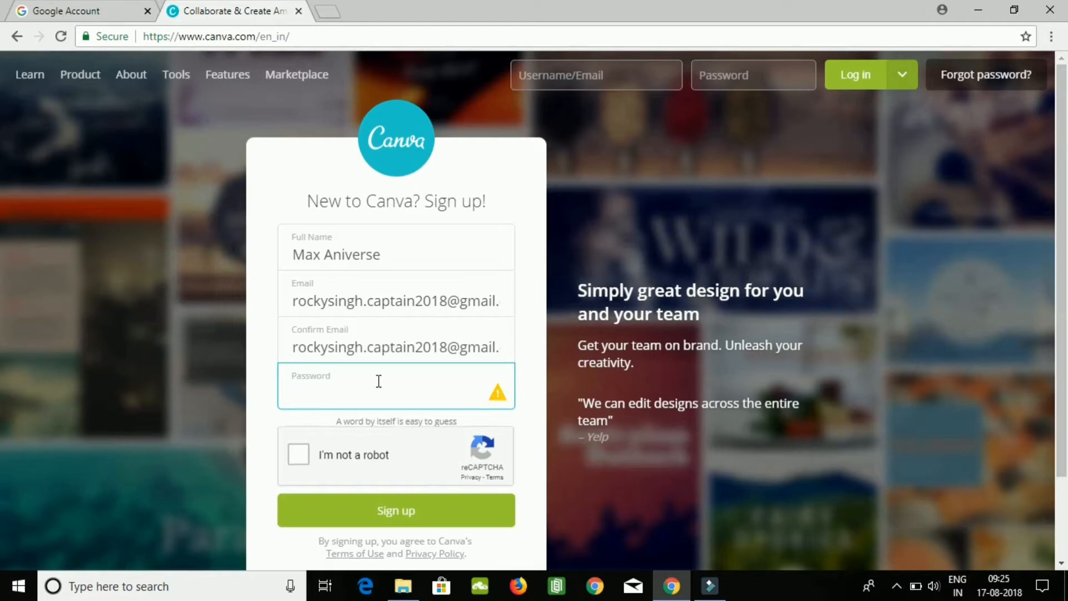
type("abcde")
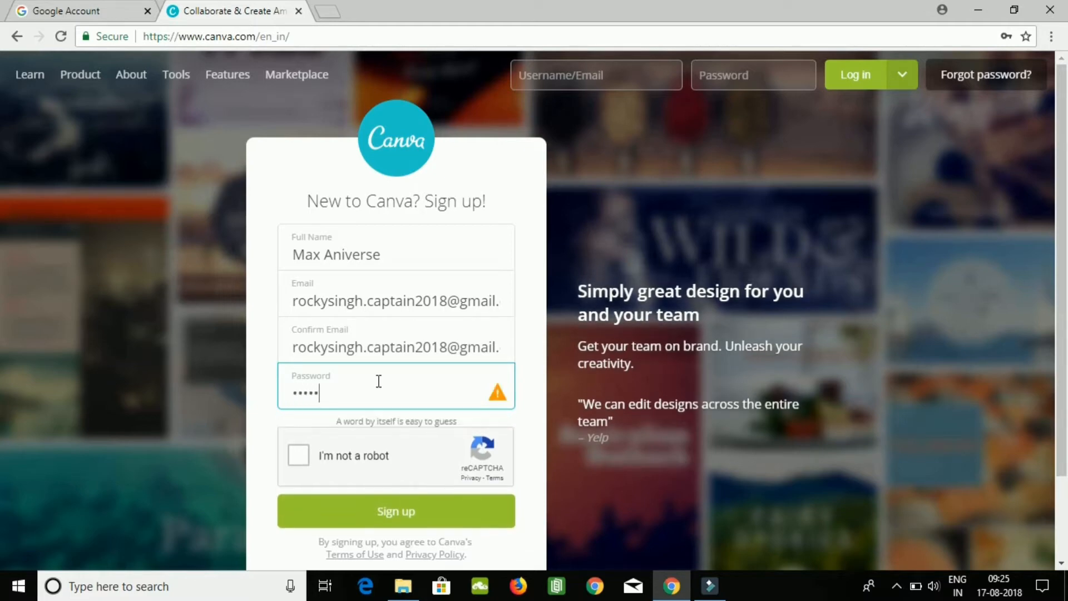
type("fgh")
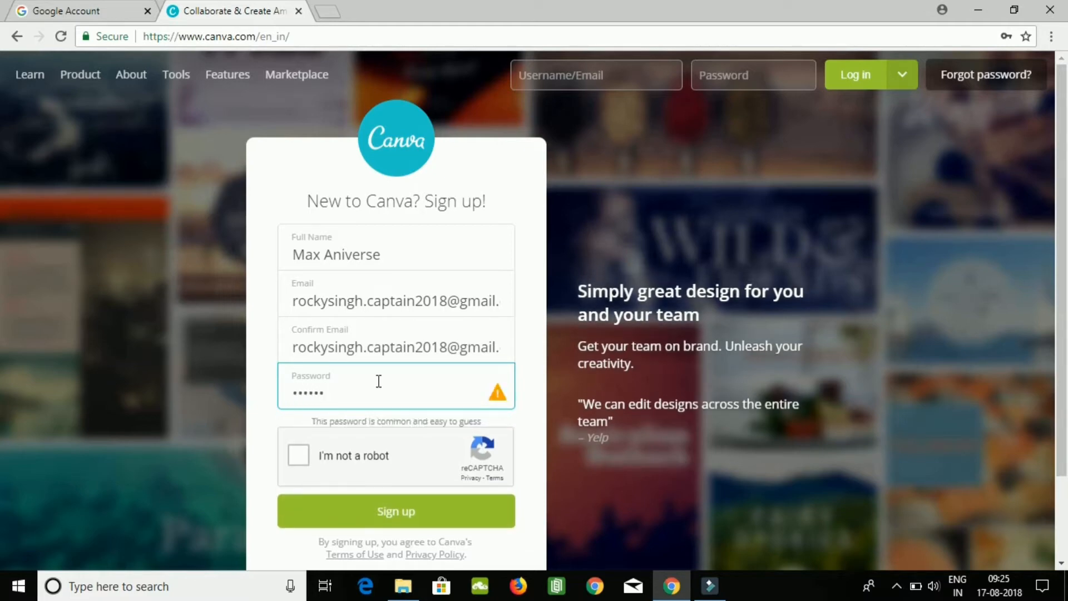
Start the "I'm not a robot" check and submit the vehicle squares of the street image.
left_click(306, 454)
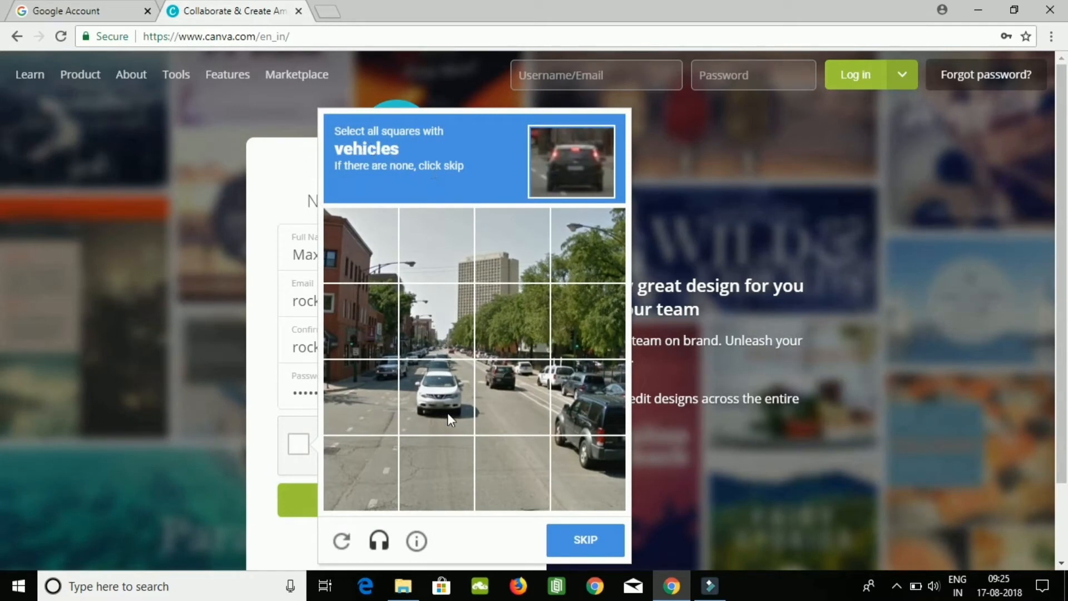
left_click(442, 391)
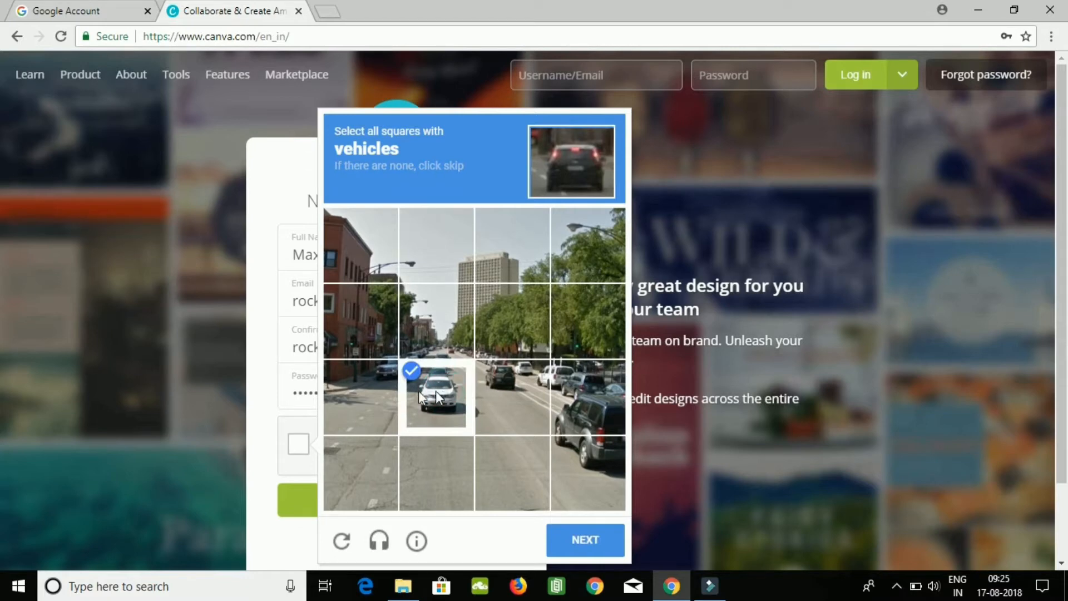
left_click(378, 375)
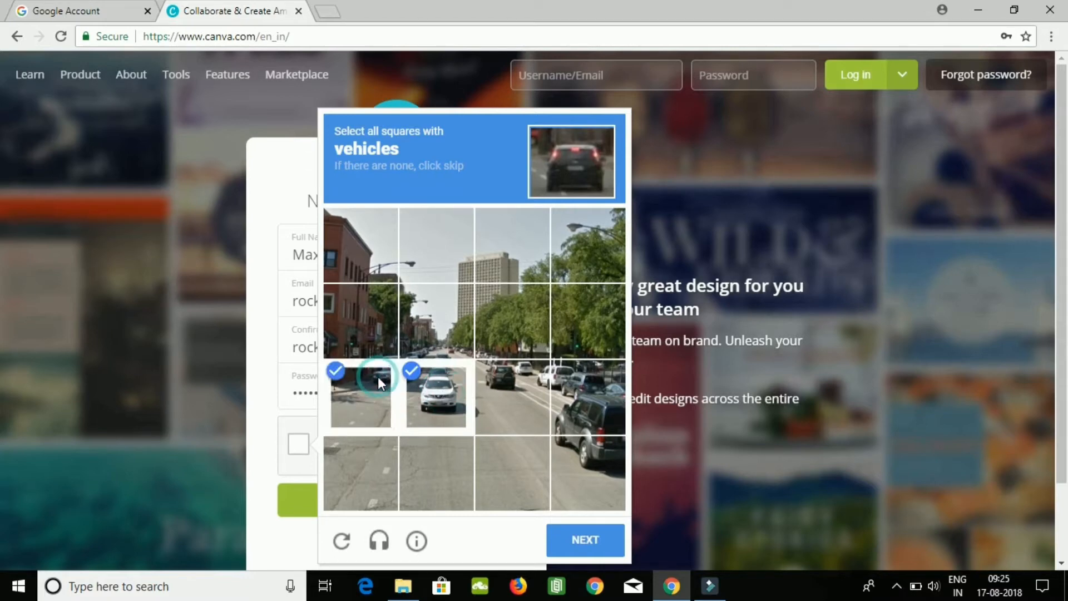
left_click(441, 332)
left_click(514, 346)
left_click(518, 388)
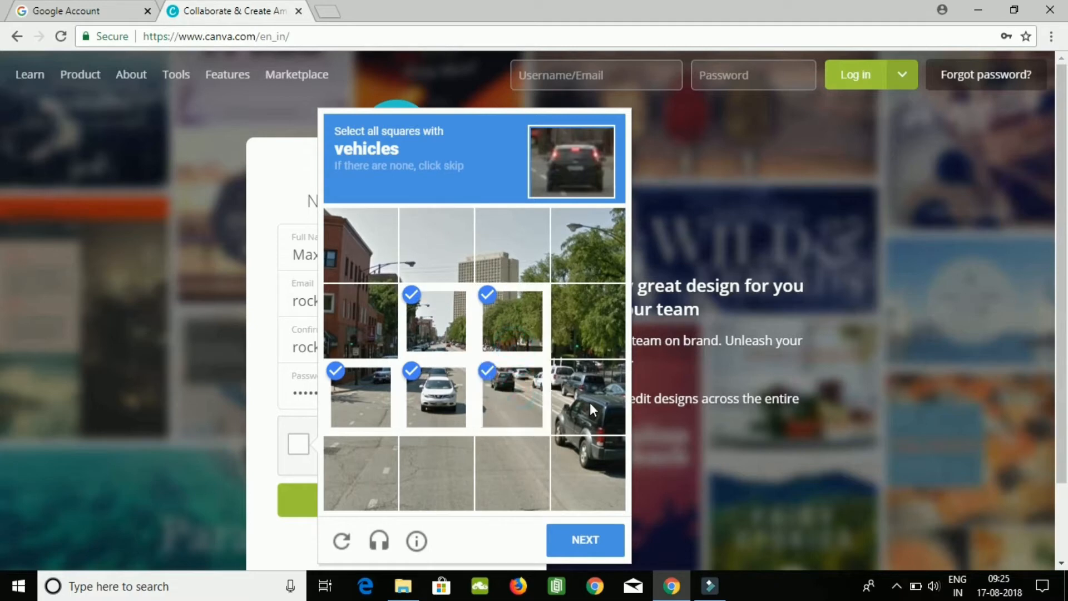
left_click(592, 407)
left_click(587, 449)
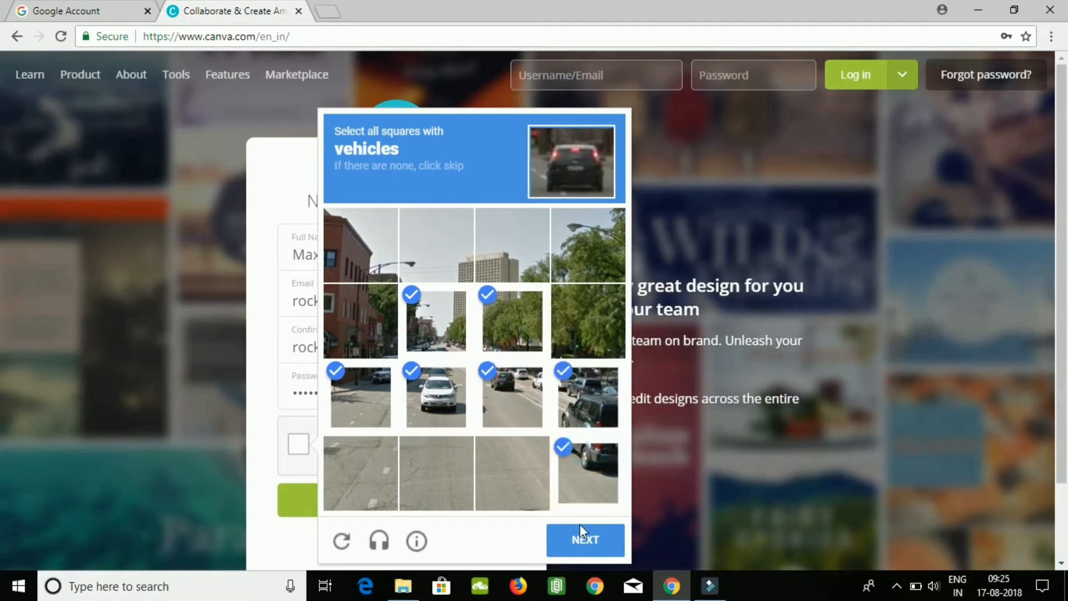
left_click(576, 541)
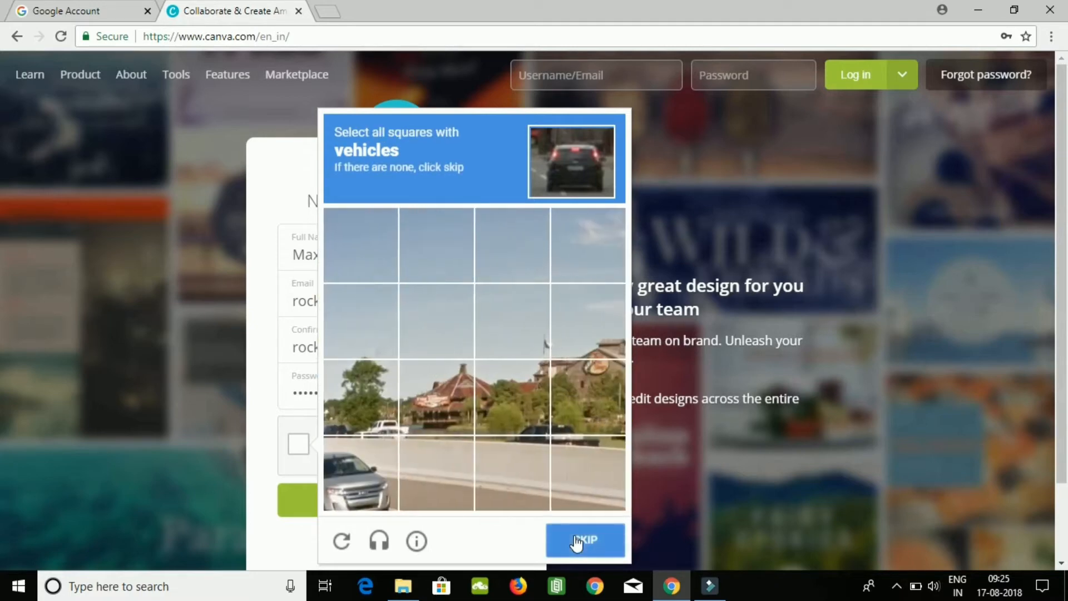
Mark the vehicle squares in the second reCAPTCHA image and verify the selection.
left_click(377, 466)
left_click(362, 419)
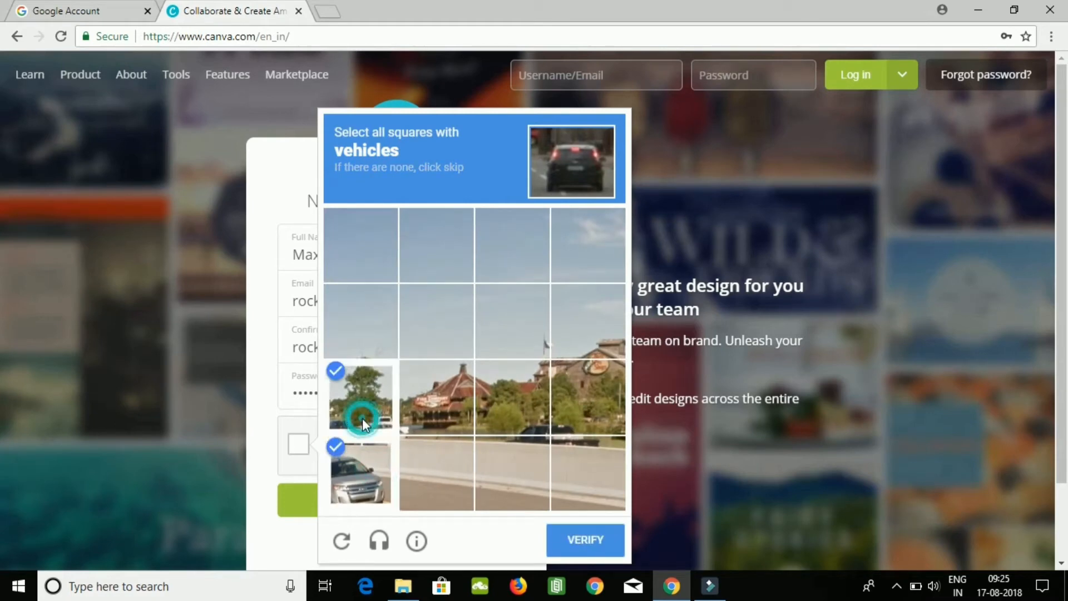
left_click(509, 424)
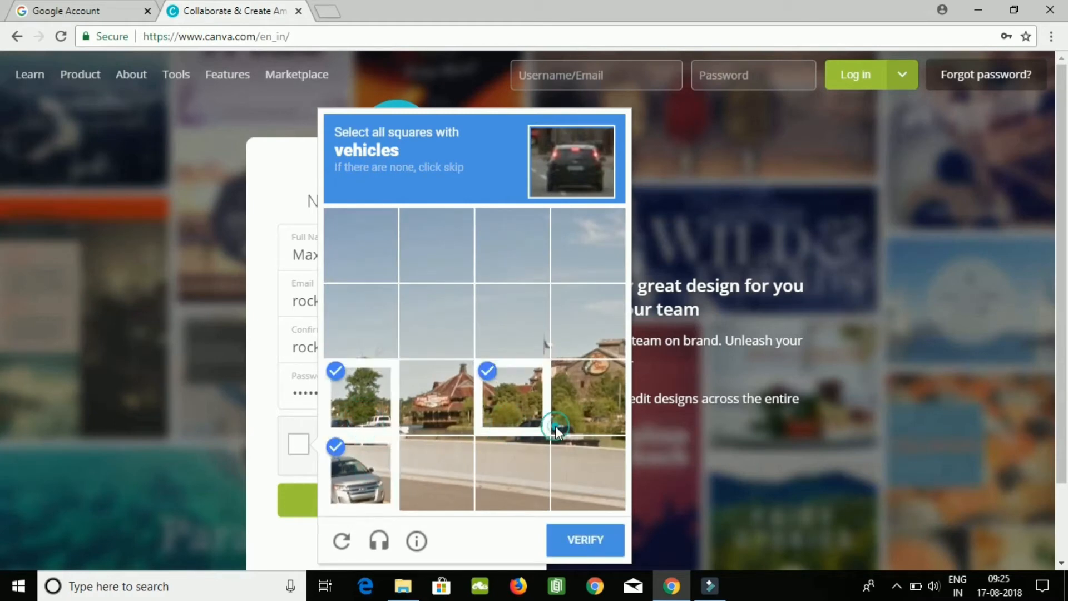
left_click(555, 425)
left_click(573, 502)
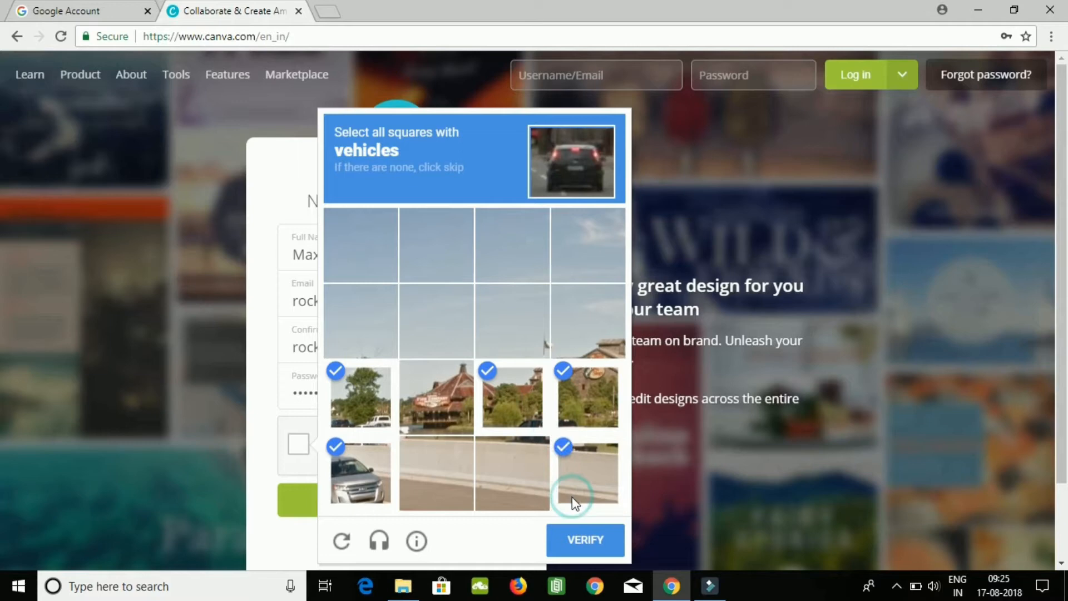
left_click(540, 492)
left_click(589, 550)
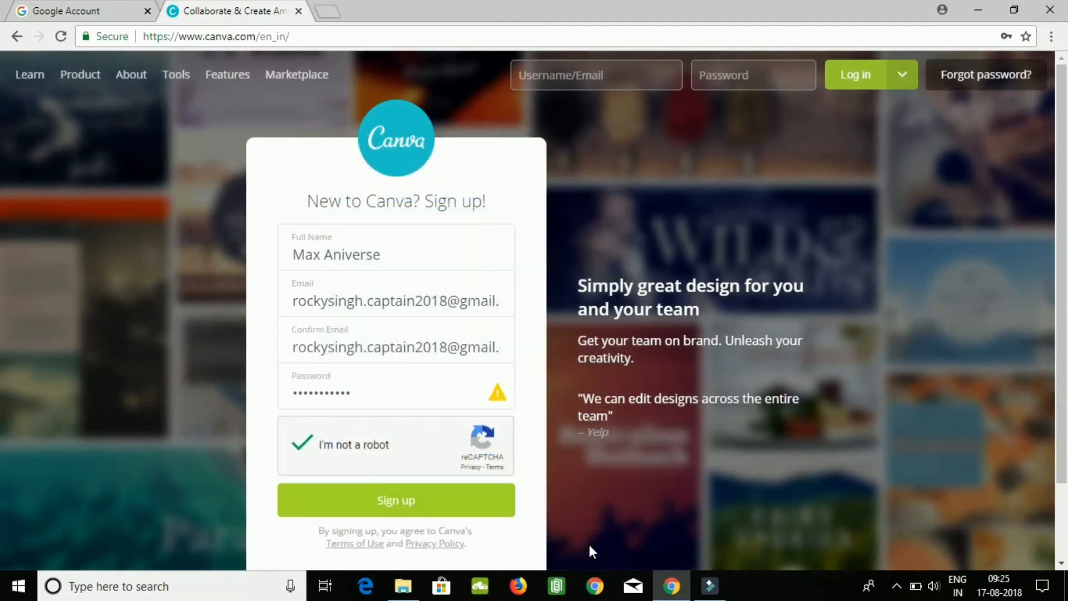
Submit the sign-up form and refuse to have the browser save the password for this site.
left_click(454, 511)
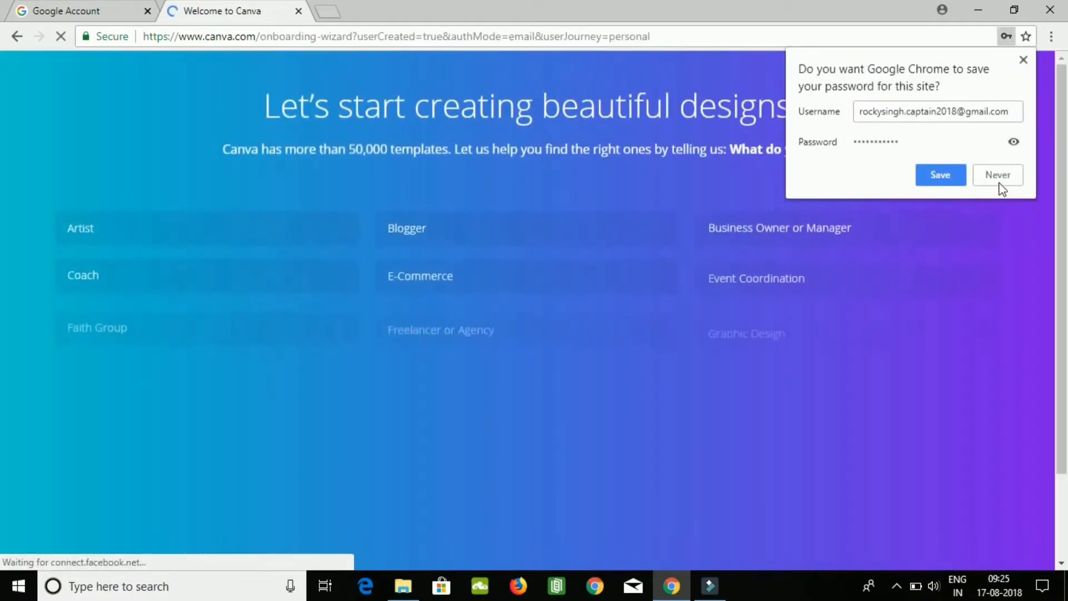
left_click(999, 174)
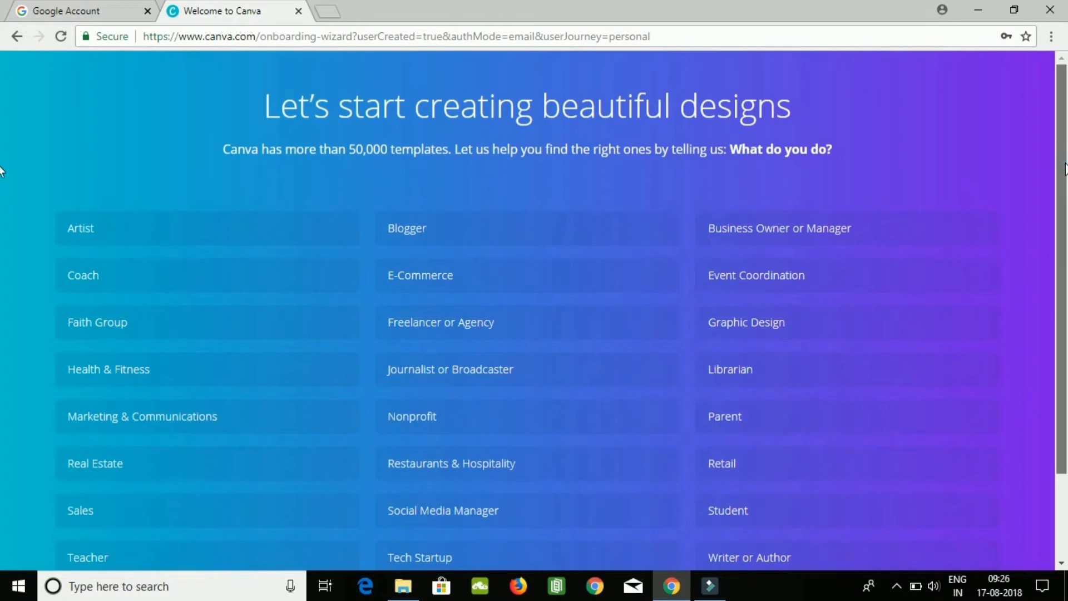
Look through the occupation list and choose Marketing & Communications.
scroll(1, 200, "down", 2)
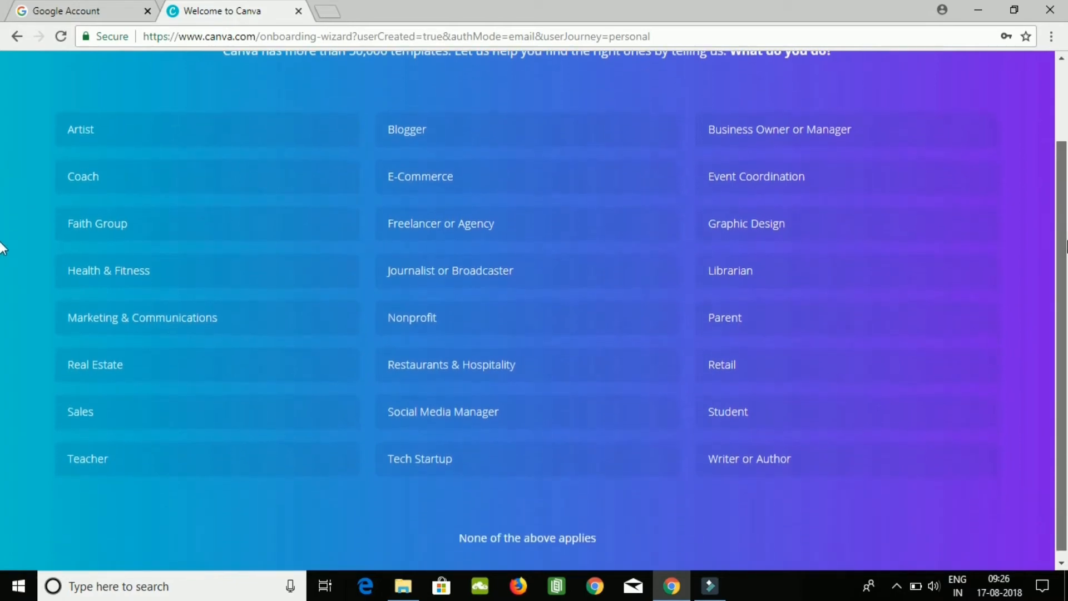
scroll(1, 247, "up", 1)
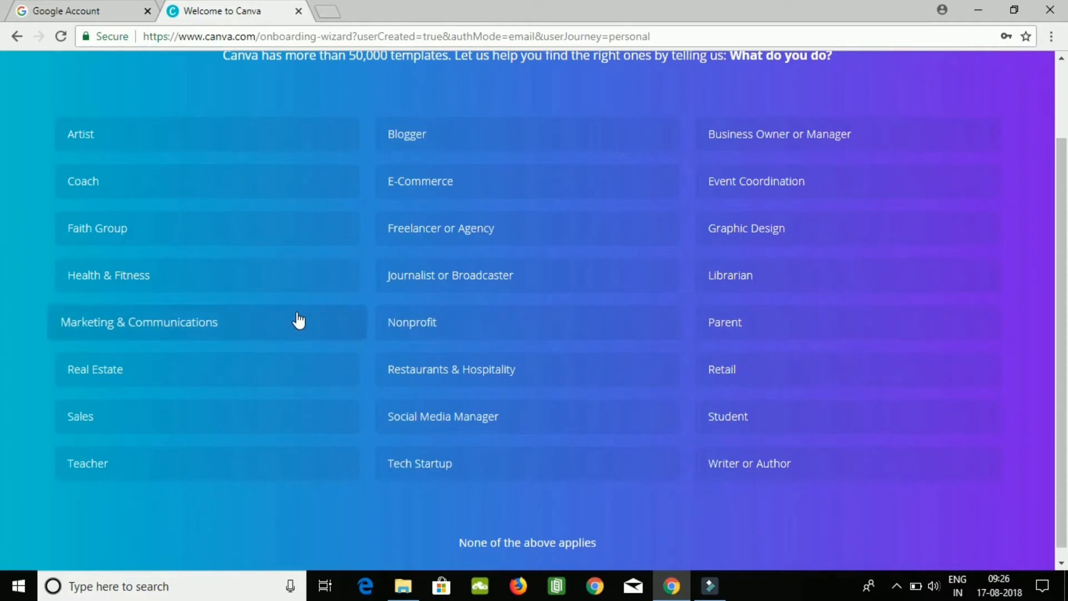
left_click(298, 318)
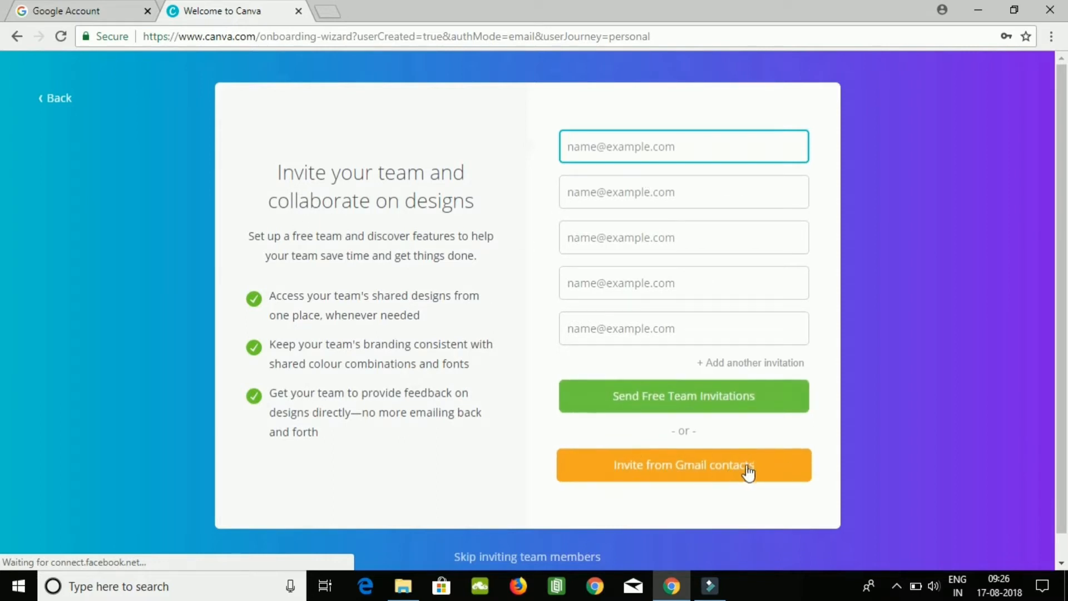
Back out of the team invitation page and the onboarding wizard to the design home page.
left_click(65, 102)
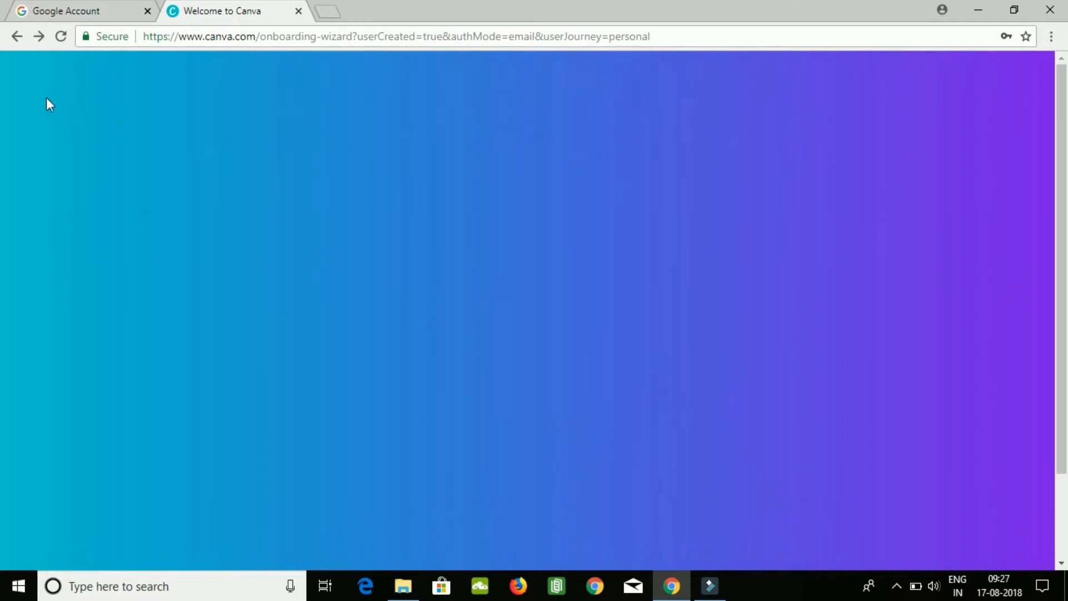
left_click(17, 39)
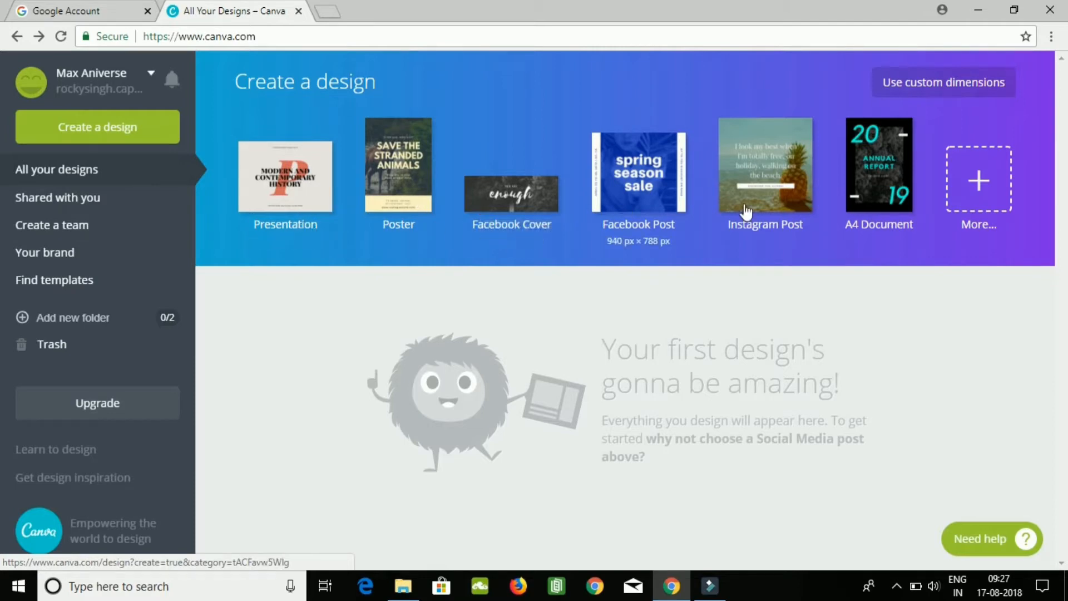
Create a blank YouTube Thumbnail design from the full list of design types and look through its Canva layouts.
left_click(979, 180)
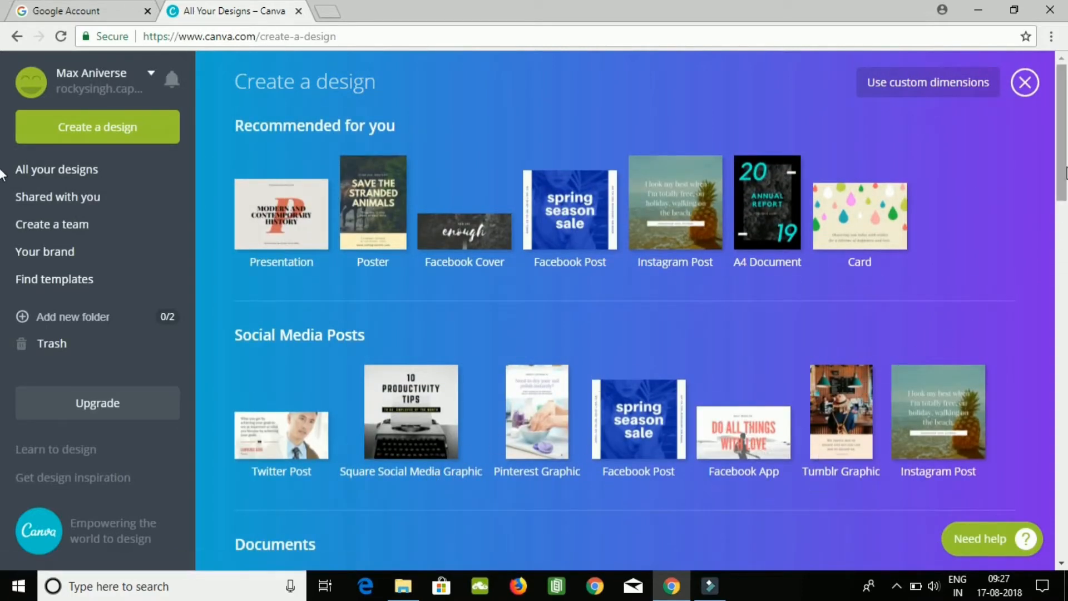
left_click_drag(1065, 177, 1061, 437)
left_click_drag(1059, 449, 1063, 556)
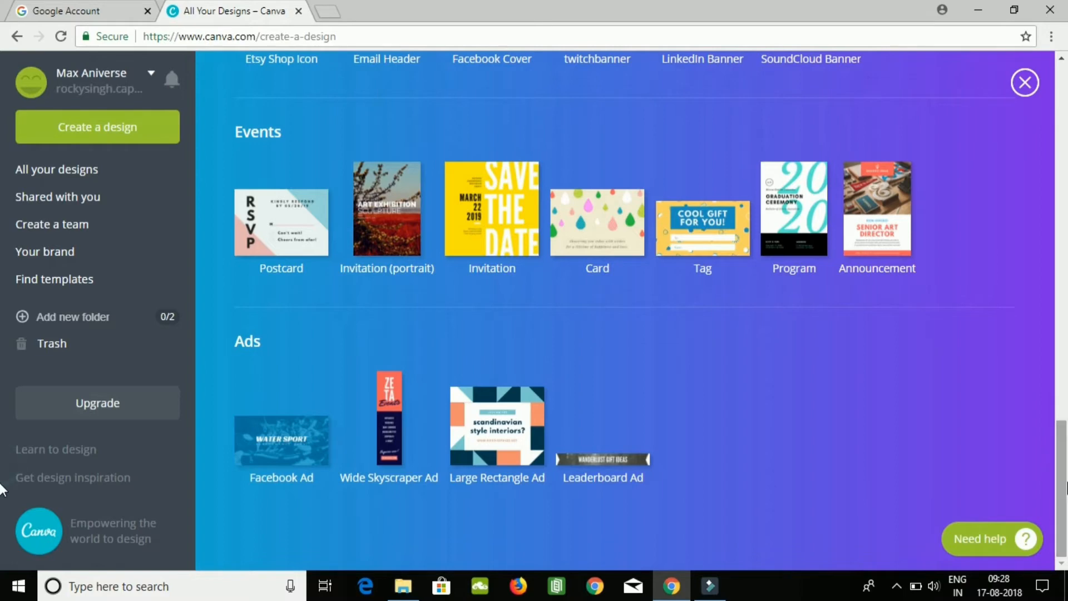
scroll(1, 479, "up", 2)
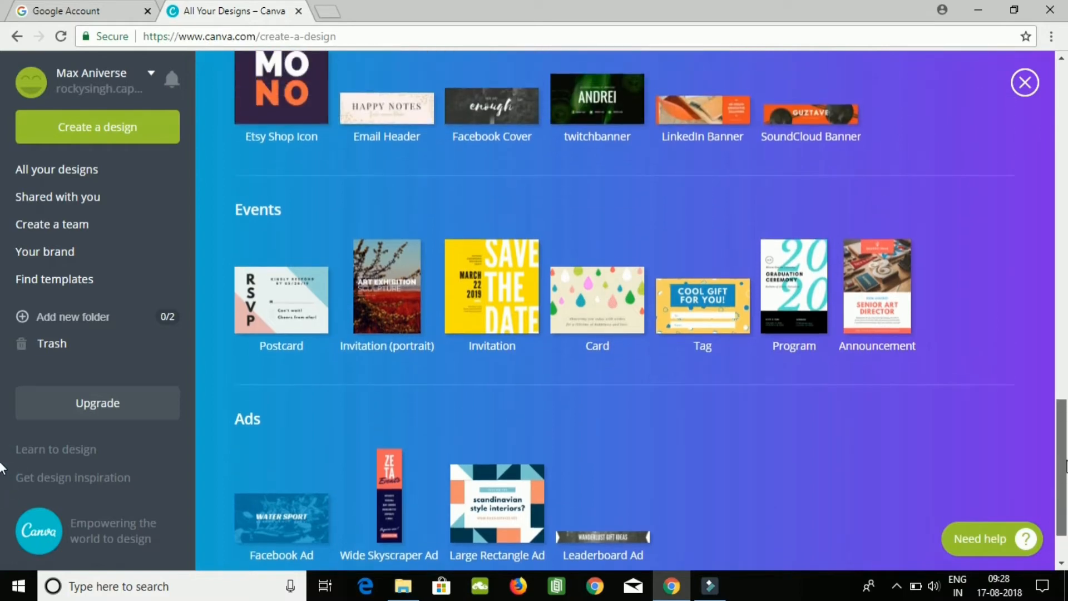
scroll(2, 467, "up", 4)
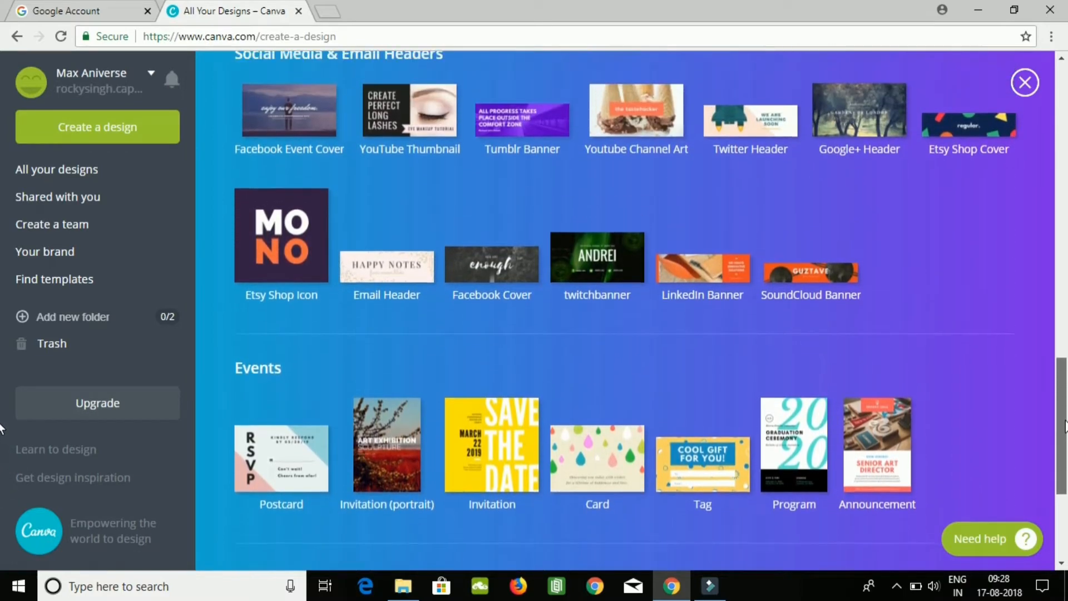
scroll(2, 429, "up", 2)
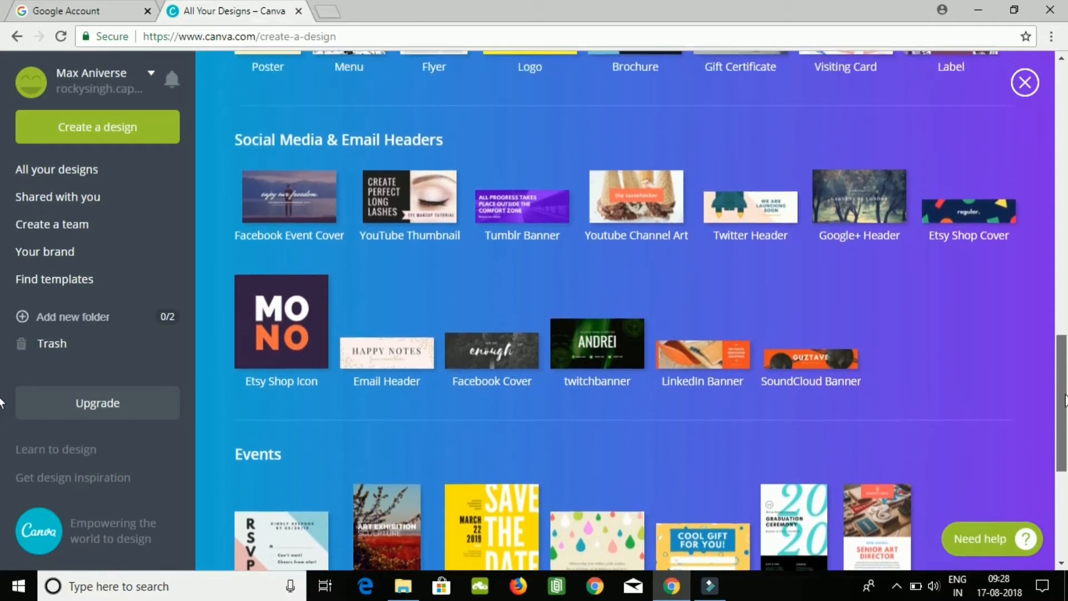
scroll(2, 396, "up", 1)
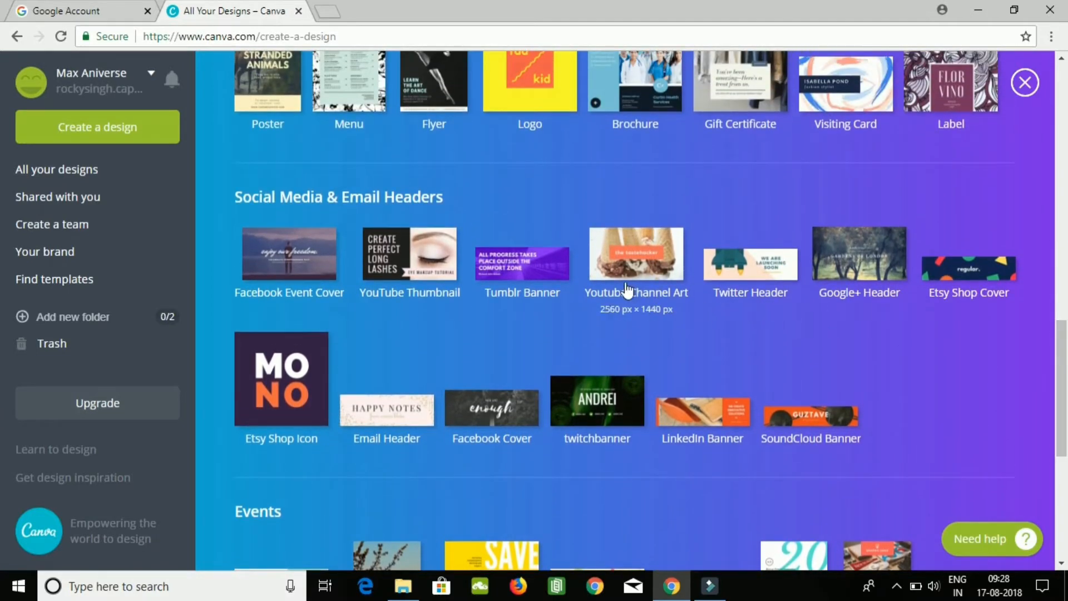
left_click(425, 279)
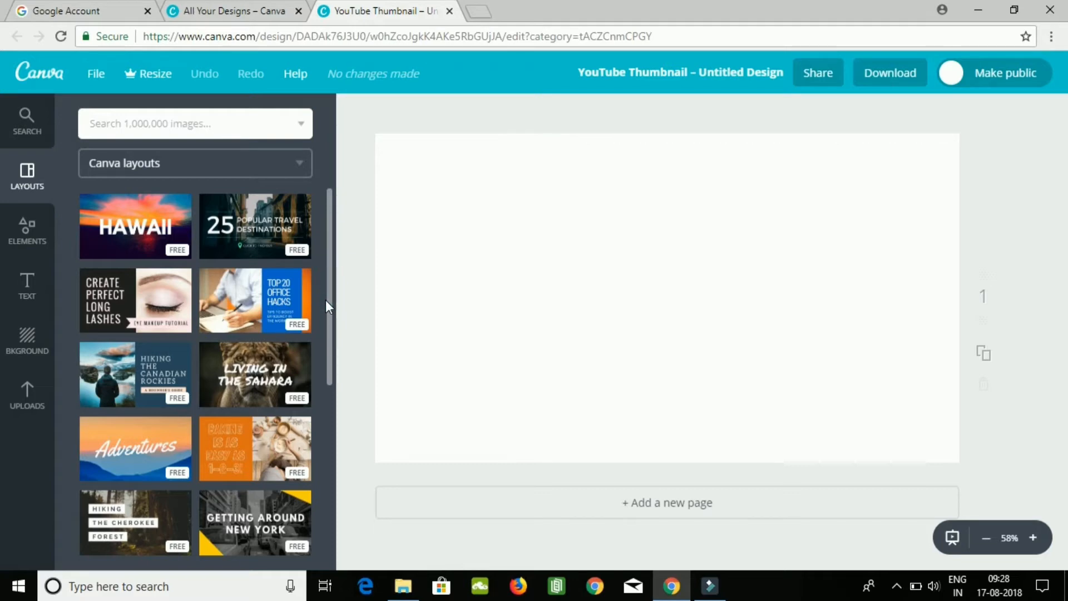
left_click_drag(328, 297, 337, 532)
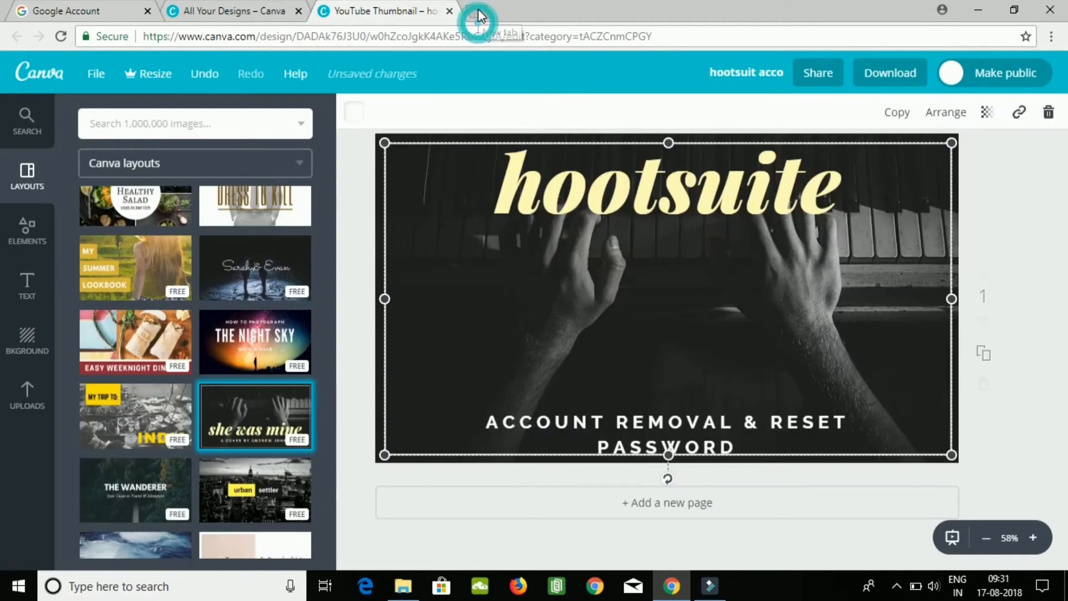
Visit hootsuite.com in a new browser tab and go back to the blank tab page.
left_click(478, 12)
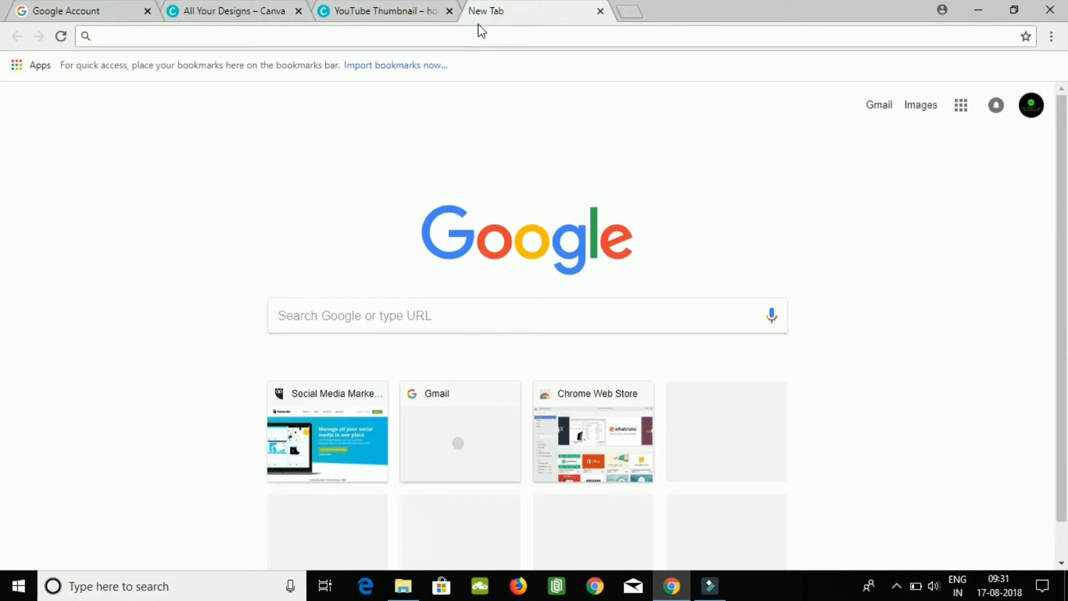
type("hootsuite.com")
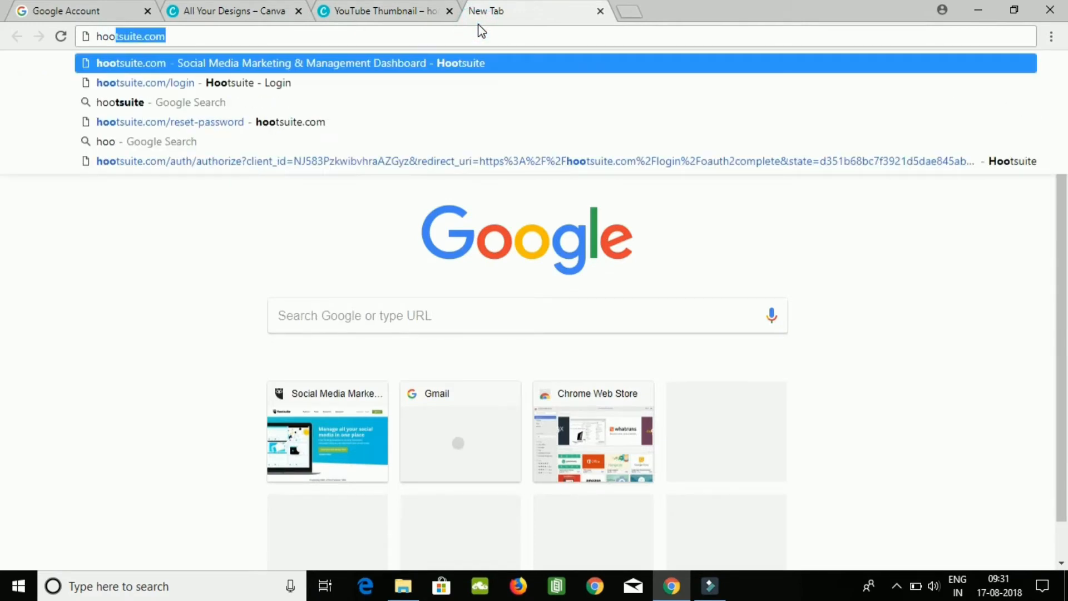
left_click(217, 9)
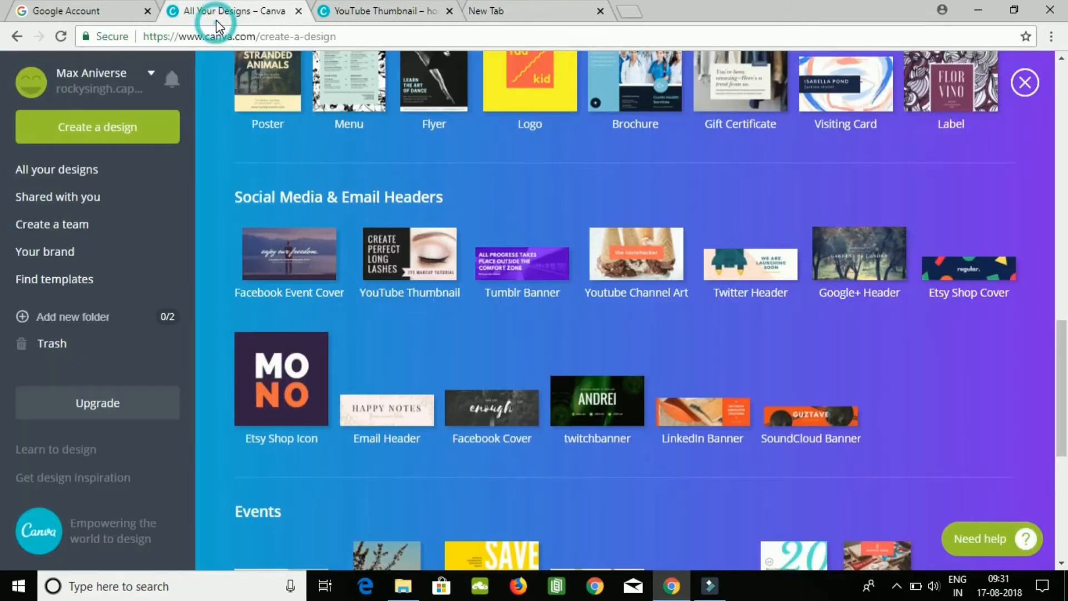
left_click(539, 3)
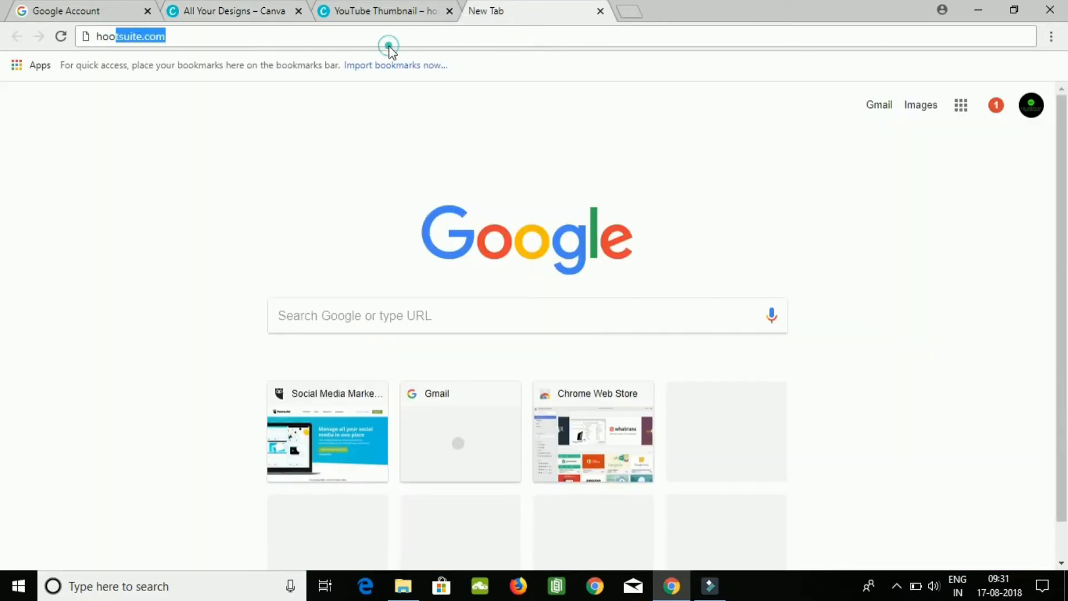
key("Return")
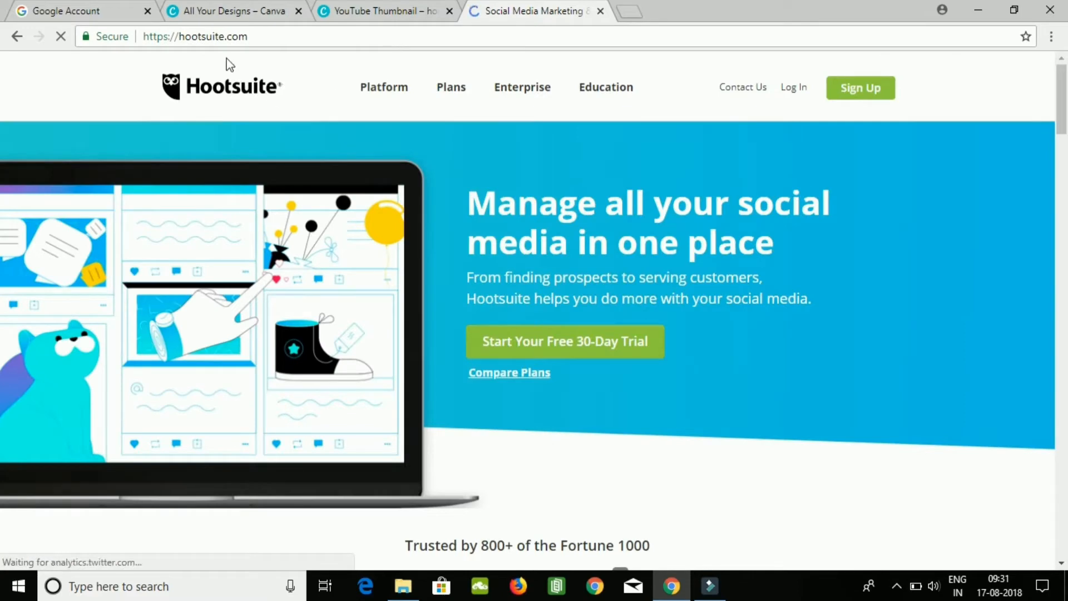
left_click(17, 35)
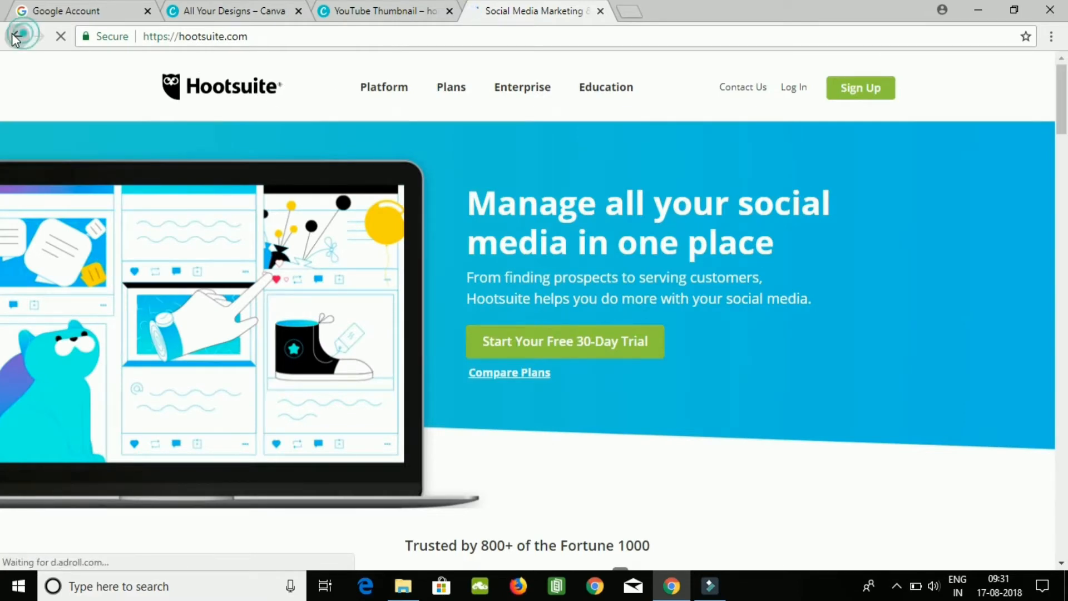
Search Google for hootsuite and show the image results.
type("hooo")
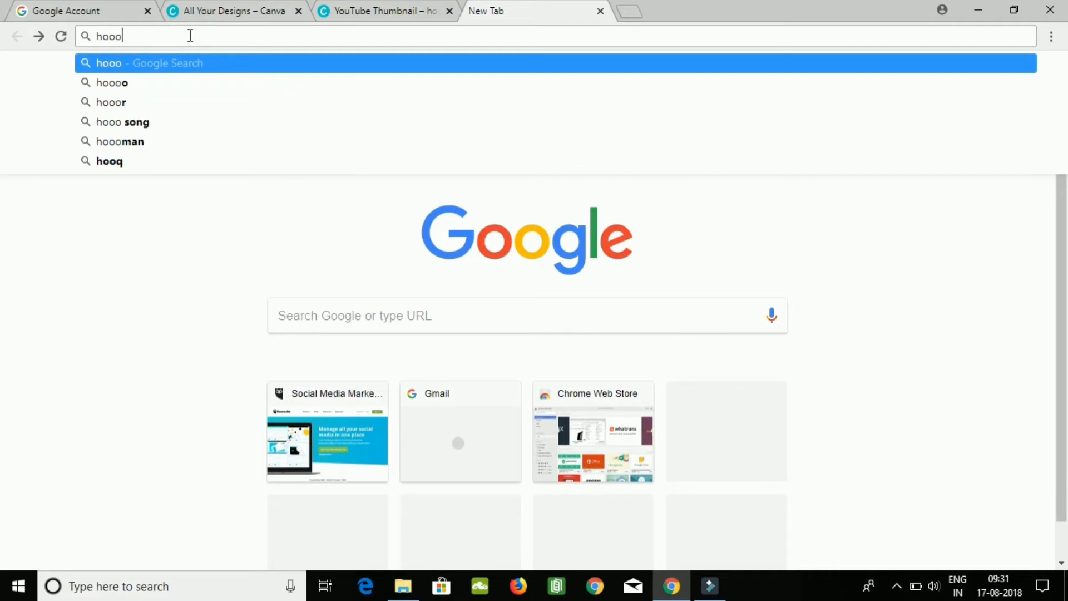
key("BackSpace")
type("tsiuit")
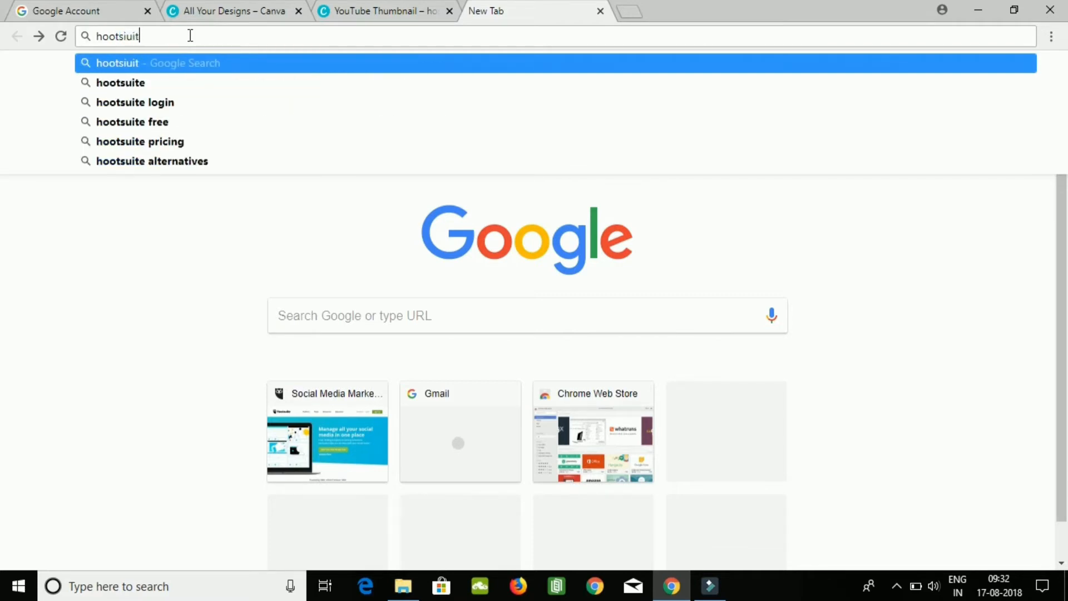
left_click(111, 82)
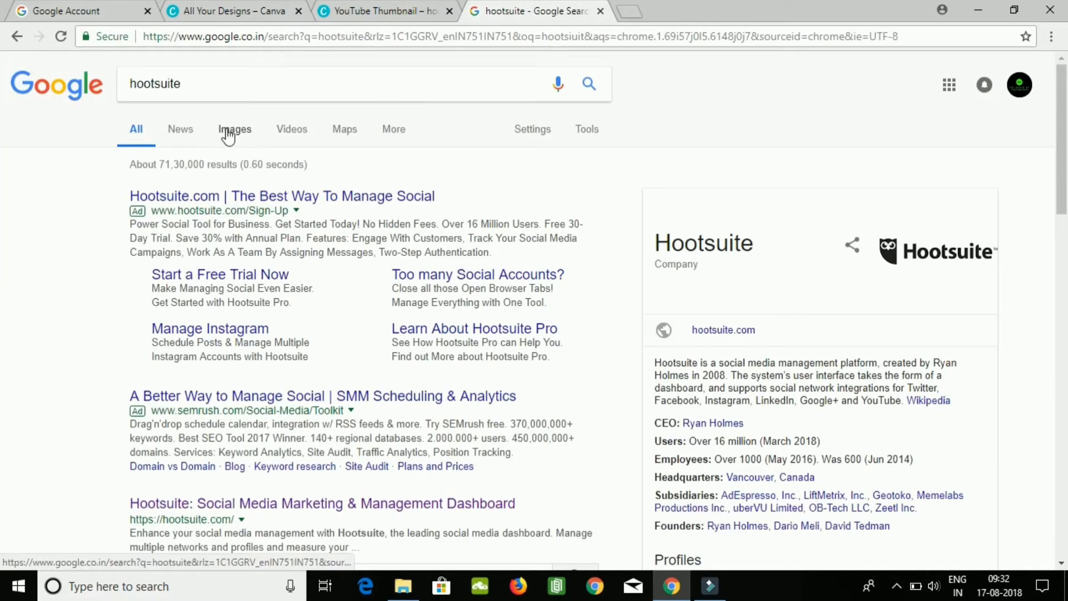
left_click(229, 133)
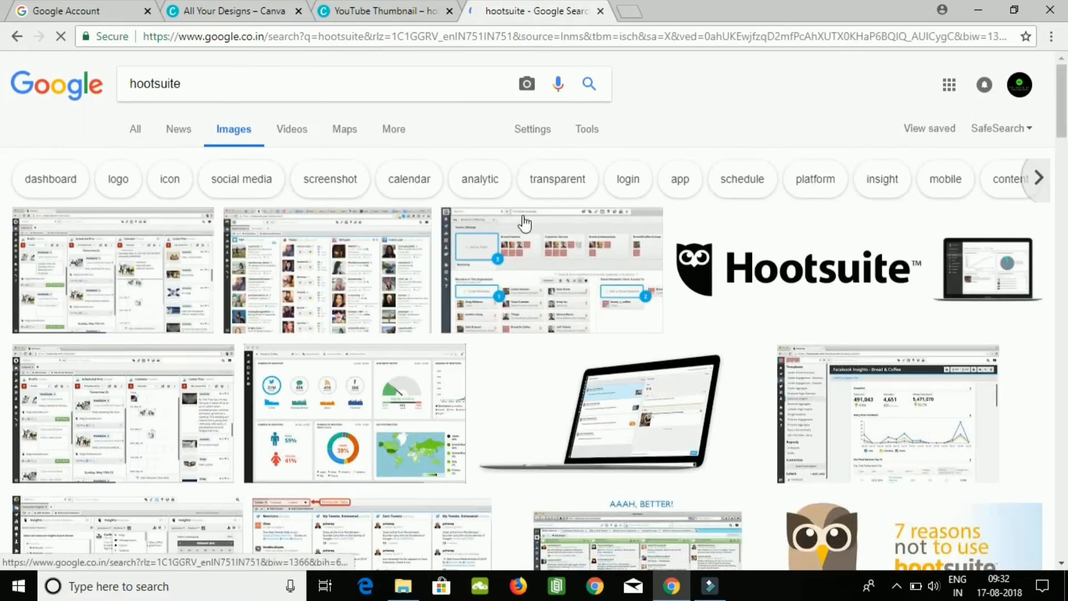
Compare the Hootsuite logo with its related images and open the 1200 × 397 logo from HootSuite - Resource Stash.
left_click(816, 262)
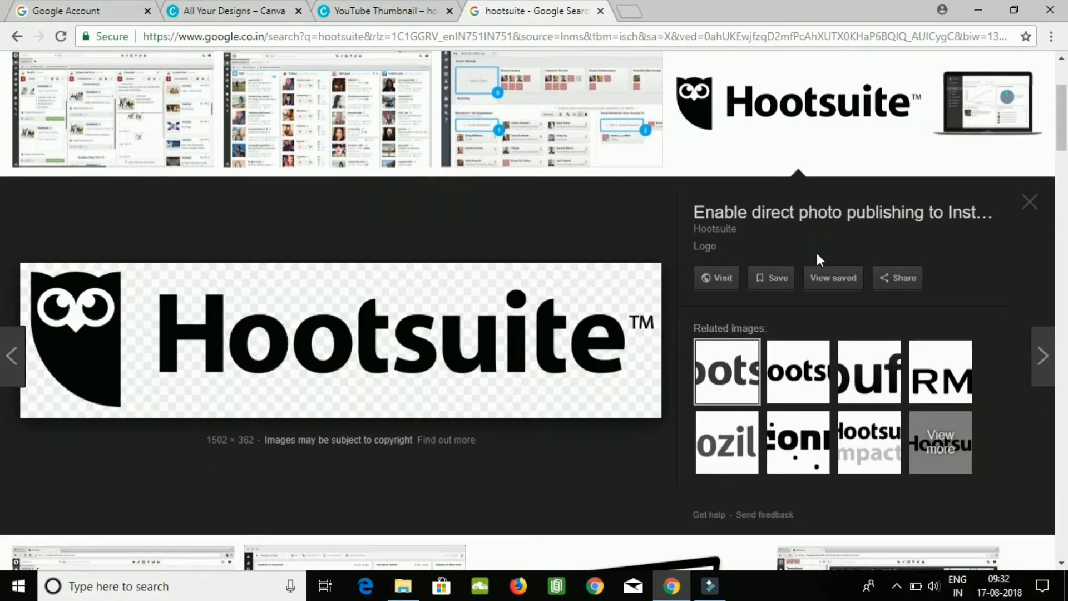
left_click(801, 363)
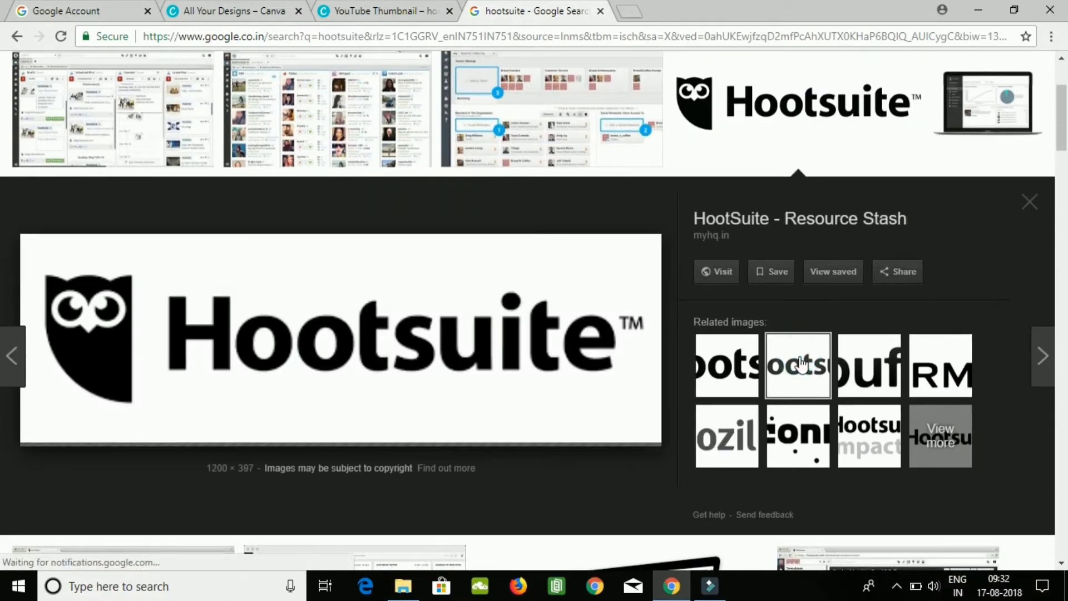
left_click(861, 375)
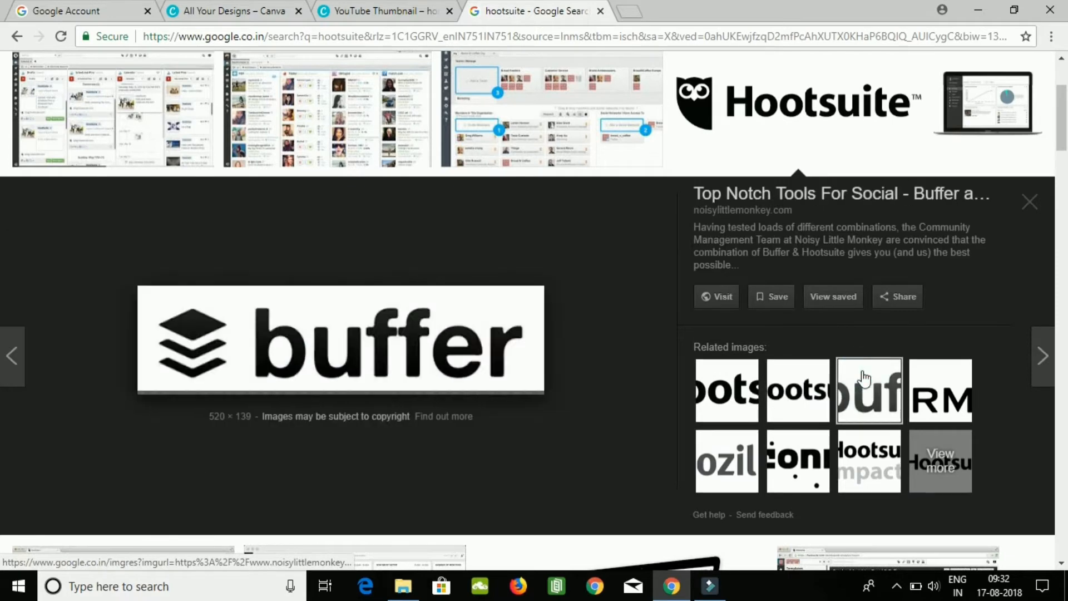
left_click(803, 405)
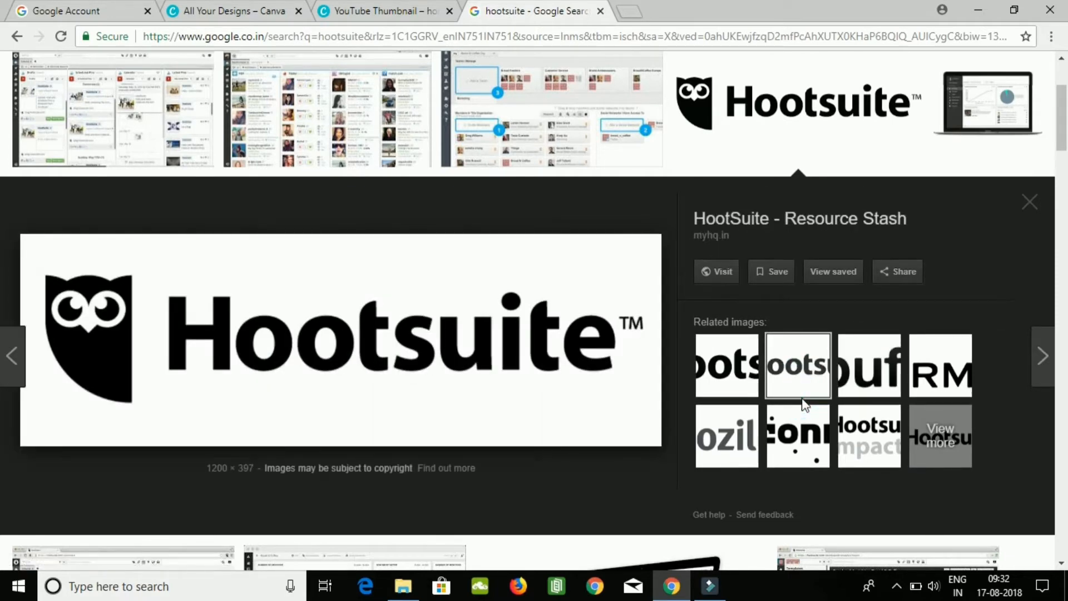
Save the previewed Hootsuite logo to the Desktop as the JPEG image HootSuite.jpg.
right_click(246, 342)
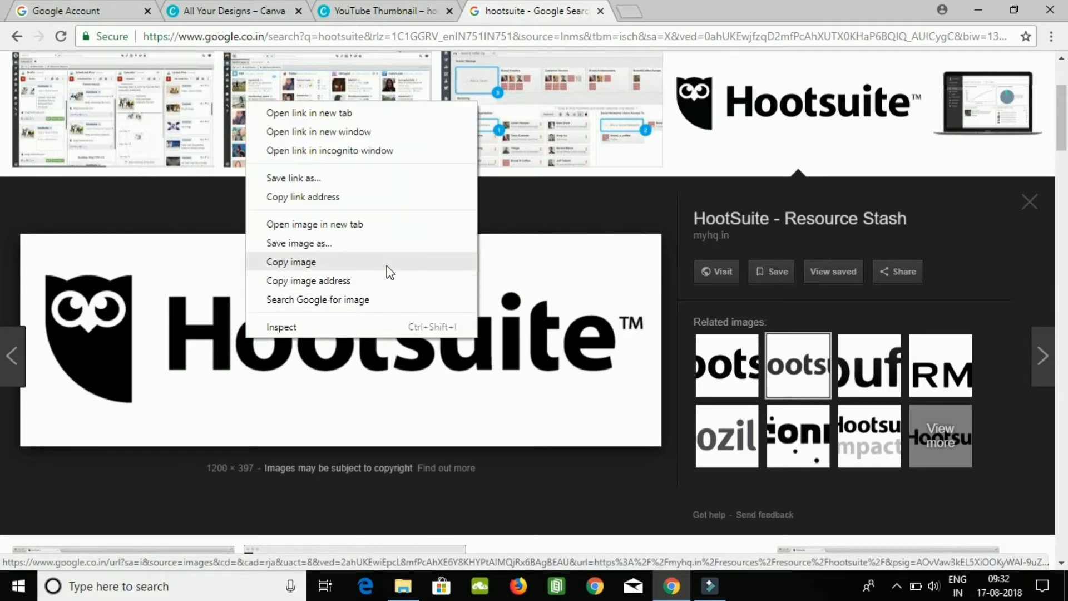
left_click(374, 245)
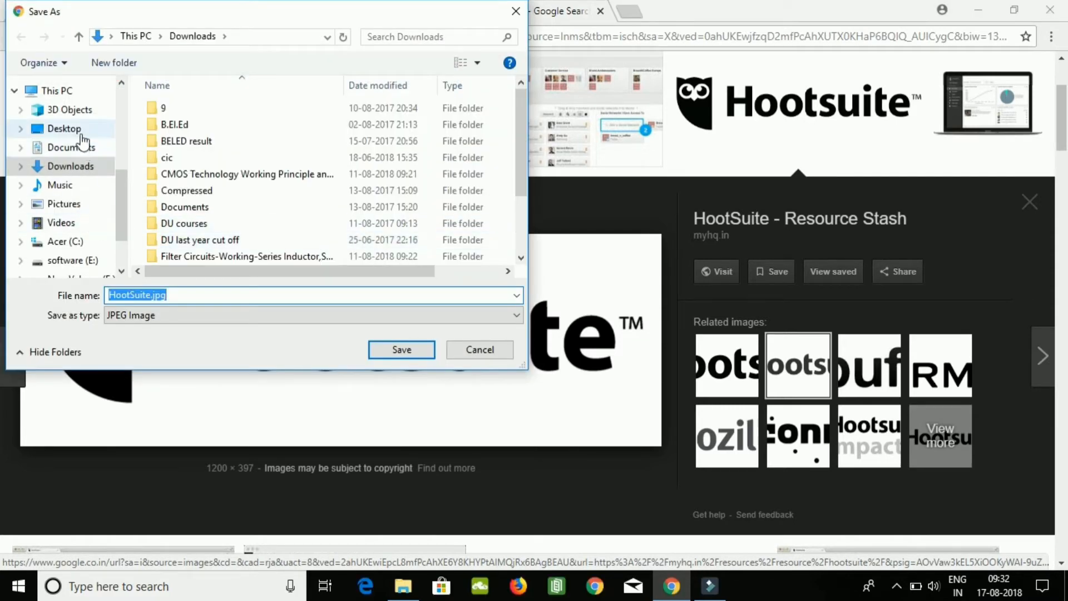
left_click(64, 129)
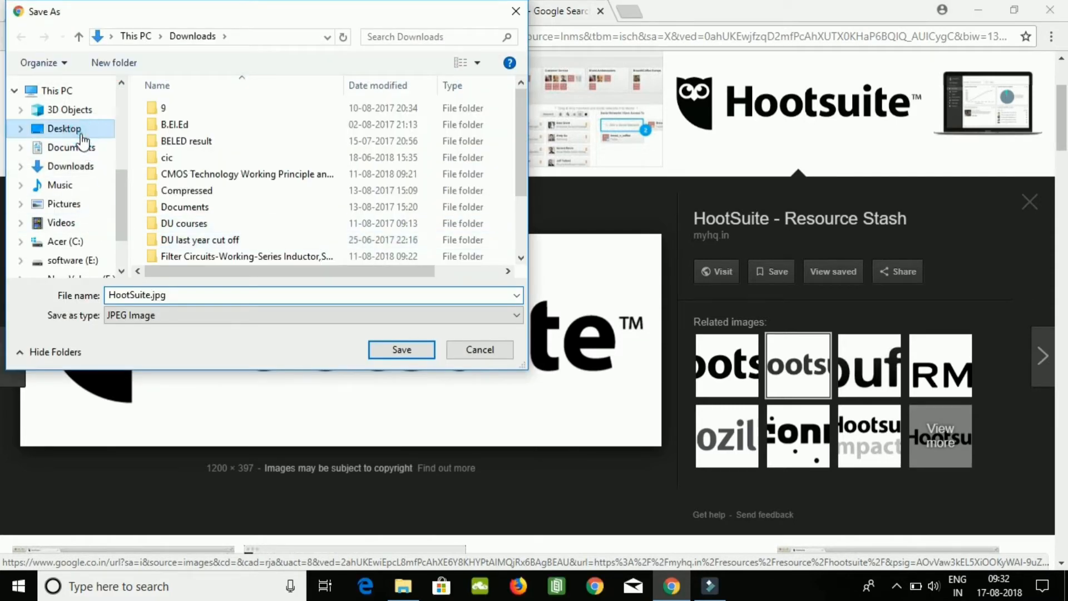
left_click(383, 348)
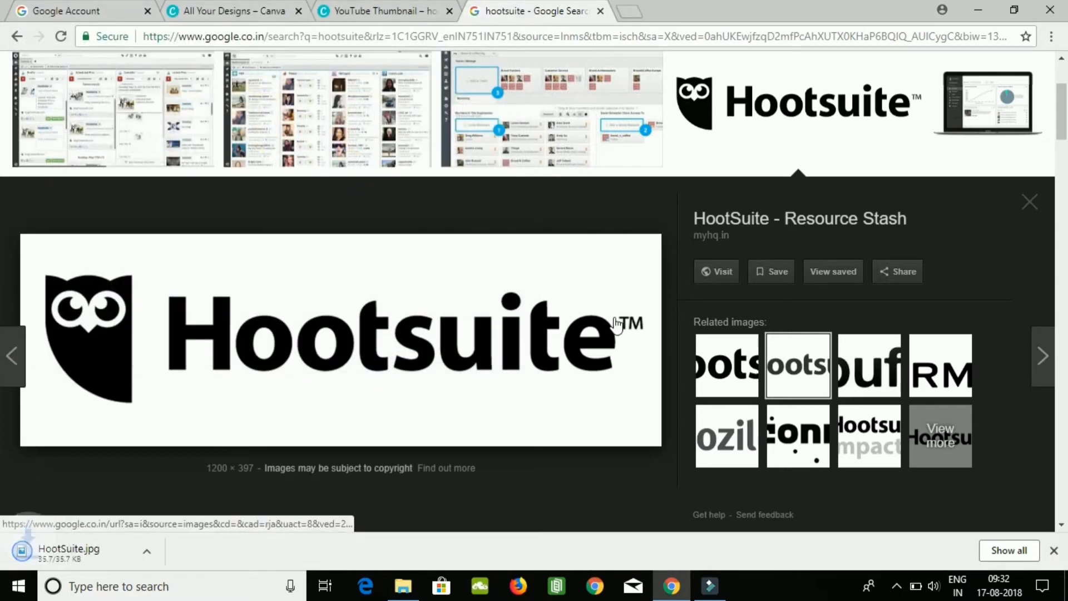
Return to the YouTube thumbnail design, deselect the frame and set the canvas zoom to 50%.
left_click(414, 16)
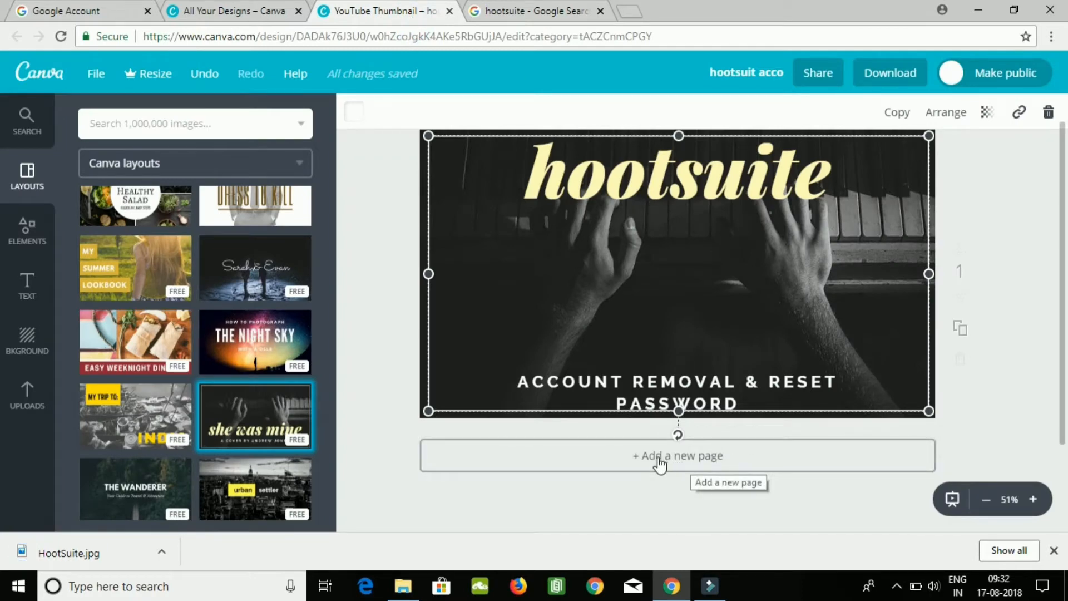
left_click(1067, 271)
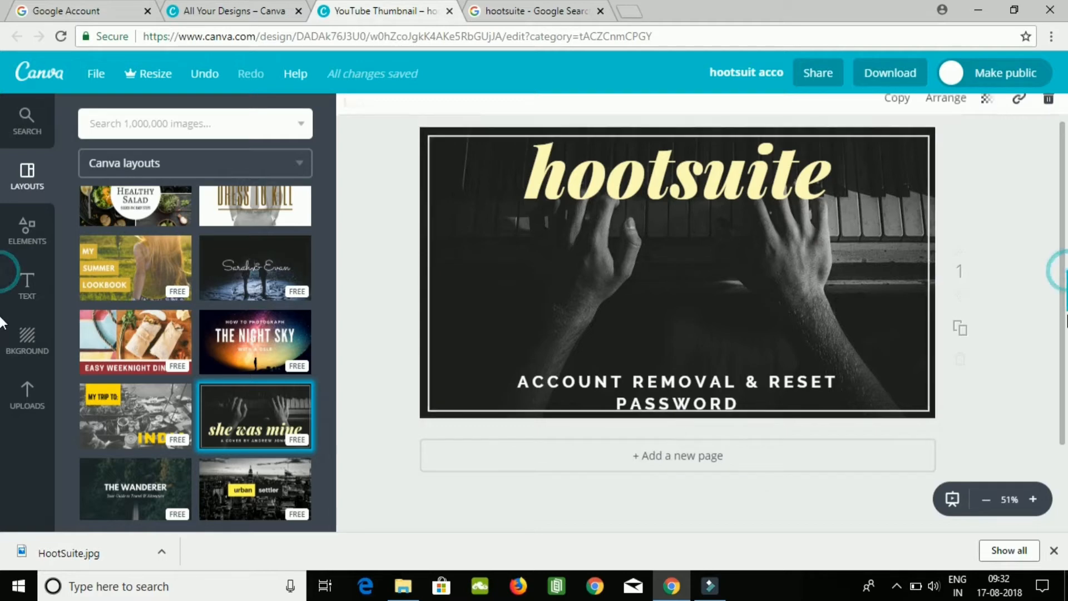
left_click(1066, 319)
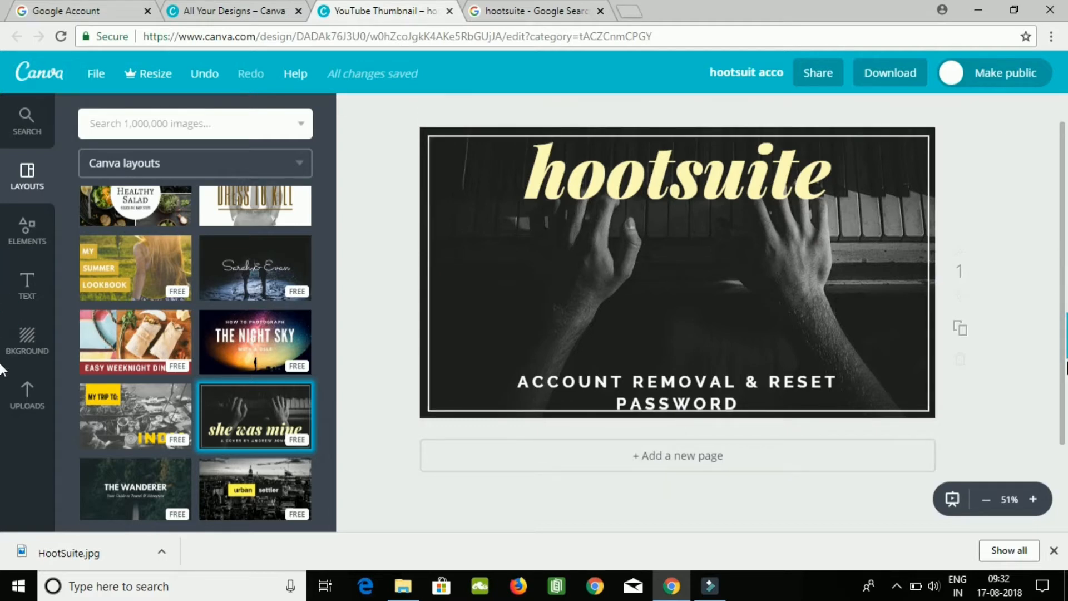
left_click(1035, 500)
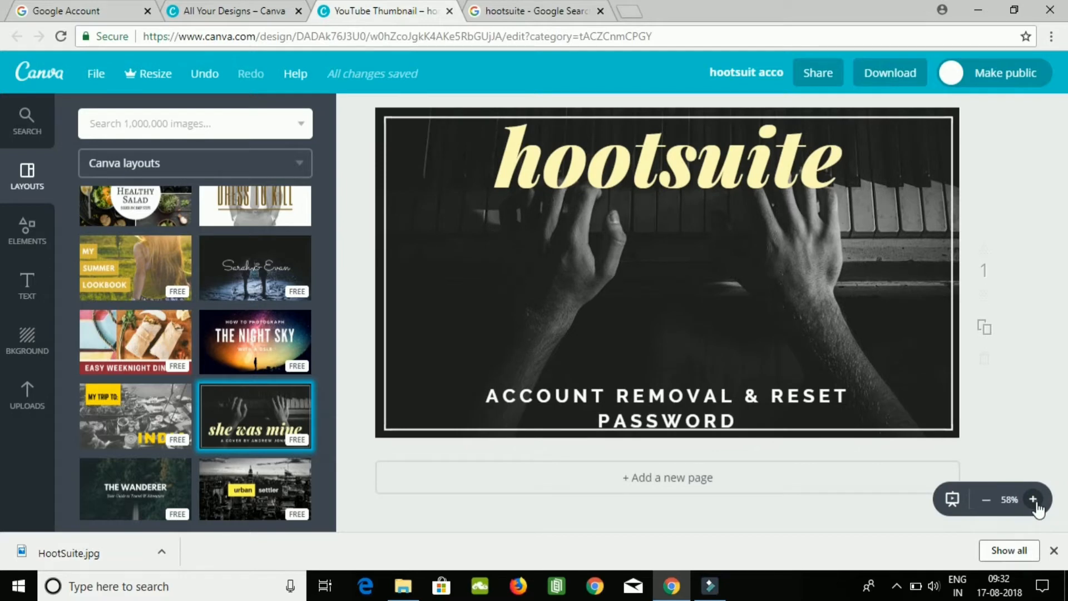
left_click(1034, 500)
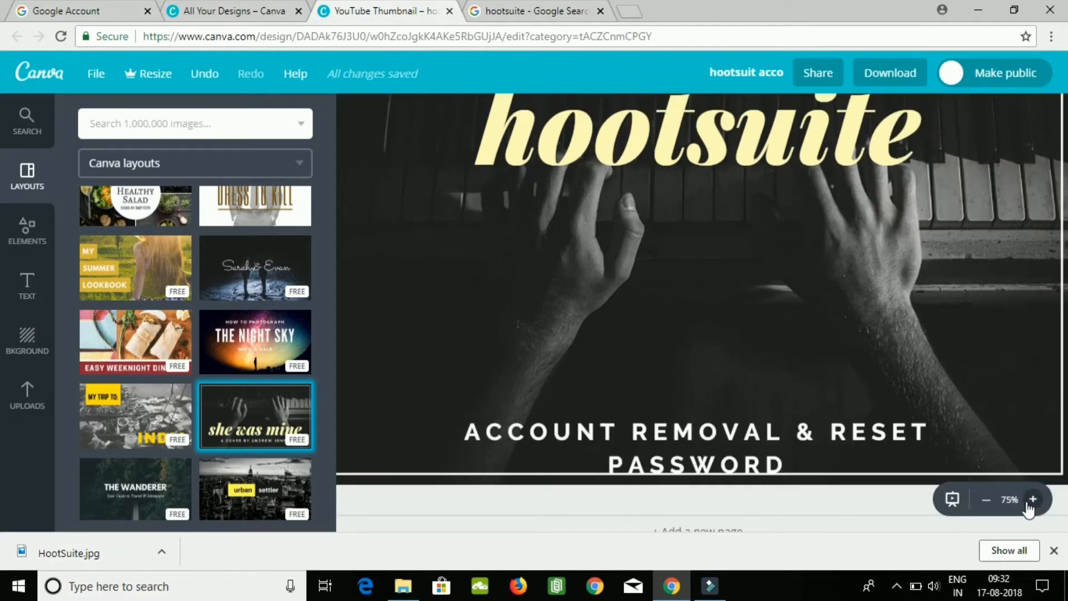
left_click(986, 500)
left_click(986, 500)
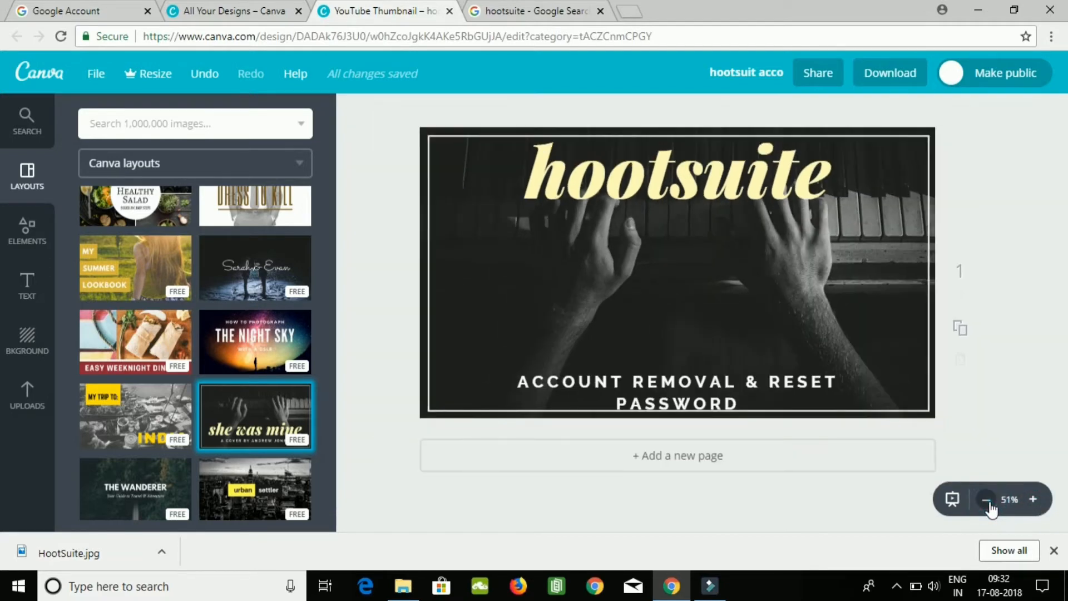
left_click(988, 500)
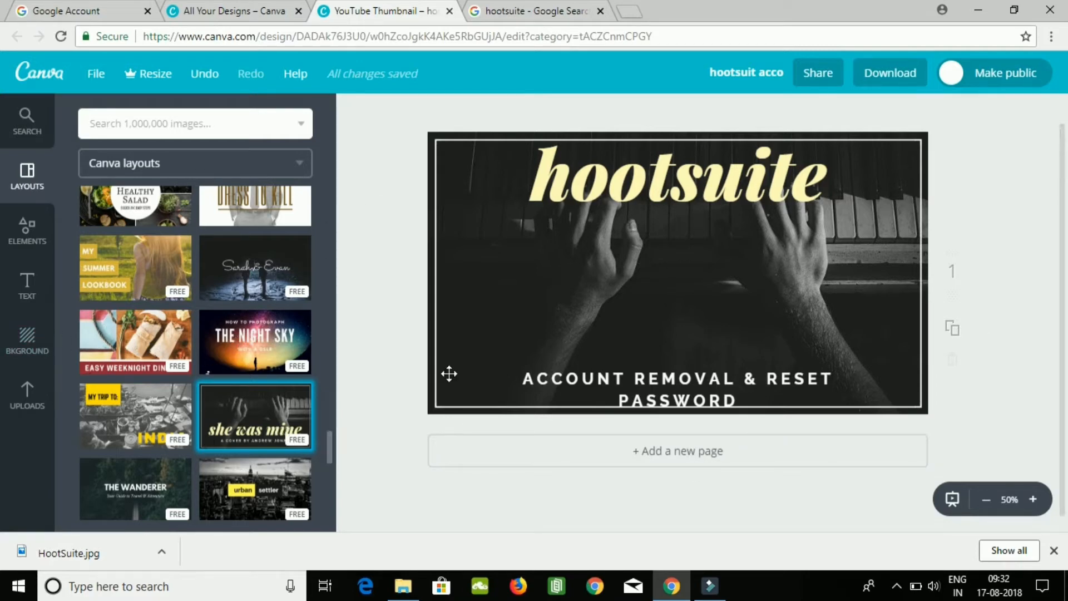
Add a second blank page to the thumbnail design and delete it.
left_click(653, 454)
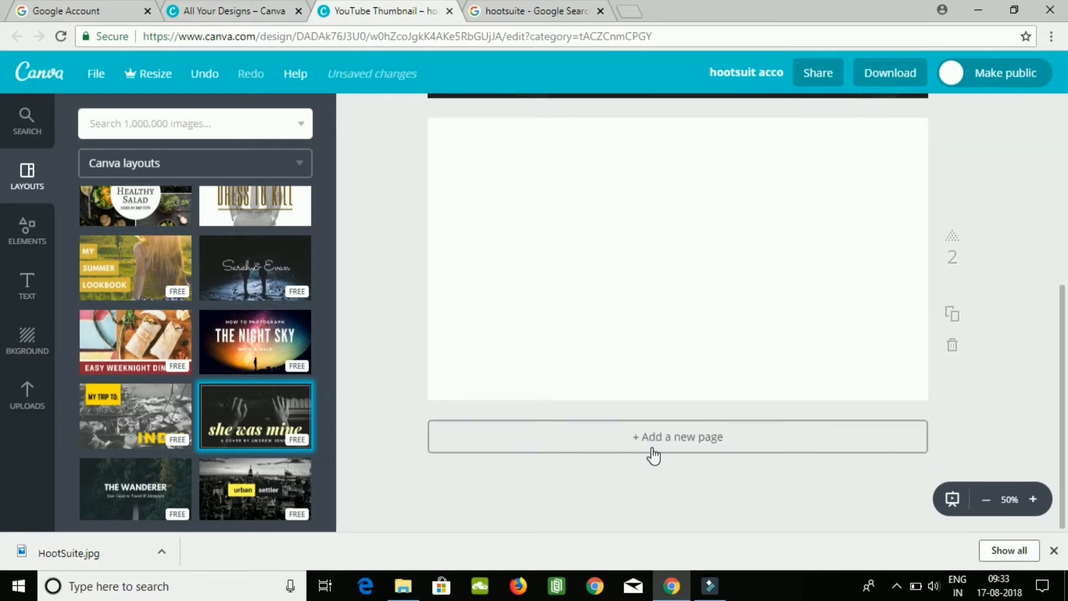
left_click(952, 345)
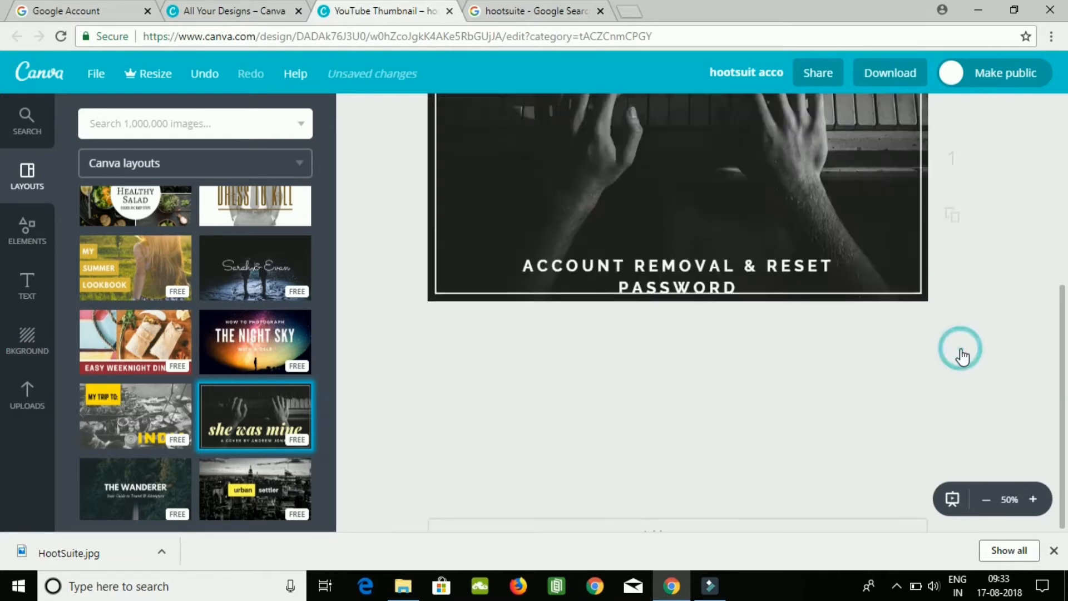
scroll(957, 356, "up", 5)
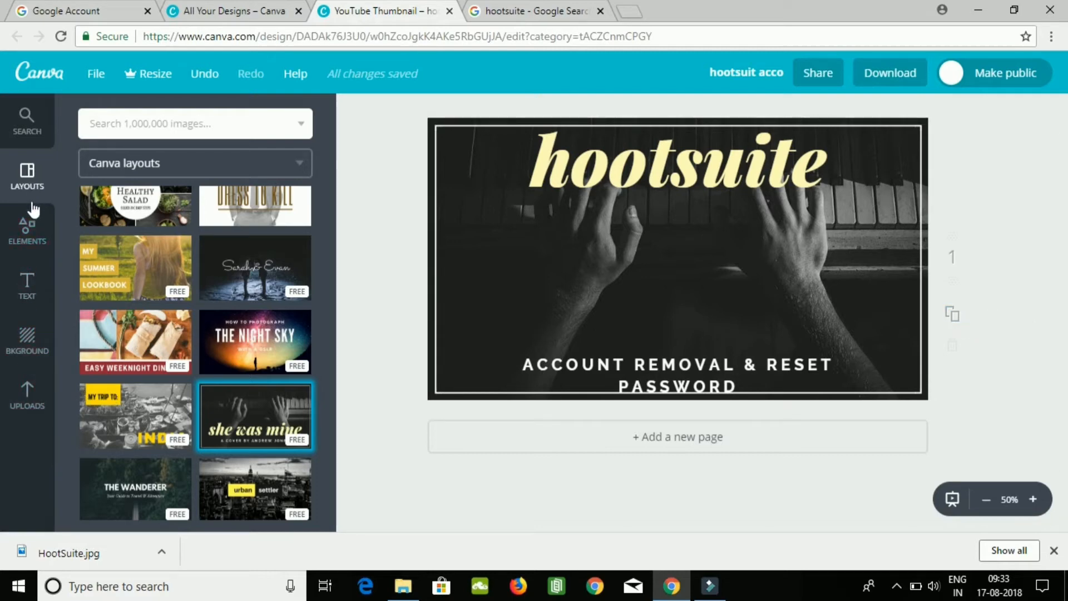
left_click(33, 232)
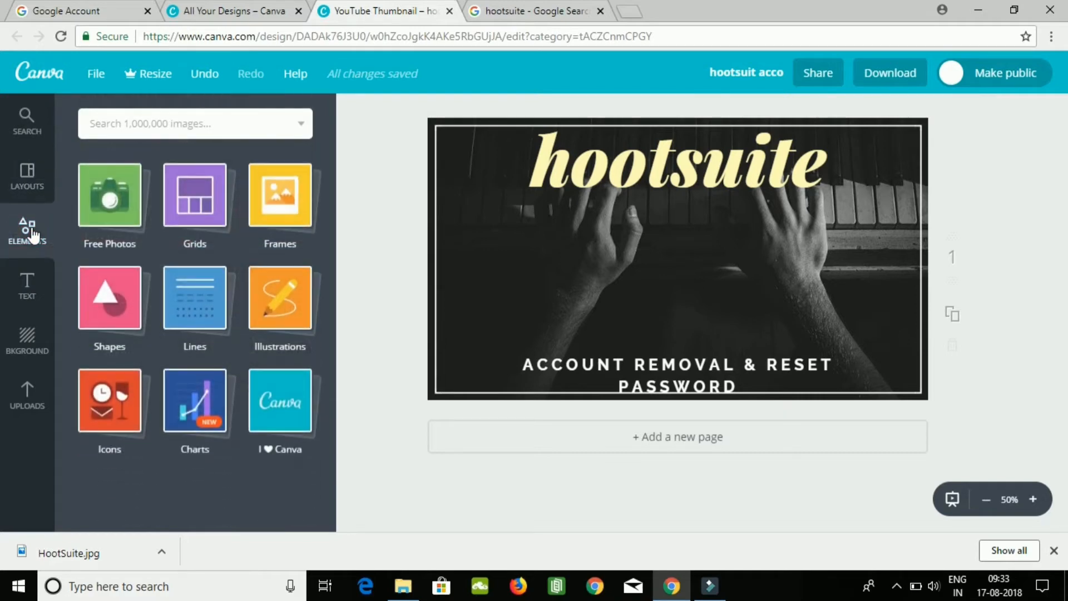
left_click(116, 213)
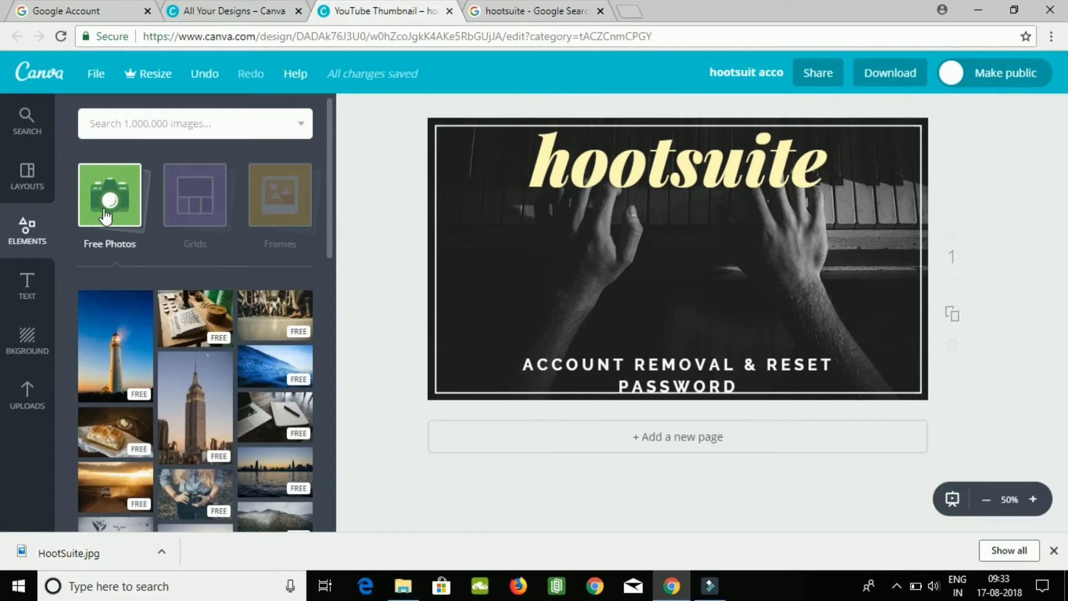
left_click(22, 283)
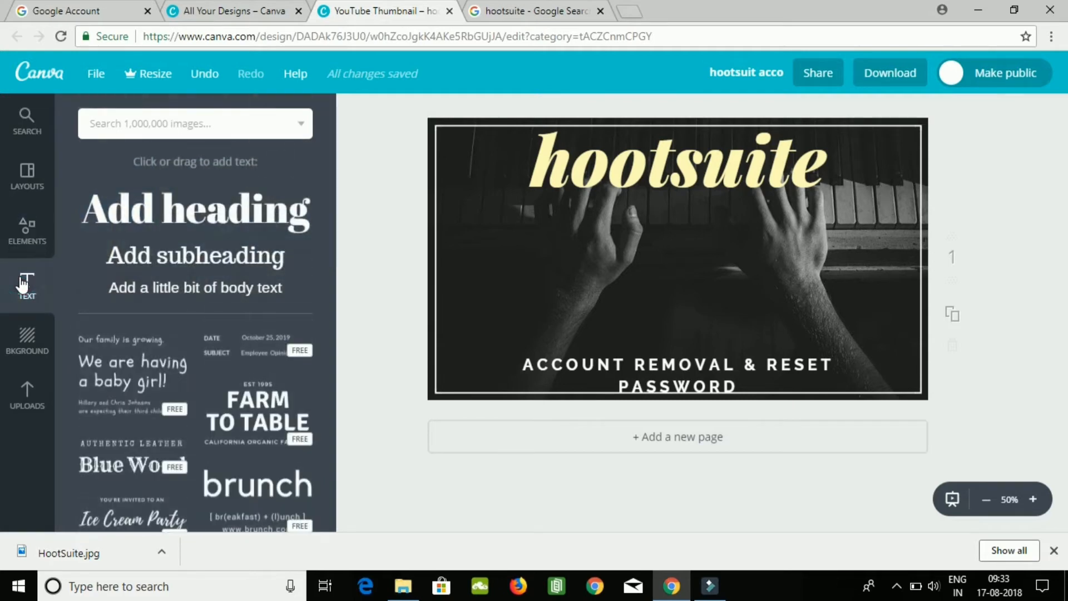
Apply the blue hexagon pattern as the thumbnail's background and replace it with a plain grey.
left_click(22, 345)
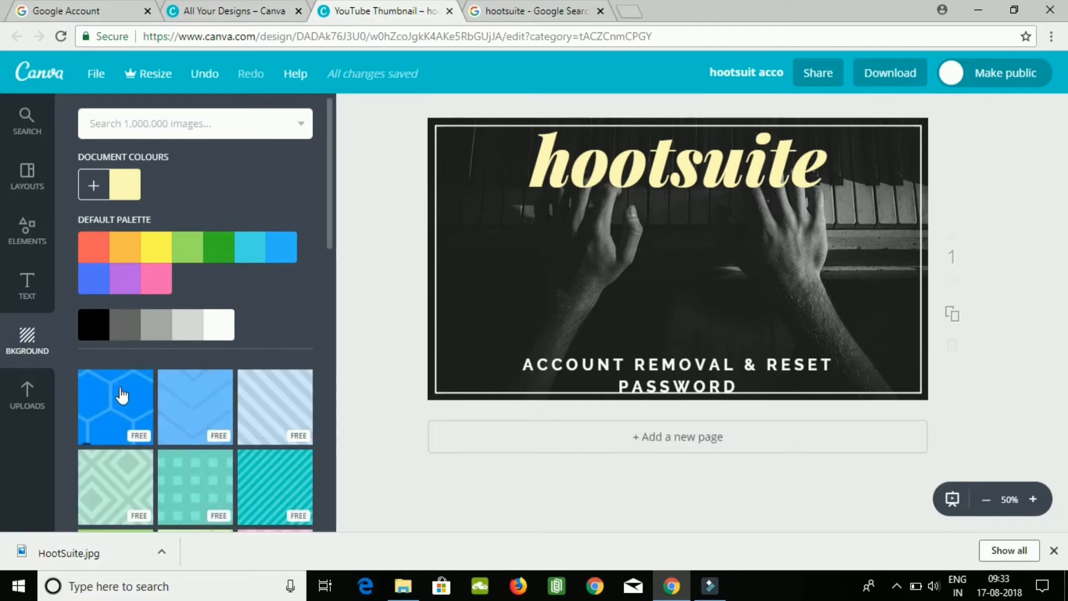
left_click(121, 397)
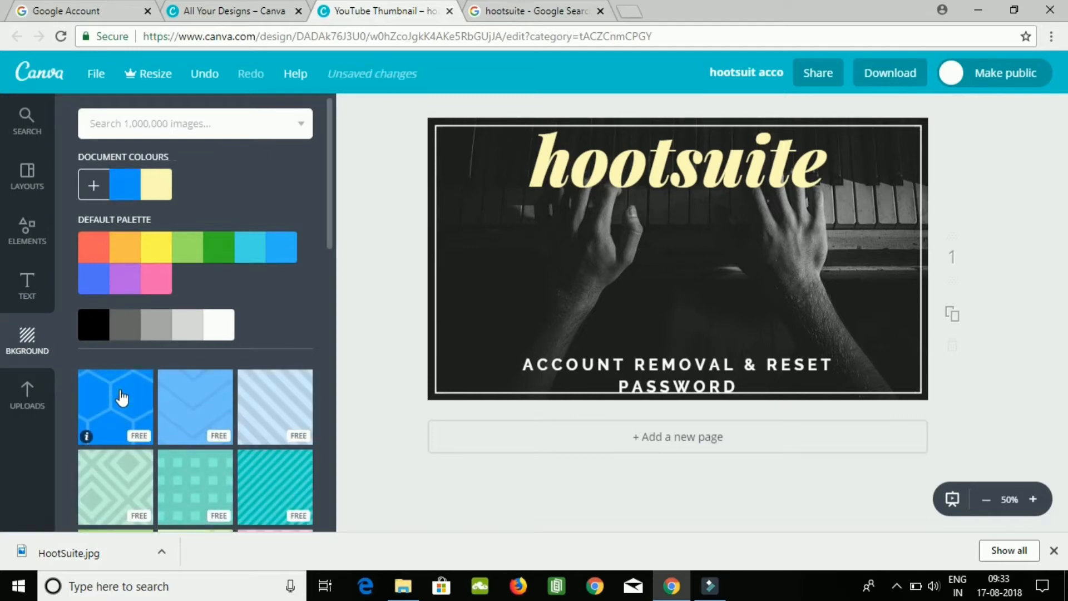
left_click(146, 334)
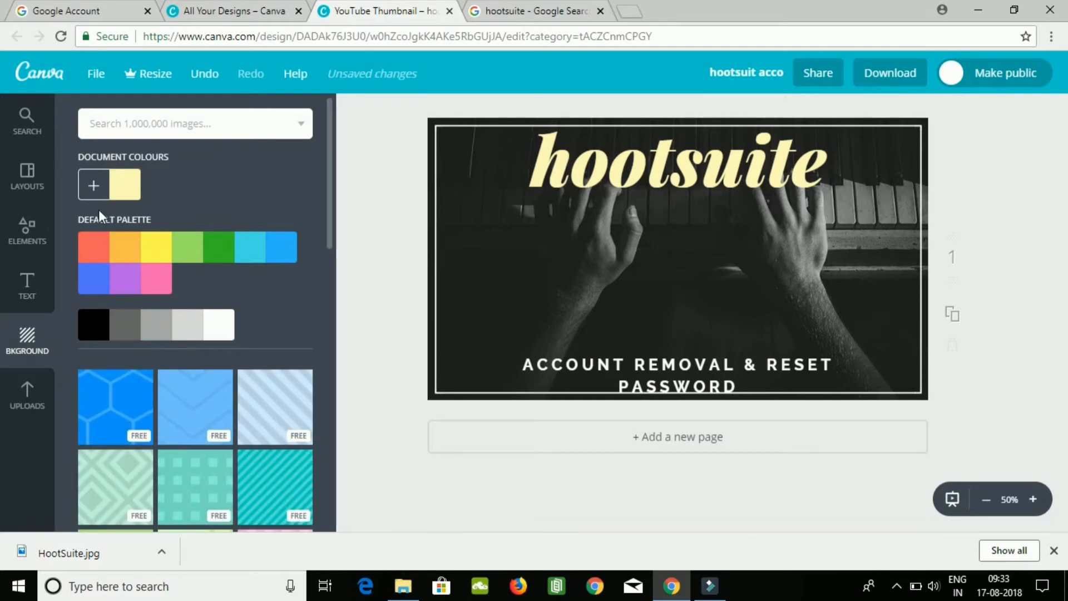
left_click(27, 176)
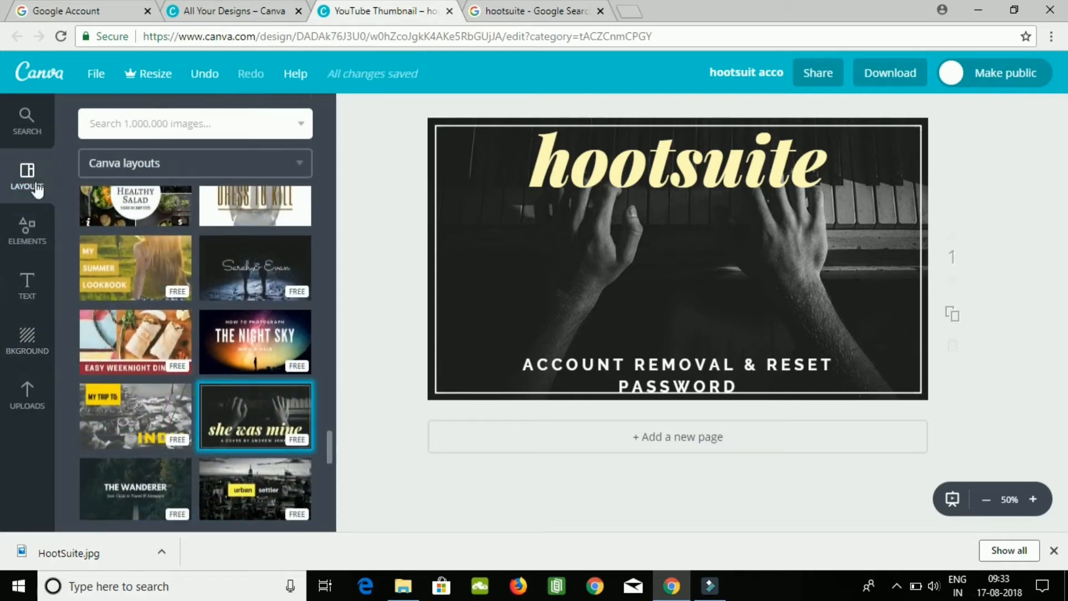
left_click(26, 224)
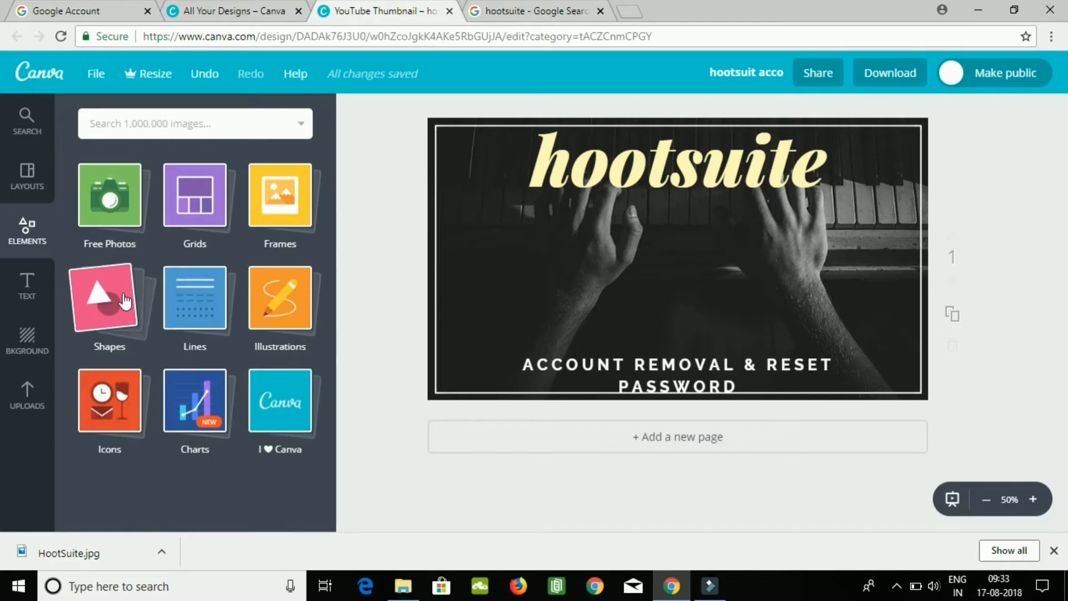
left_click(132, 238)
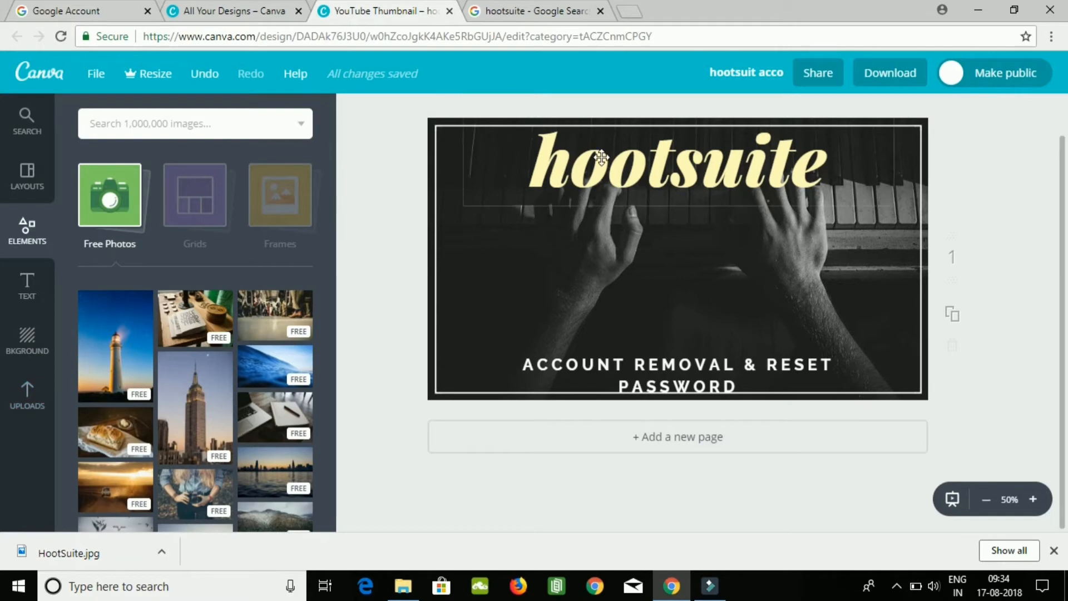
Open the Canva Help Center and go to the "Add photos or illustrations" guide under Getting Started, Design with Canva.
left_click(284, 74)
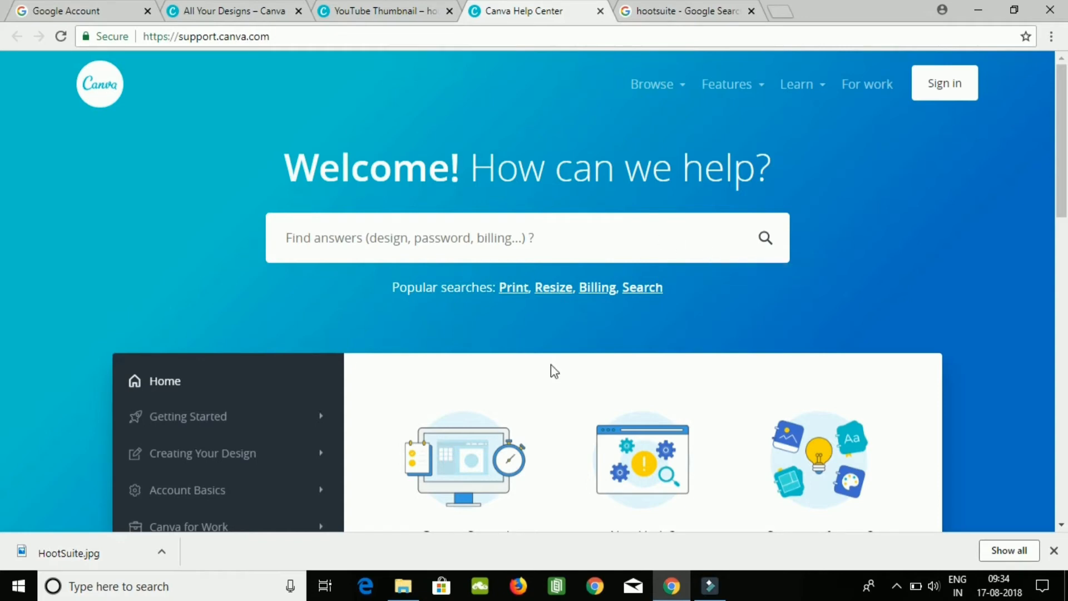
scroll(3, 223, "down", 4)
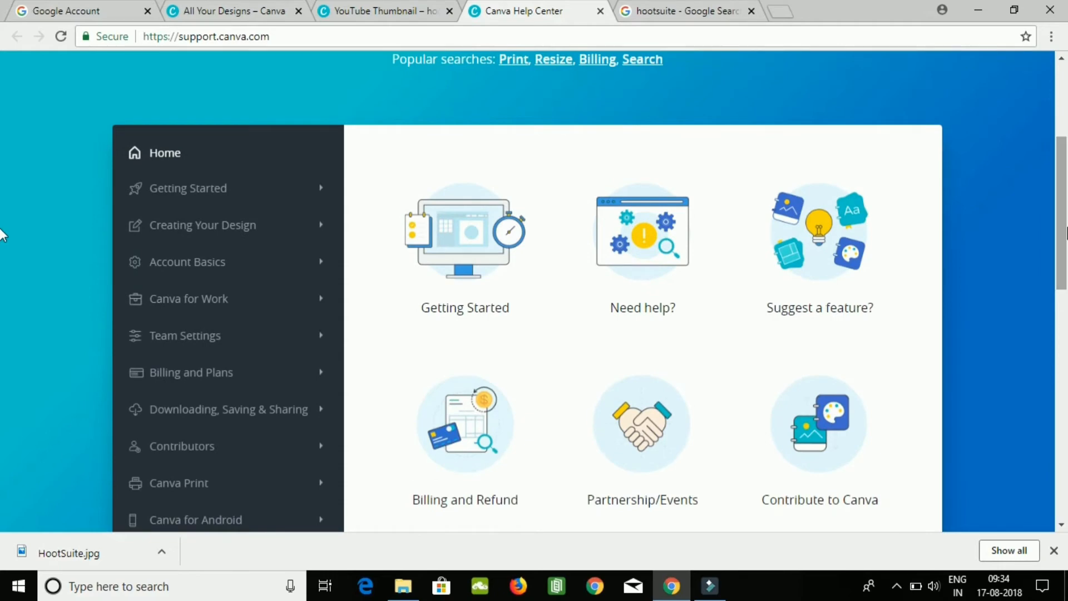
left_click(179, 189)
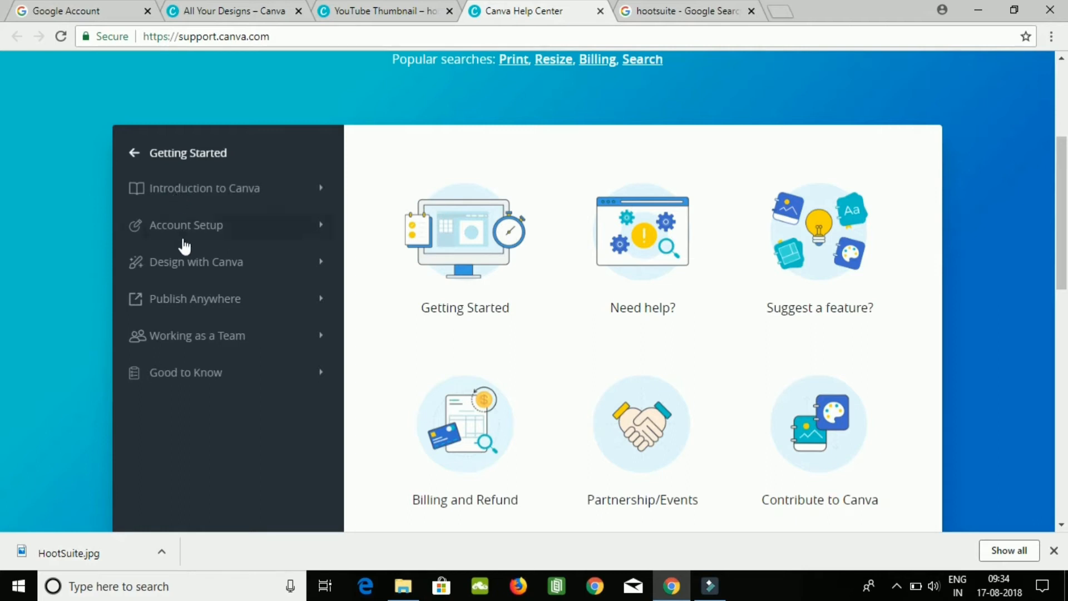
left_click(184, 267)
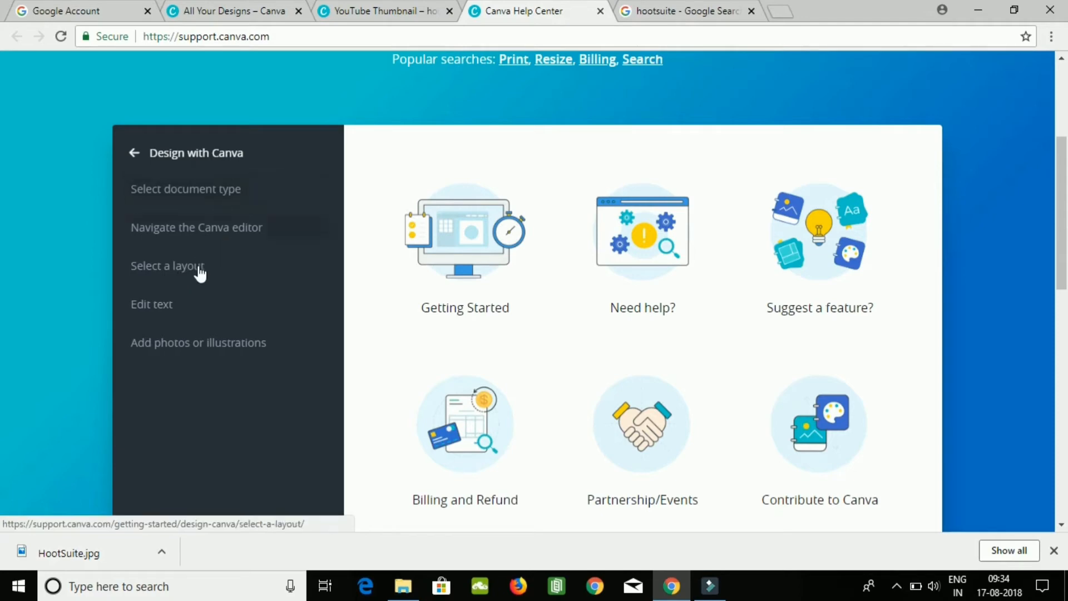
left_click(257, 354)
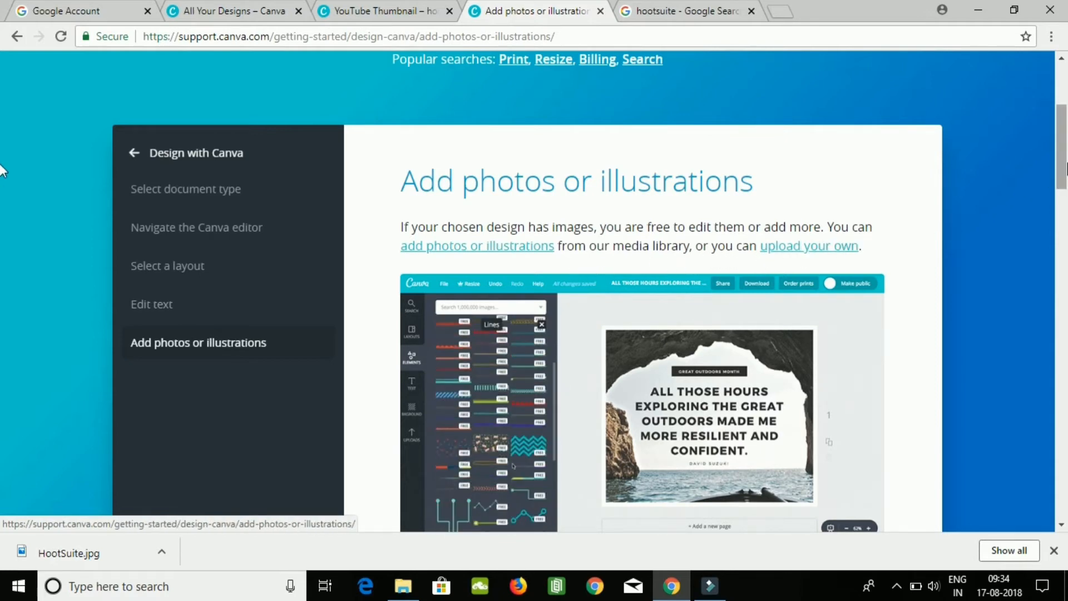
Read the guide's sections on adding, searching for, uploading and formatting photos or illustrations, and leave the article.
scroll(1, 174, "down", 2)
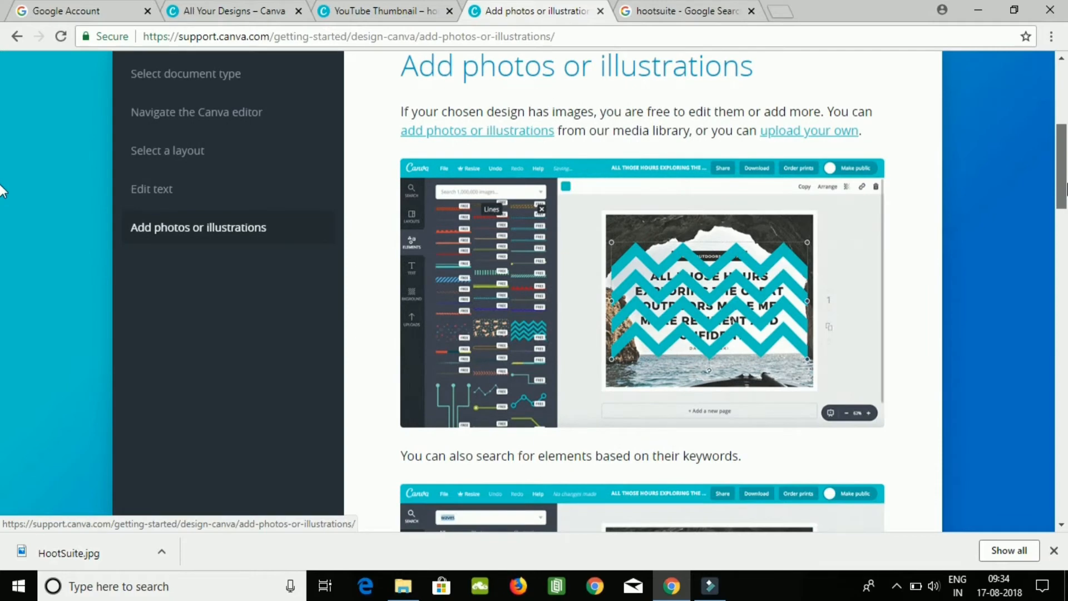
scroll(1, 198, "down", 1)
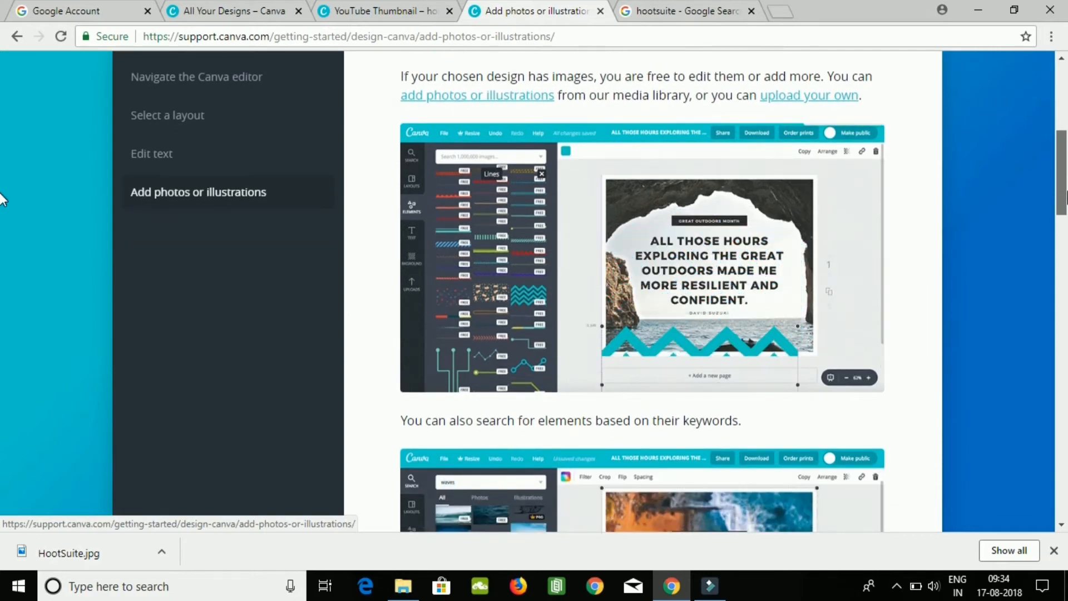
scroll(3, 200, "down", 1)
scroll(1, 206, "down", 1)
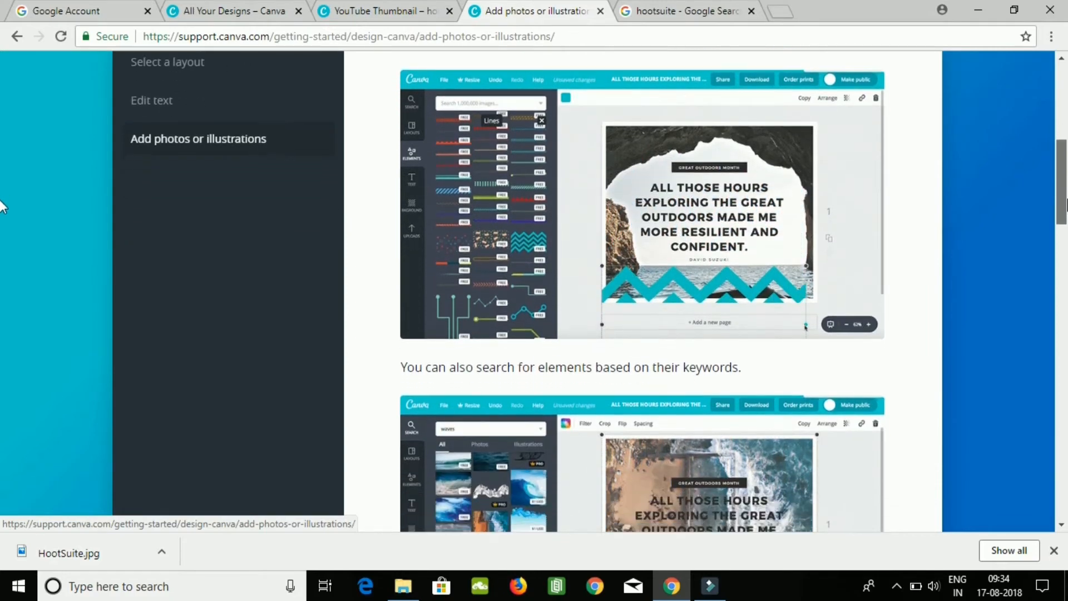
scroll(1, 215, "down", 5)
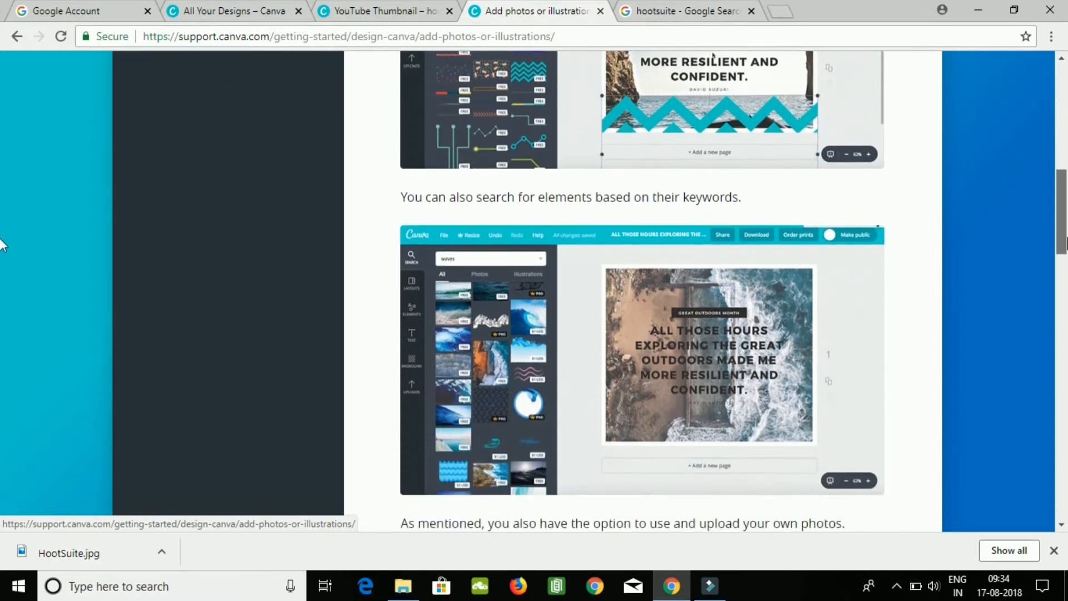
scroll(2, 266, "down", 4)
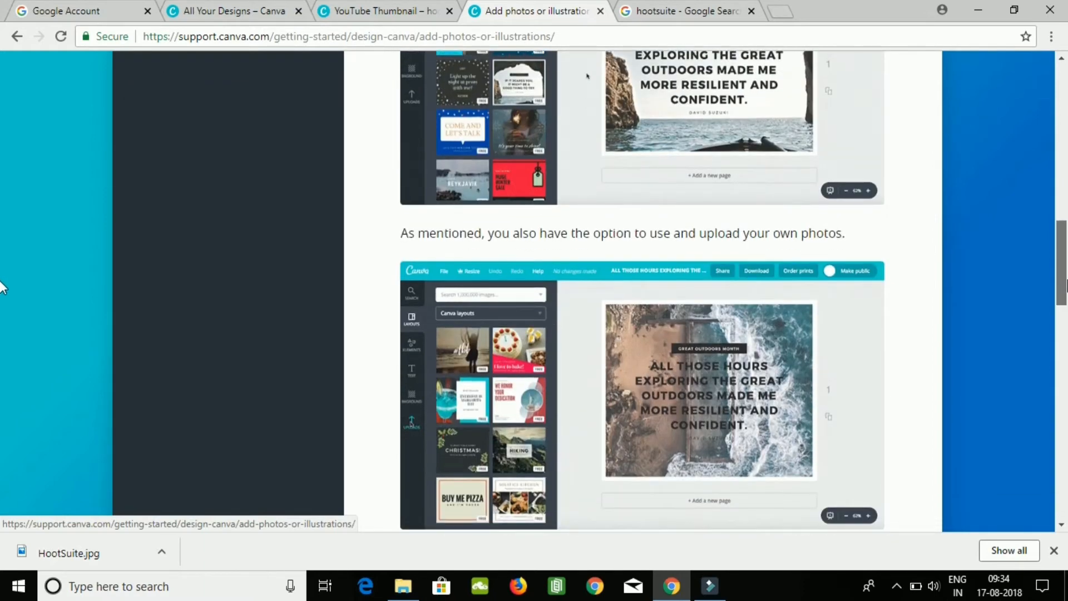
scroll(2, 290, "down", 3)
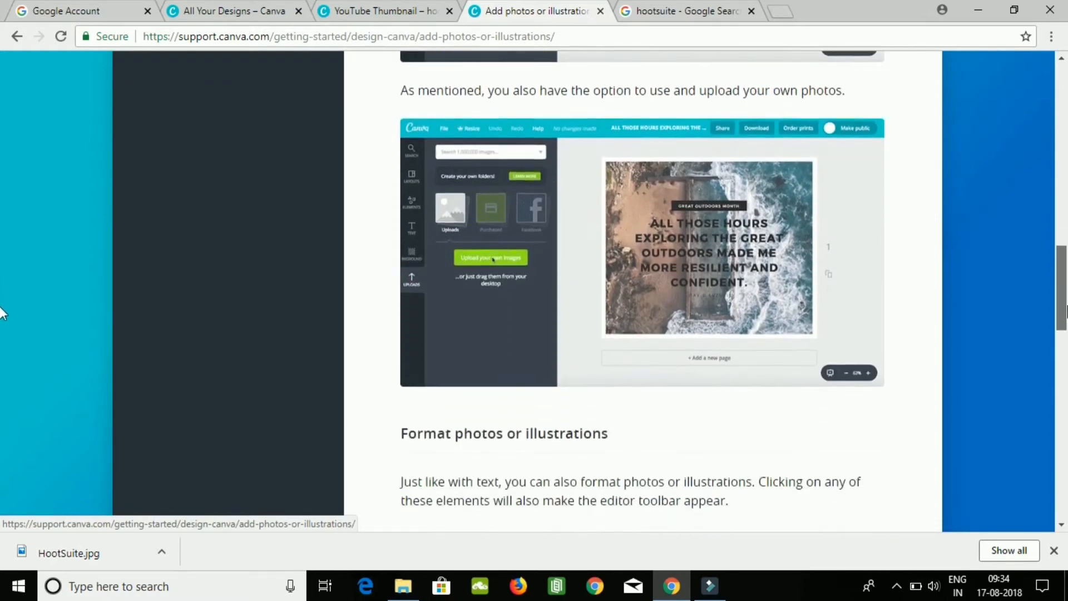
scroll(2, 317, "down", 1)
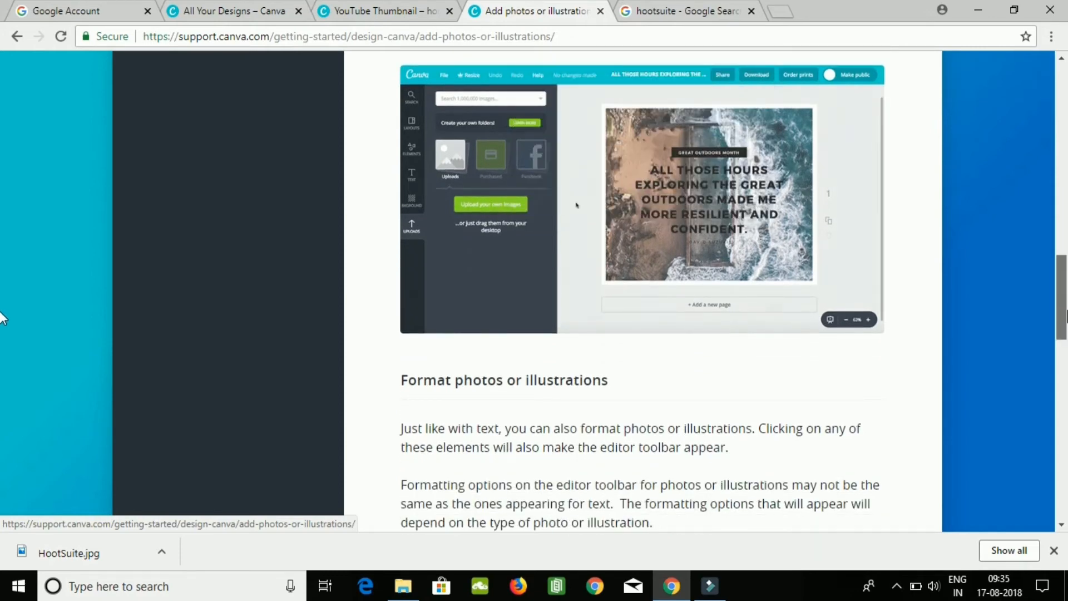
scroll(1, 301, "up", 3)
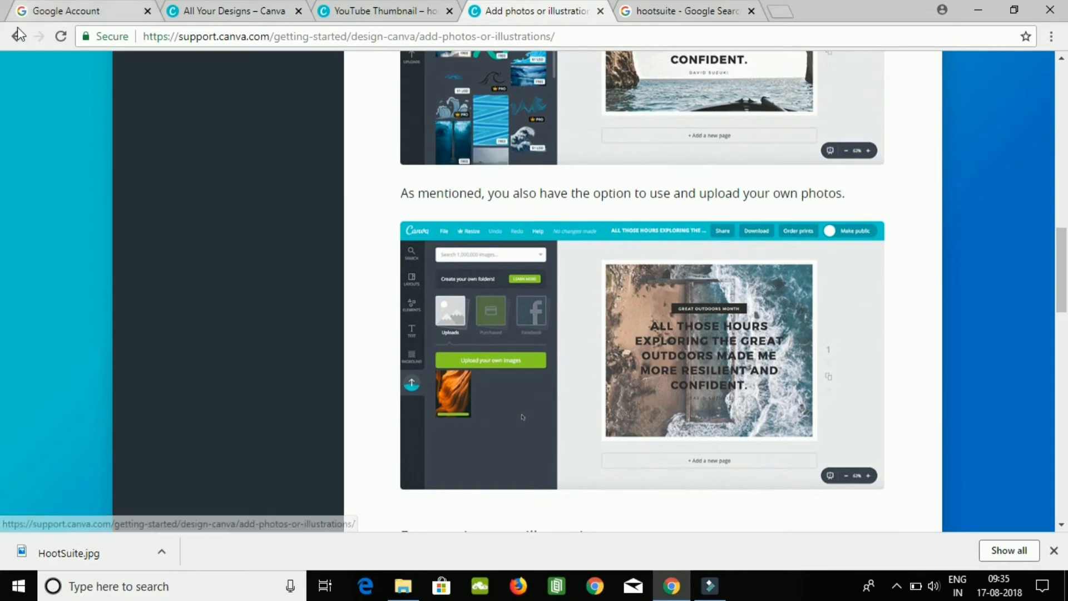
left_click(16, 37)
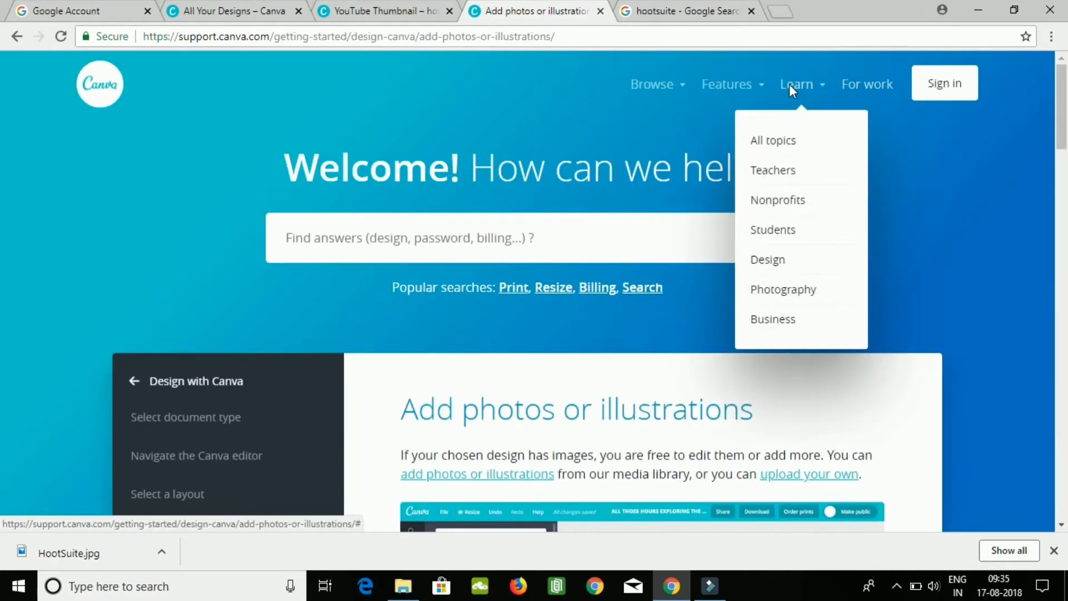
Go from the help site to Canva's templates page and look at the account's designs and brand page.
mouse_move(735, 89)
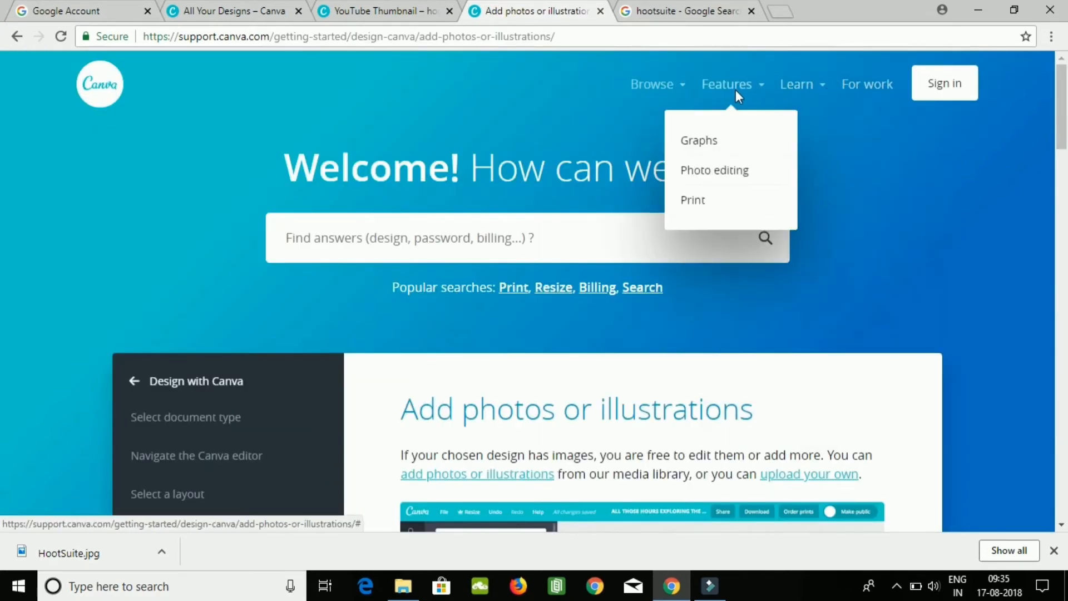
mouse_move(666, 96)
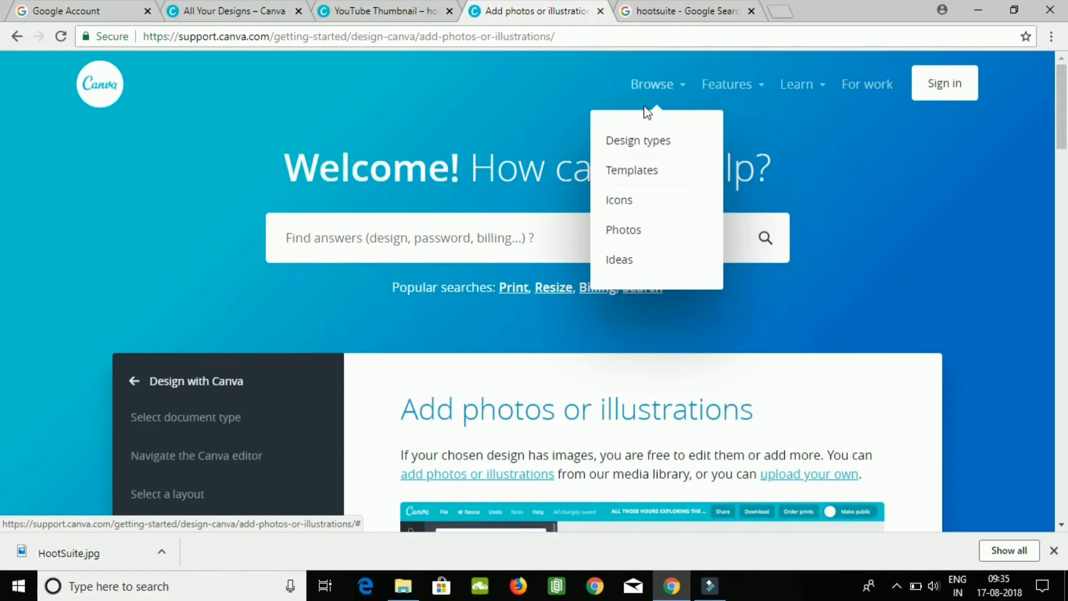
left_click(630, 170)
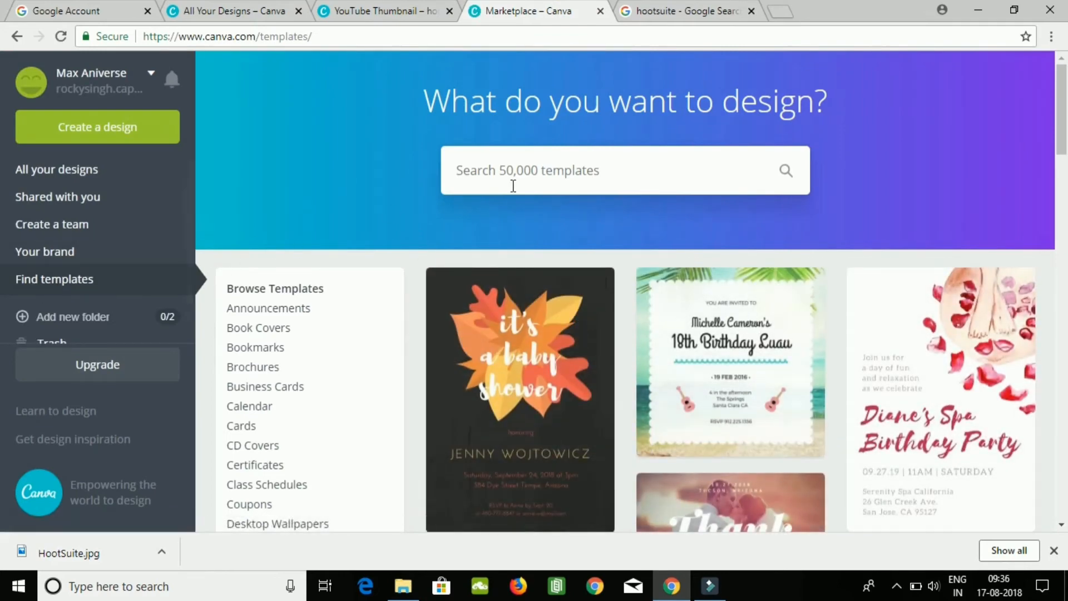
left_click(106, 173)
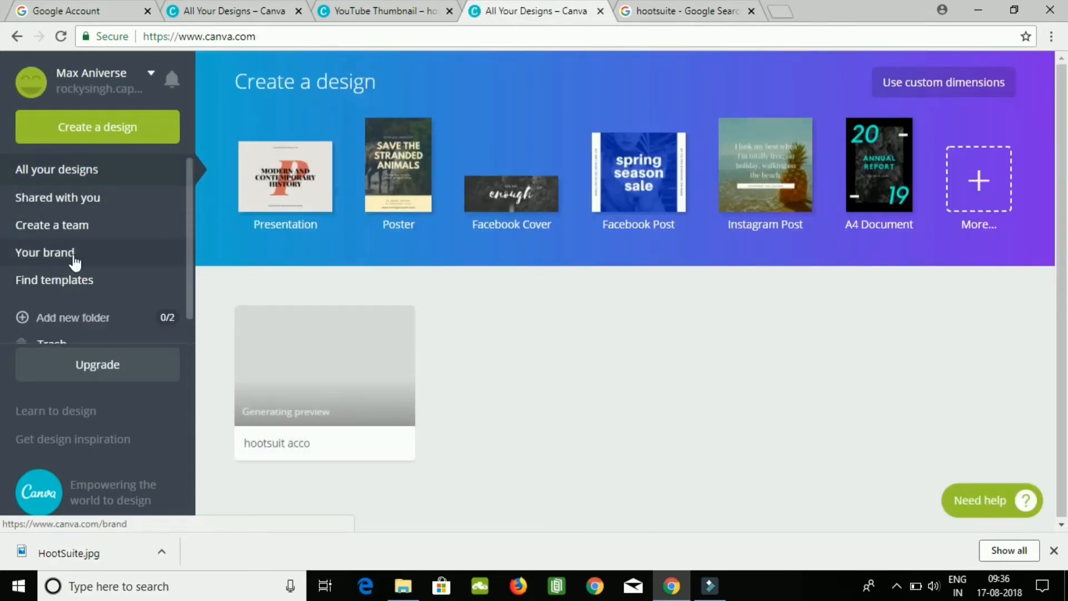
left_click(98, 257)
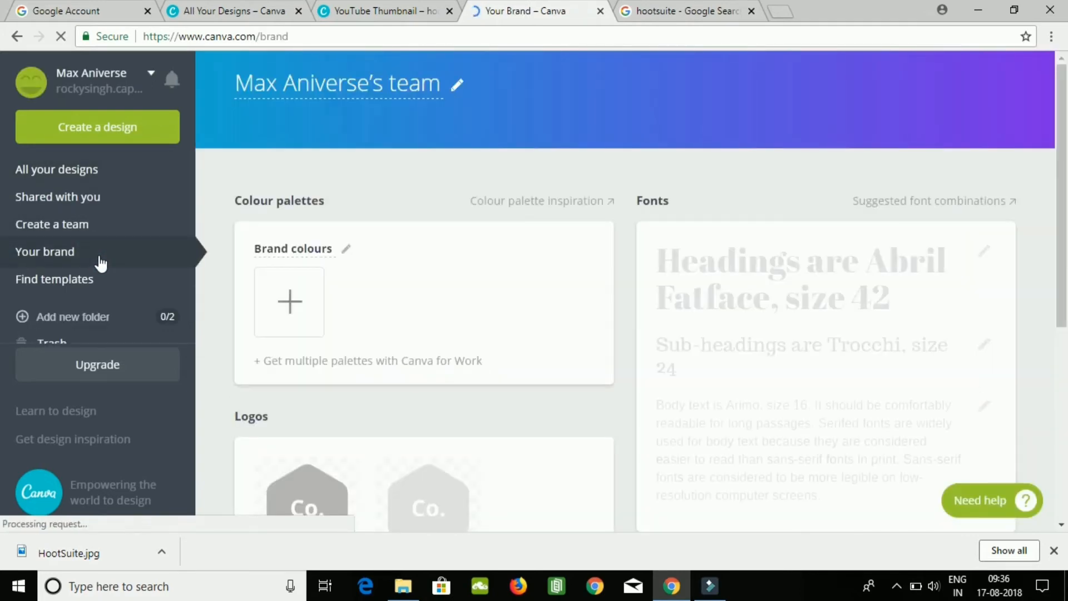
Find the YouTube Thumbnail templates by searching for "youtube" and open the Flatlay Home Office Tutorial template.
left_click(55, 279)
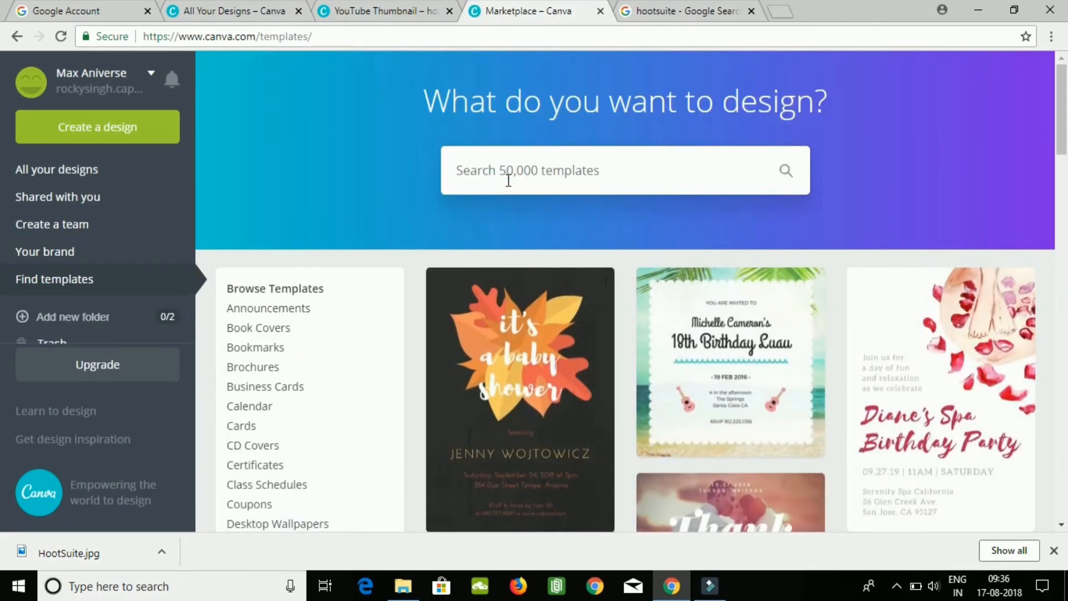
type("you")
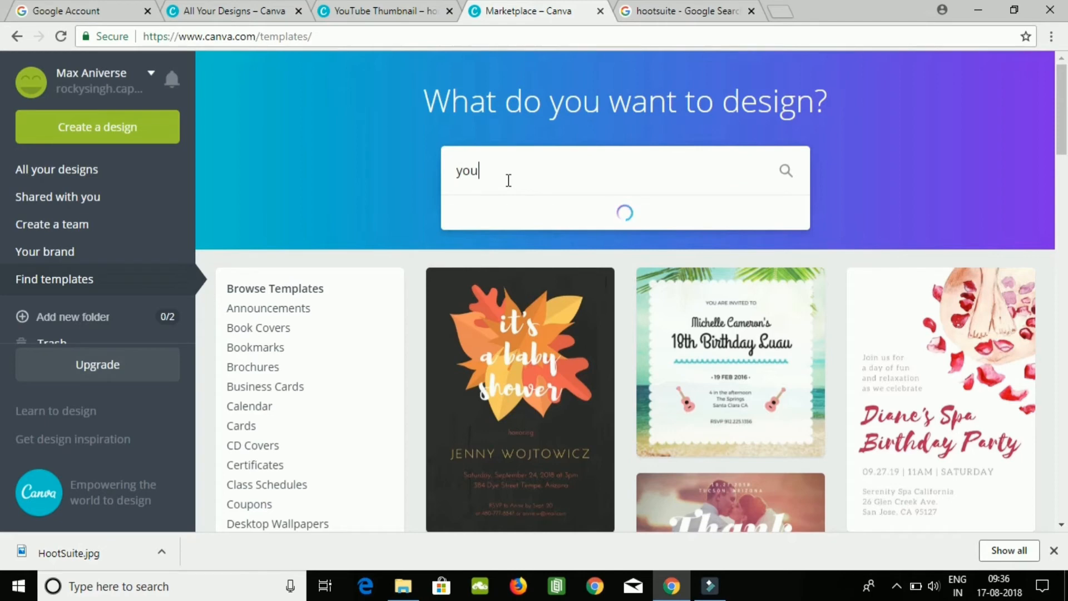
type("tube")
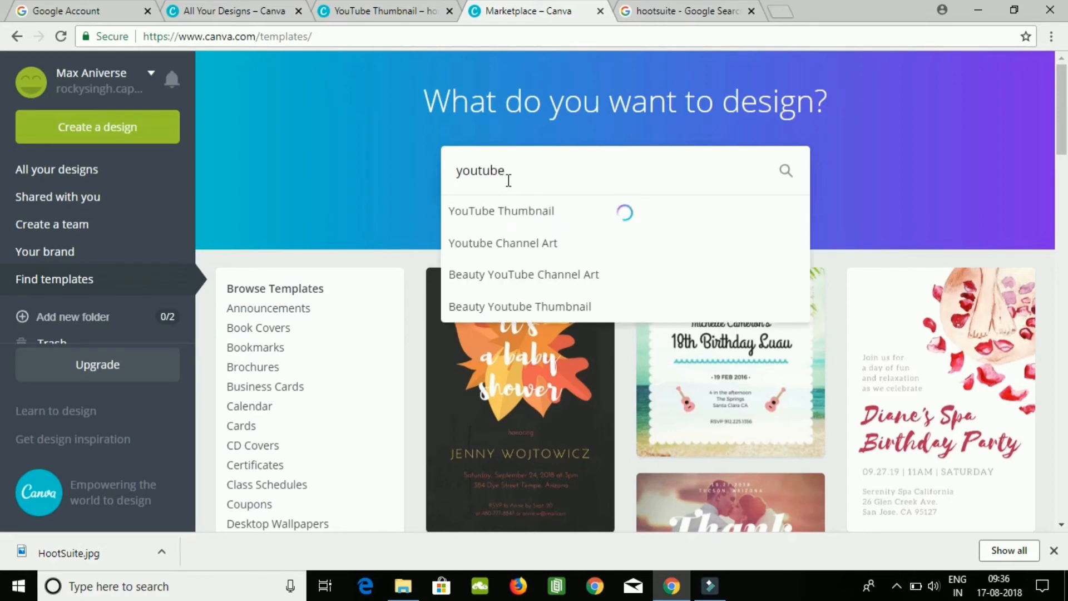
left_click(559, 220)
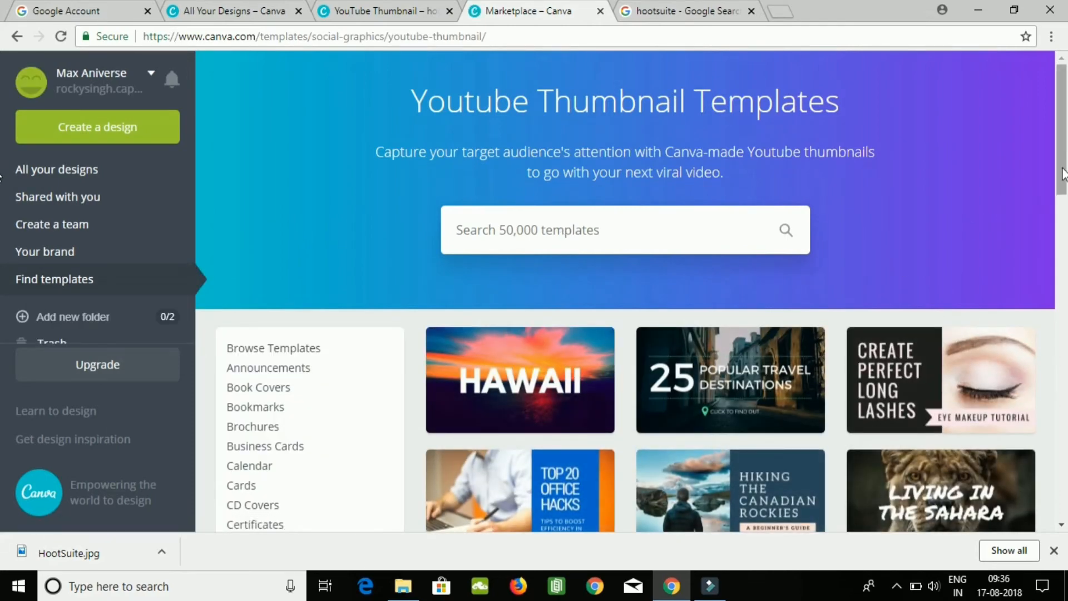
left_click_drag(1062, 174, 1066, 450)
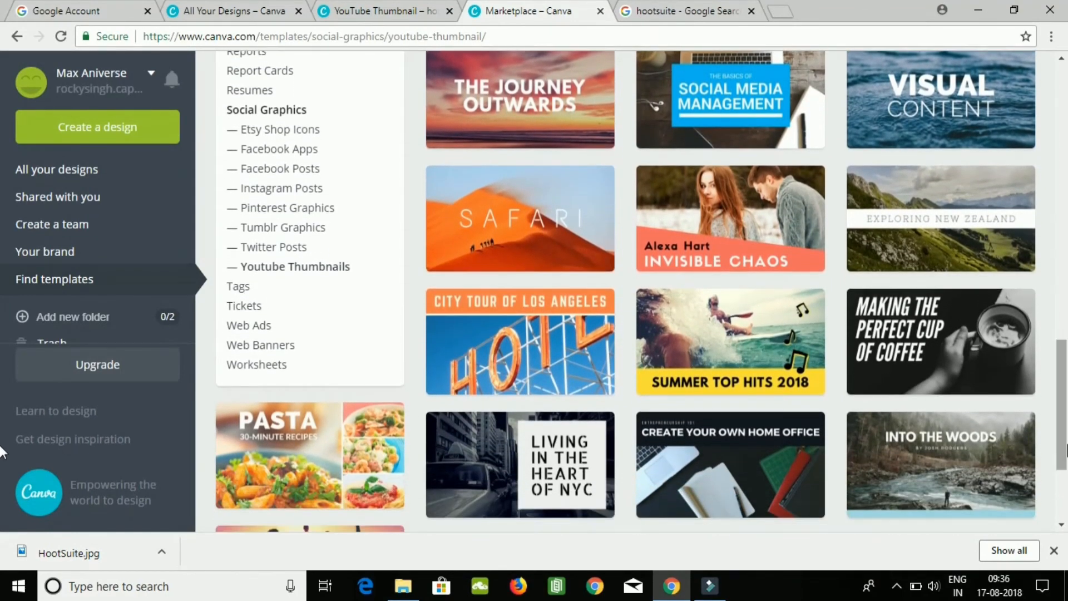
left_click(791, 466)
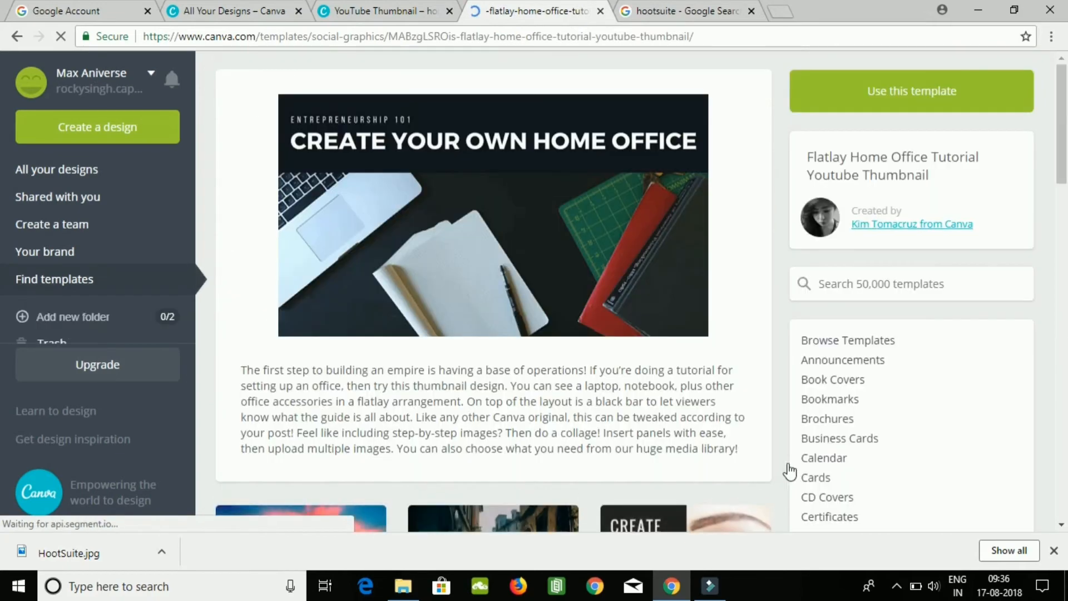
Open the Flatlay Home Office Tutorial template as an editable YouTube thumbnail design.
left_click(460, 148)
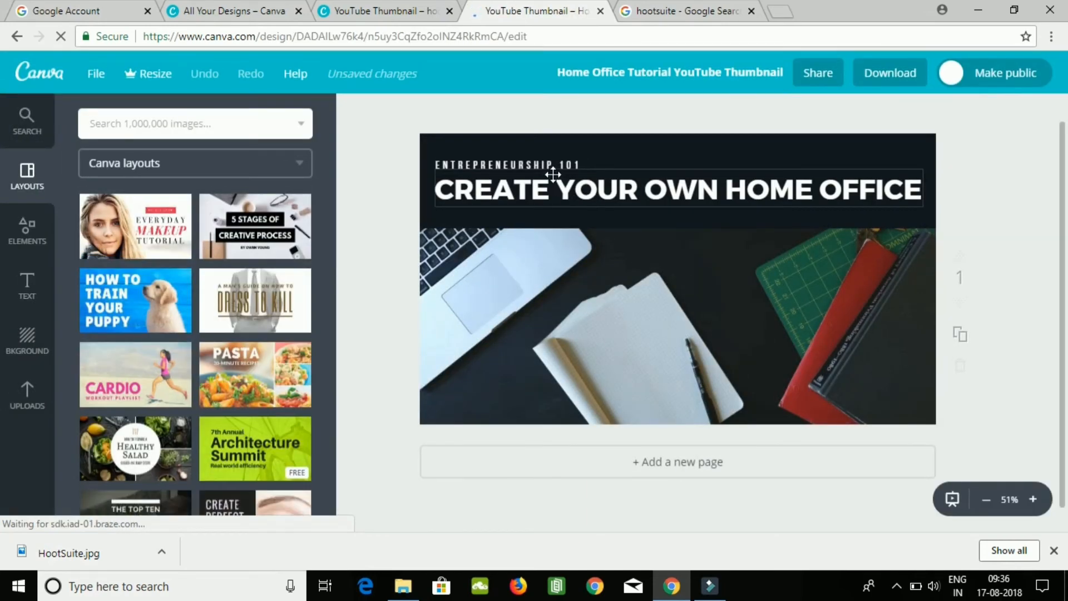
Delete the headline text "CREATE YOUR OWN HOME OFFICE" in the dark banner.
left_click(615, 188)
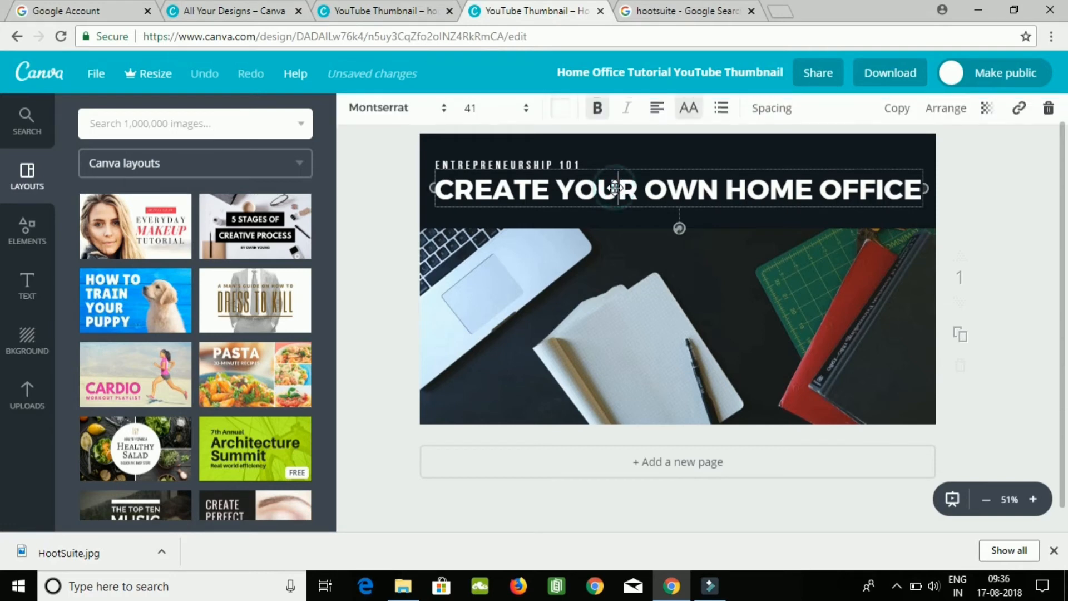
key("Right")
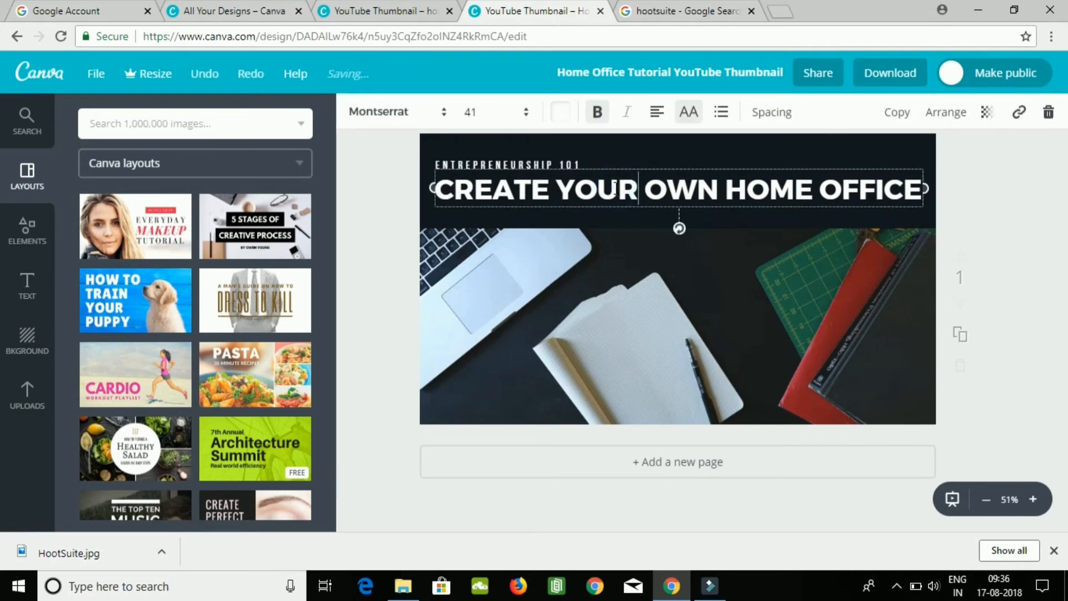
key("Right")
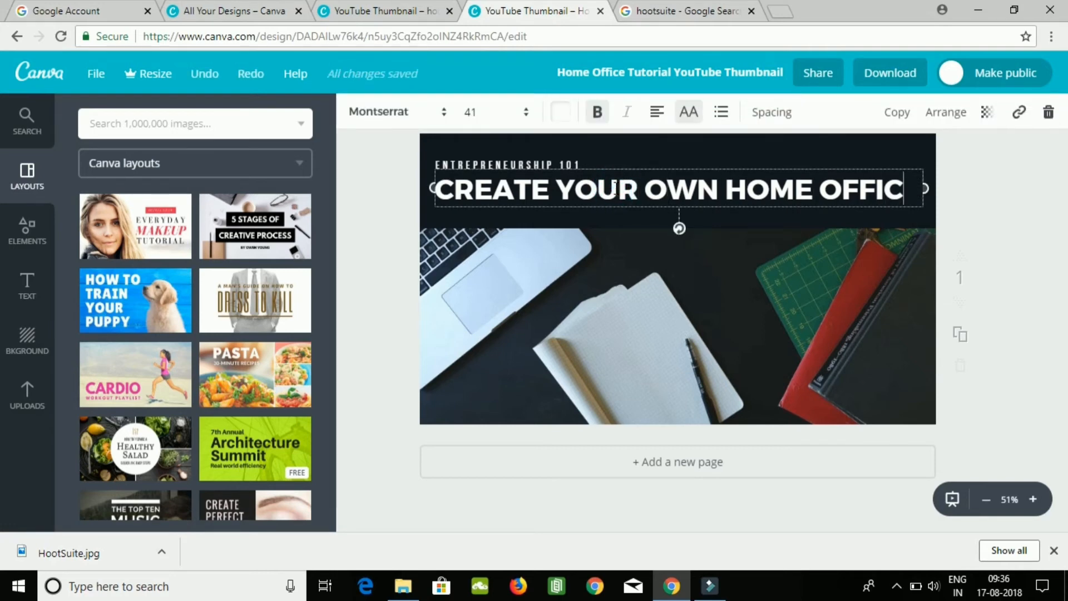
key("BackSpace")
key("BackSpace")
key("BackSpace")
key("BackSpace")
key("BackSpace")
key("BackSpace")
key("BackSpace")
key("BackSpace")
key("BackSpace")
key("BackSpace")
key("BackSpace")
key("BackSpace")
key("BackSpace")
key("BackSpace")
key("BackSpace")
key("BackSpace")
key("BackSpace")
key("BackSpace")
key("BackSpace")
key("BackSpace")
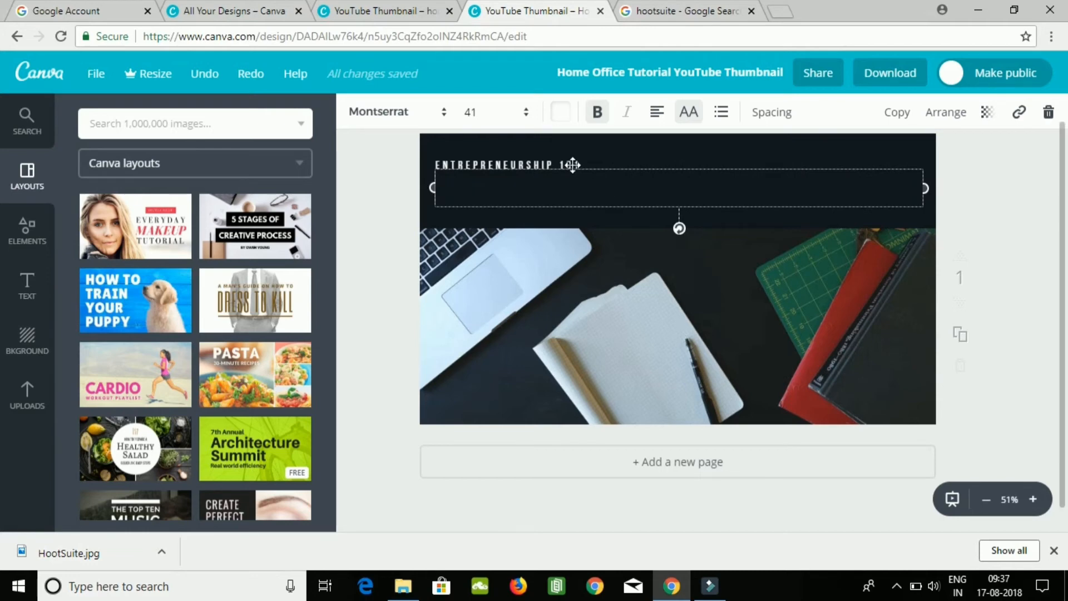
Replace the small banner line "ENTREPRENEURSHIP 101" with "HOOTSUITE.COM".
left_click(528, 195)
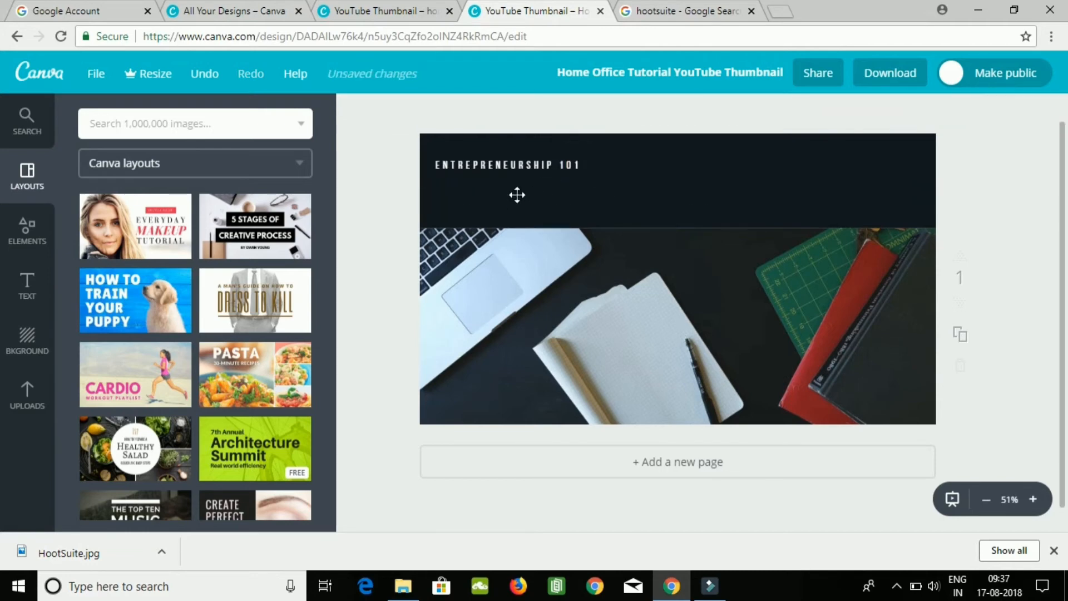
left_click(516, 194)
left_click(517, 195)
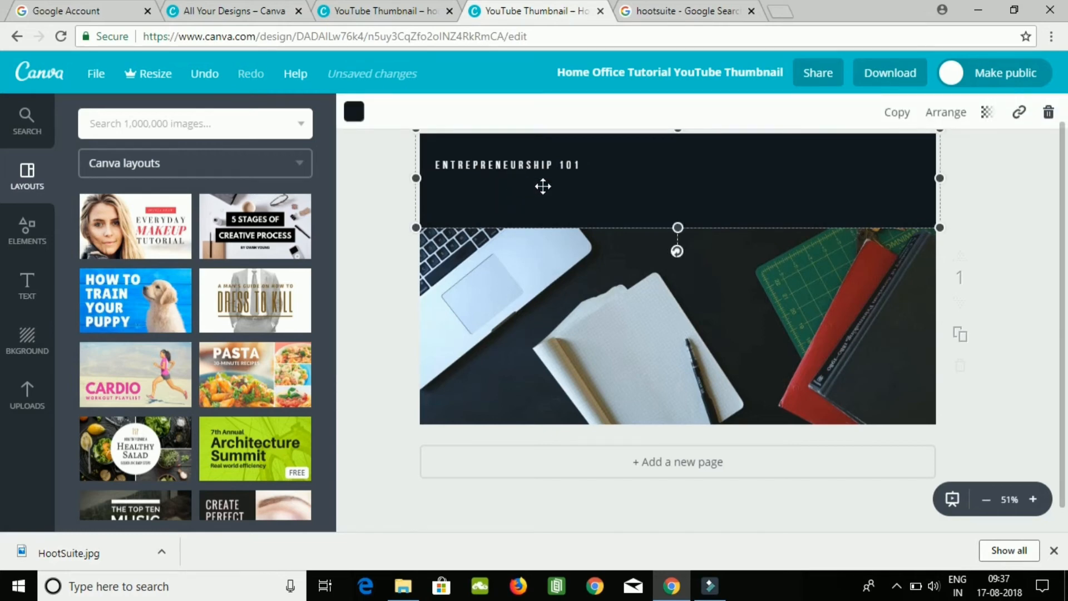
left_click(543, 186)
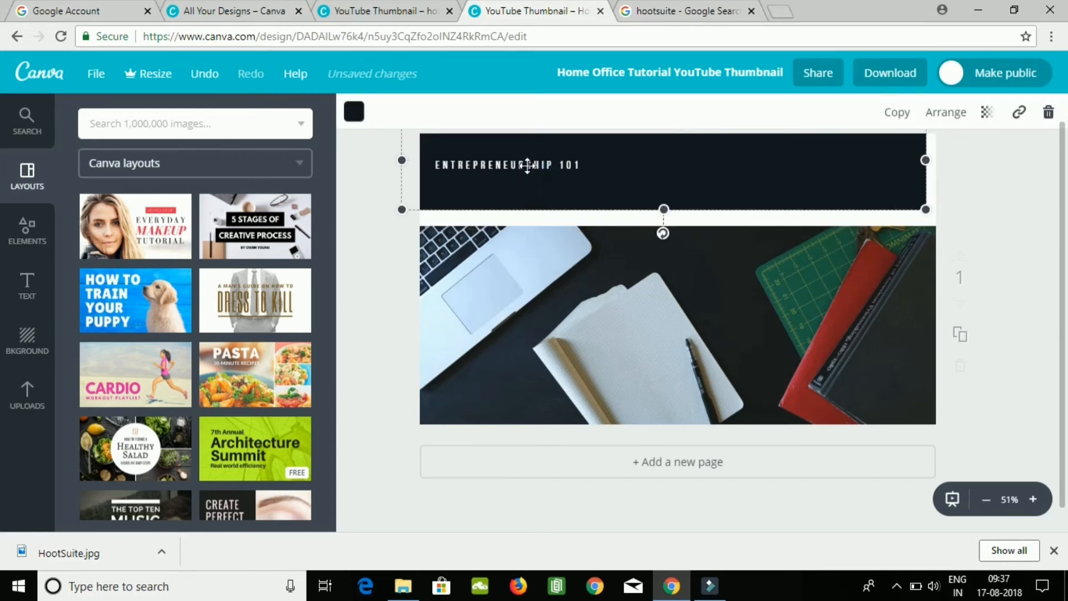
double_click(528, 164)
left_click_drag(528, 165, 589, 169)
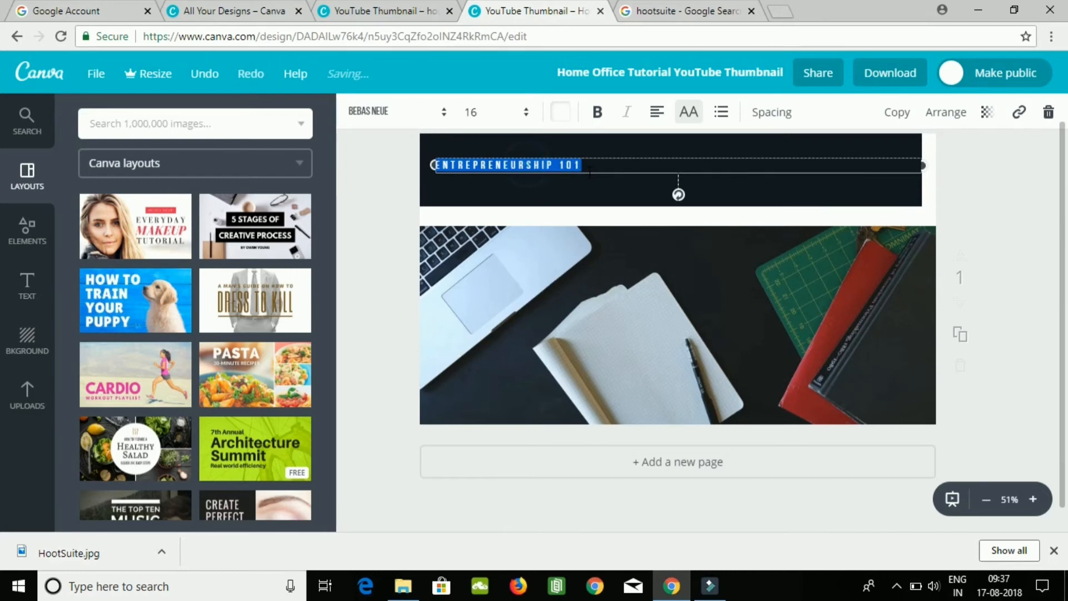
type("HOOTSUITE.COM")
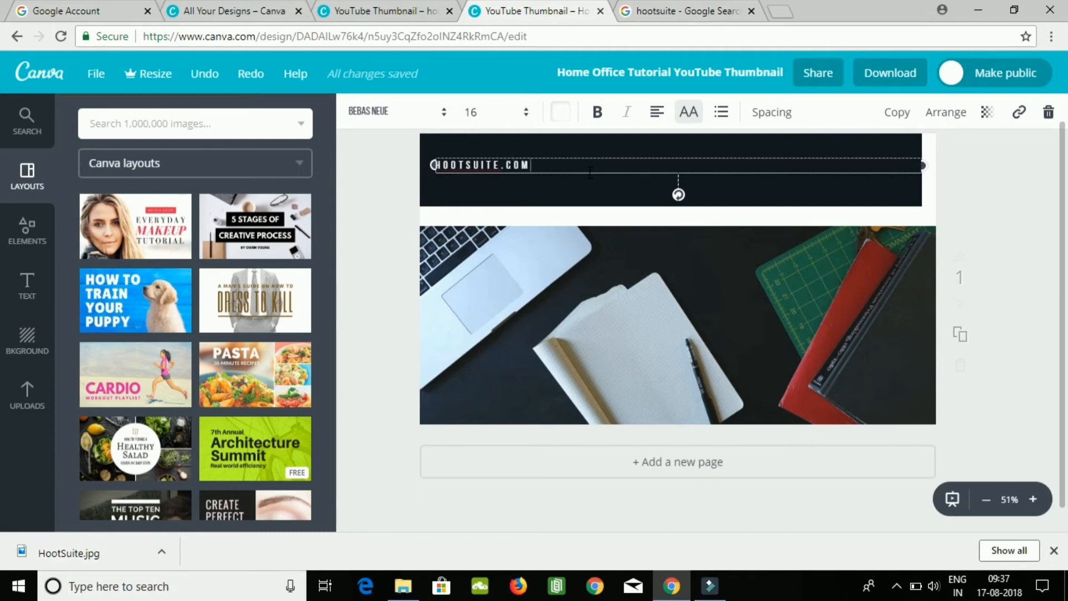
Undo the subtitle, dark banner and headline edits back to the template's original text and layout.
left_click(586, 186)
left_click(645, 186)
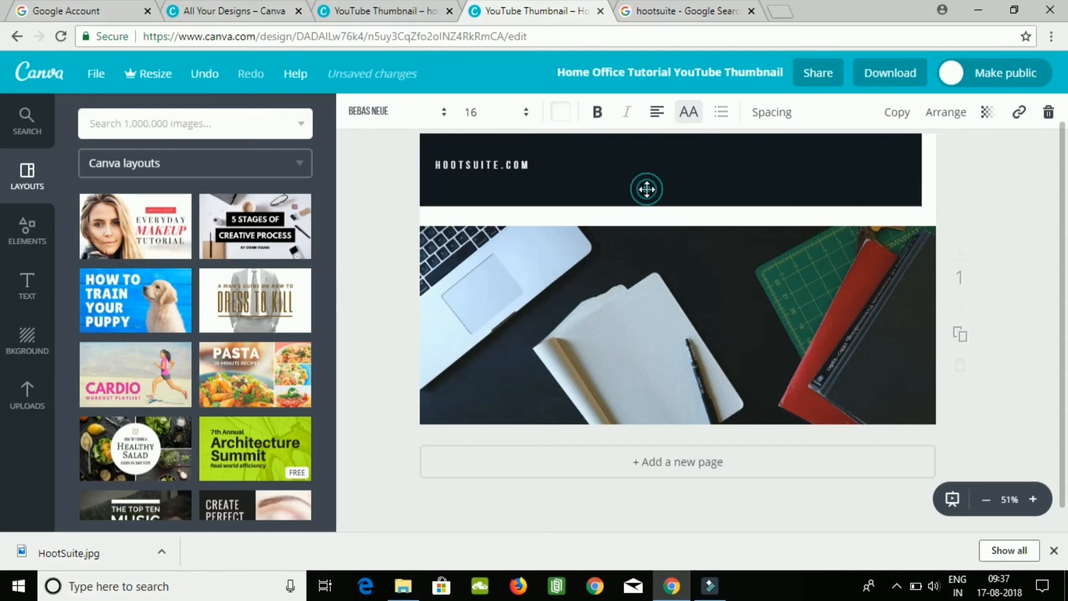
left_click(646, 188)
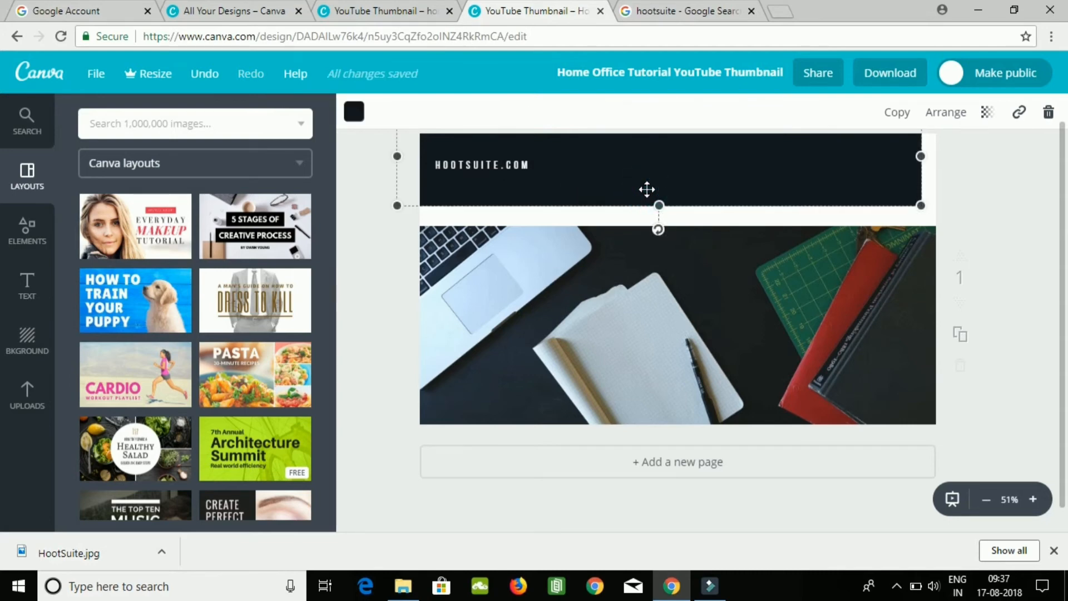
left_click(646, 188)
left_click(637, 189)
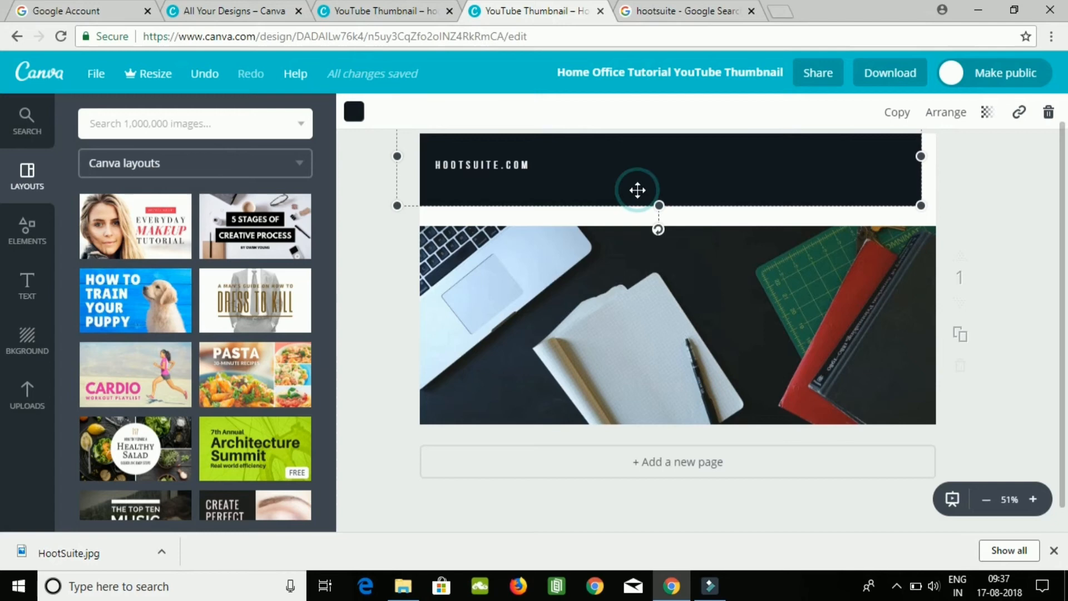
left_click(570, 185)
left_click(502, 186)
left_click(637, 175)
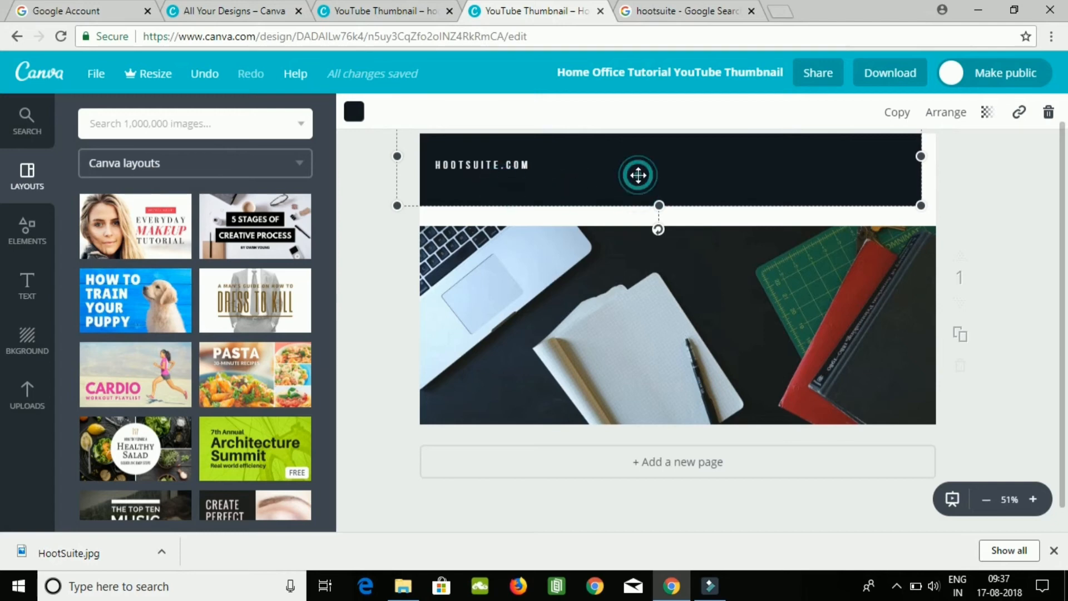
key("ctrl+z")
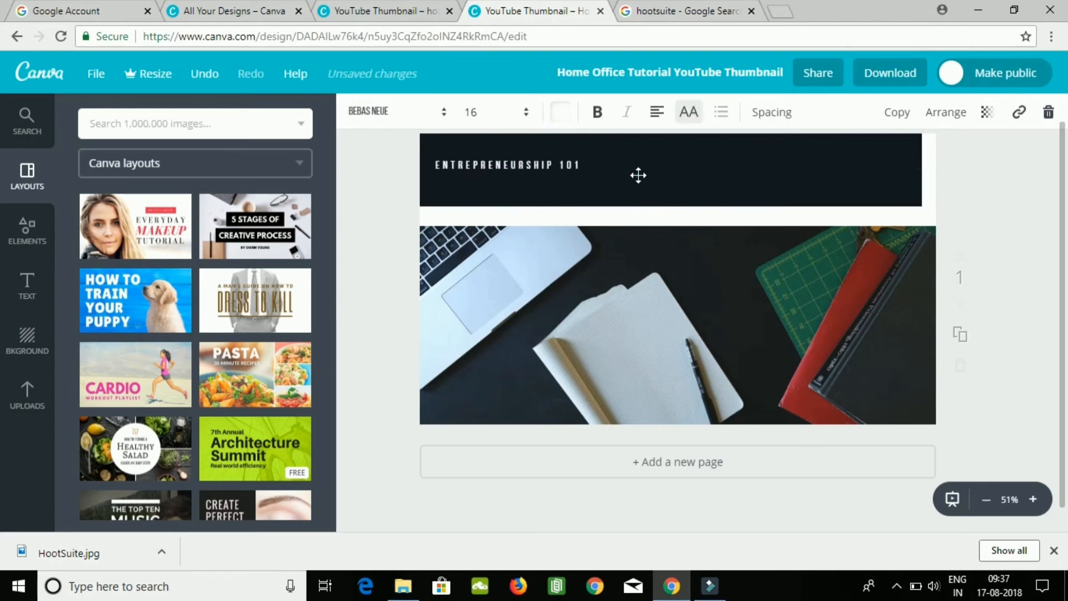
key("ctrl+z")
key("ctrl+z")
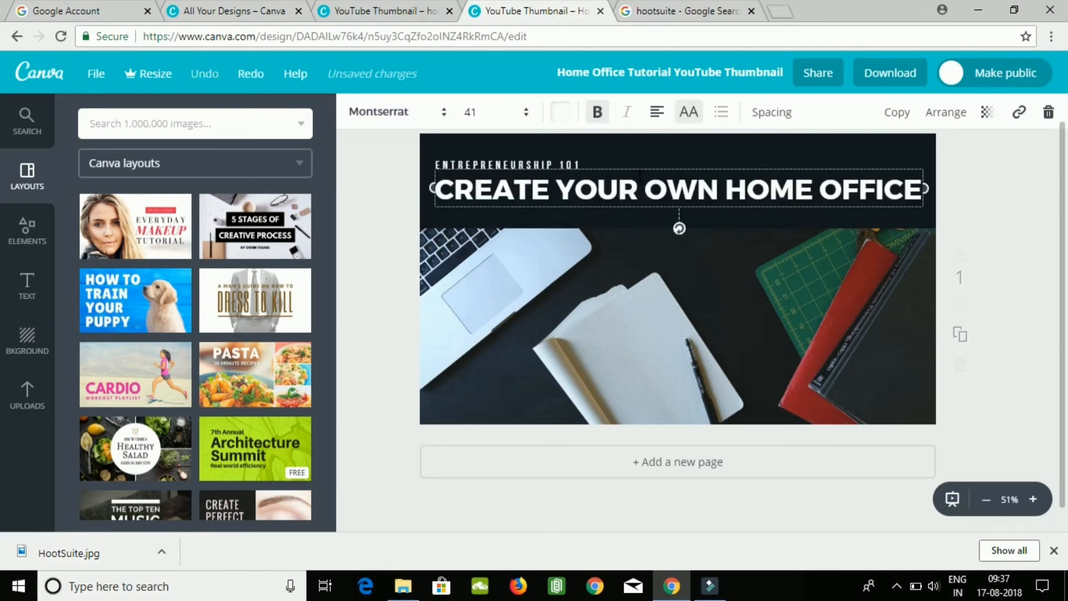
Replace the headline "CREATE YOUR OWN HOME OFFICE" with "ACCOUNT REMOVAL & PASSWORD RESET".
left_click(918, 192)
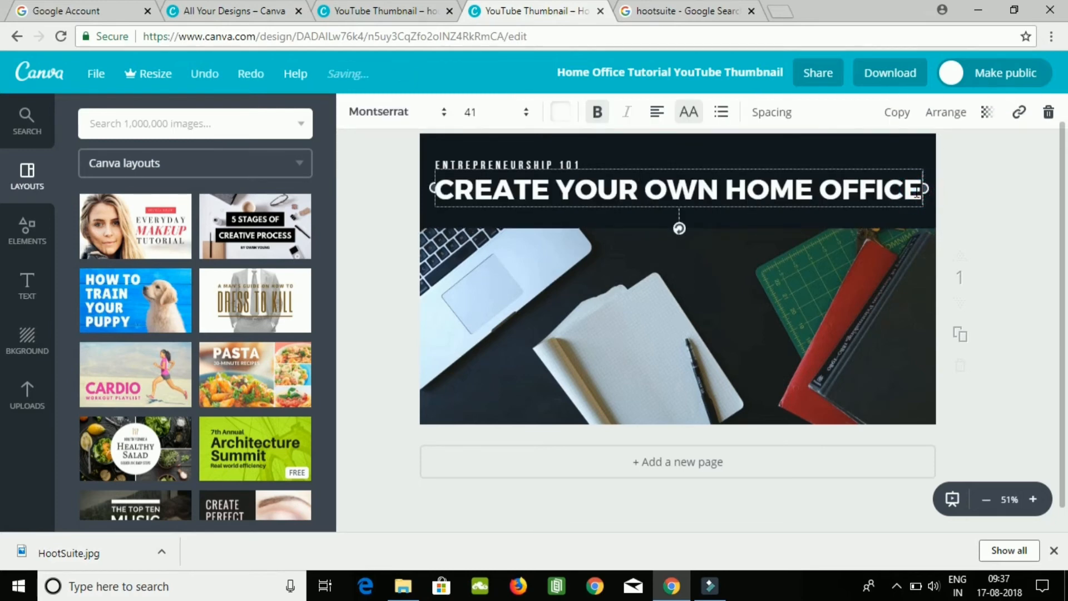
double_click(917, 190)
key("BackSpace")
key("BackSpace")
key("BackSpace")
key("BackSpace")
key("BackSpace")
key("BackSpace")
key("BackSpace")
key("BackSpace")
key("BackSpace")
key("BackSpace")
key("BackSpace")
key("BackSpace")
key("BackSpace")
key("BackSpace")
key("BackSpace")
key("BackSpace")
key("BackSpace")
key("BackSpace")
key("BackSpace")
key("BackSpace")
key("BackSpace")
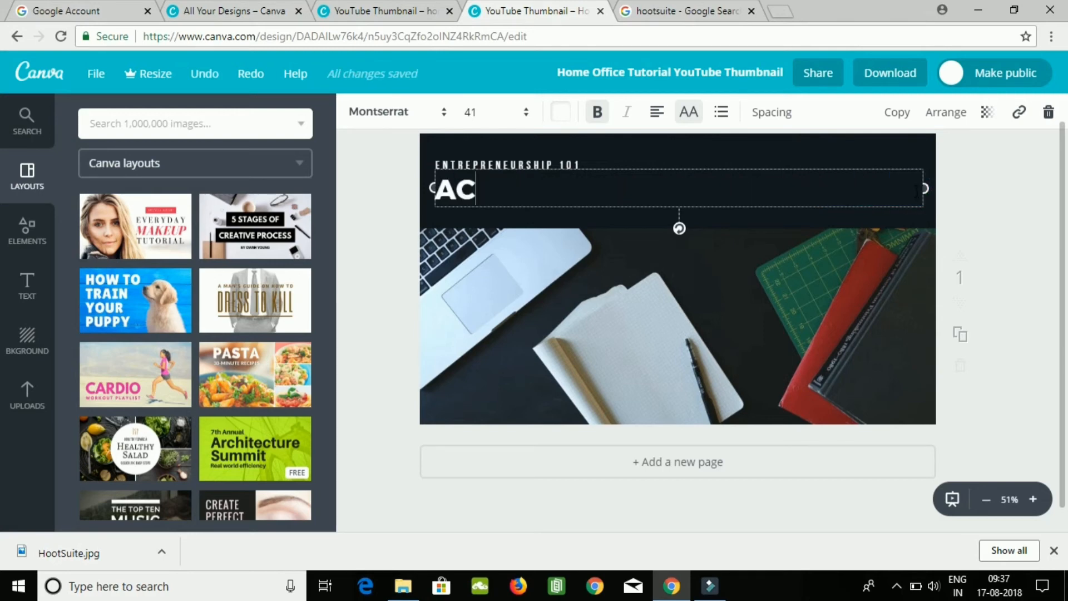
type("ACCOU")
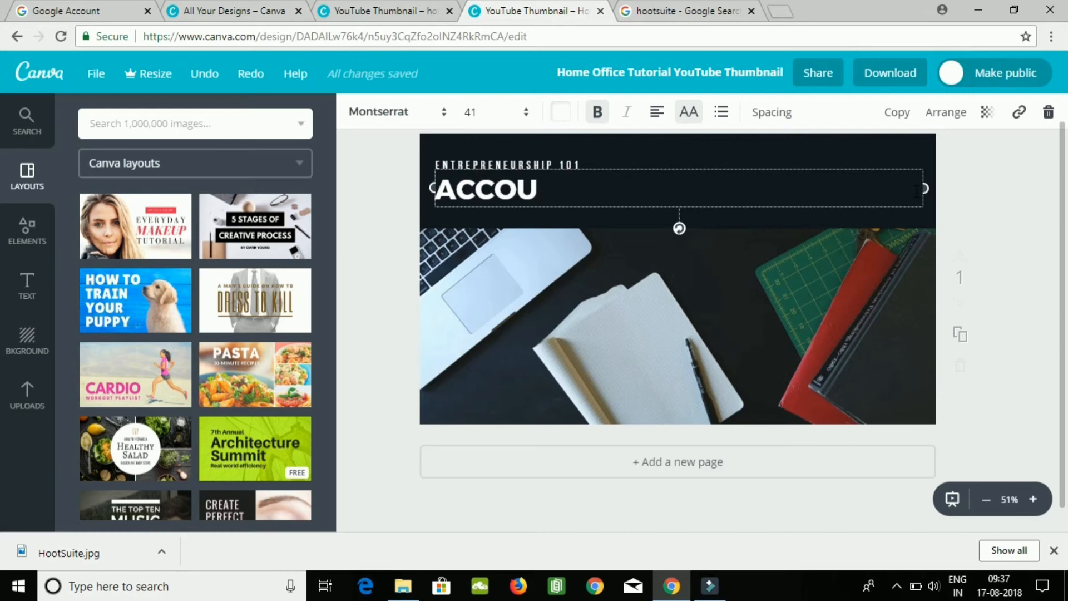
type("NT RE")
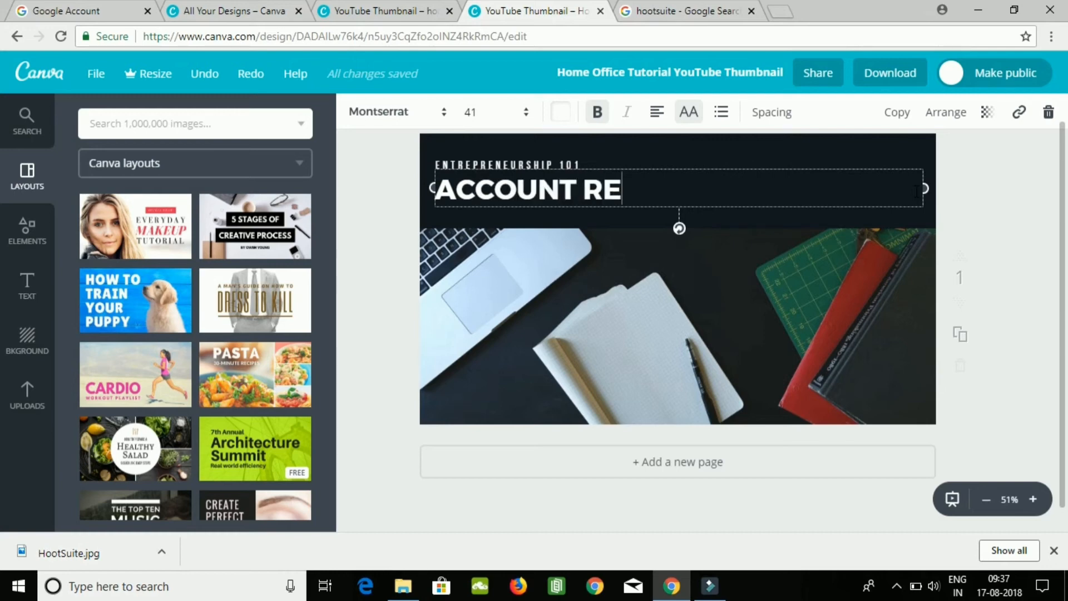
type("MOVAL")
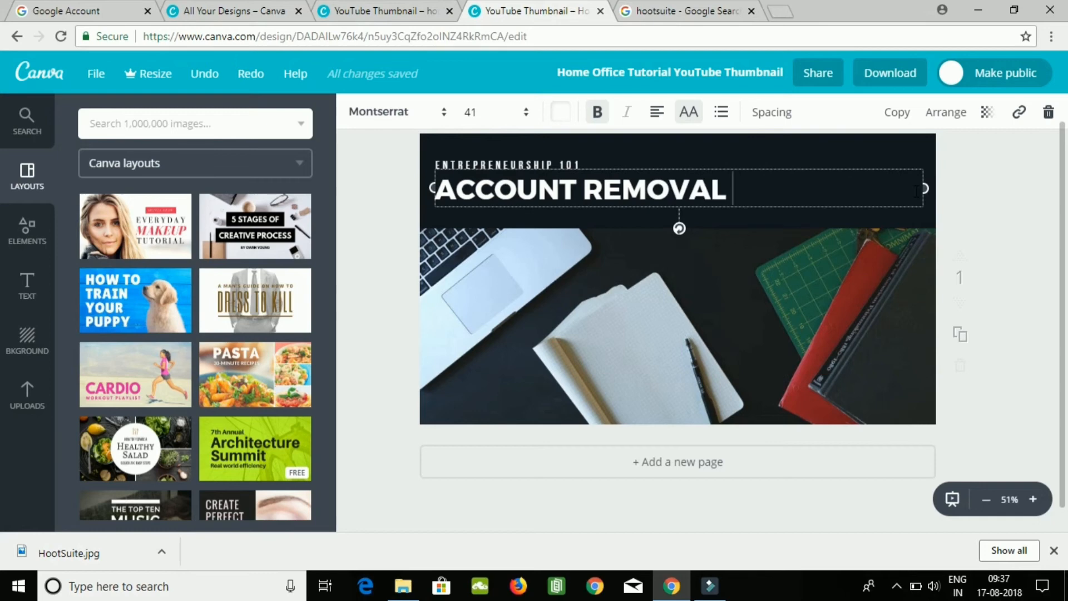
type(" & PASSW")
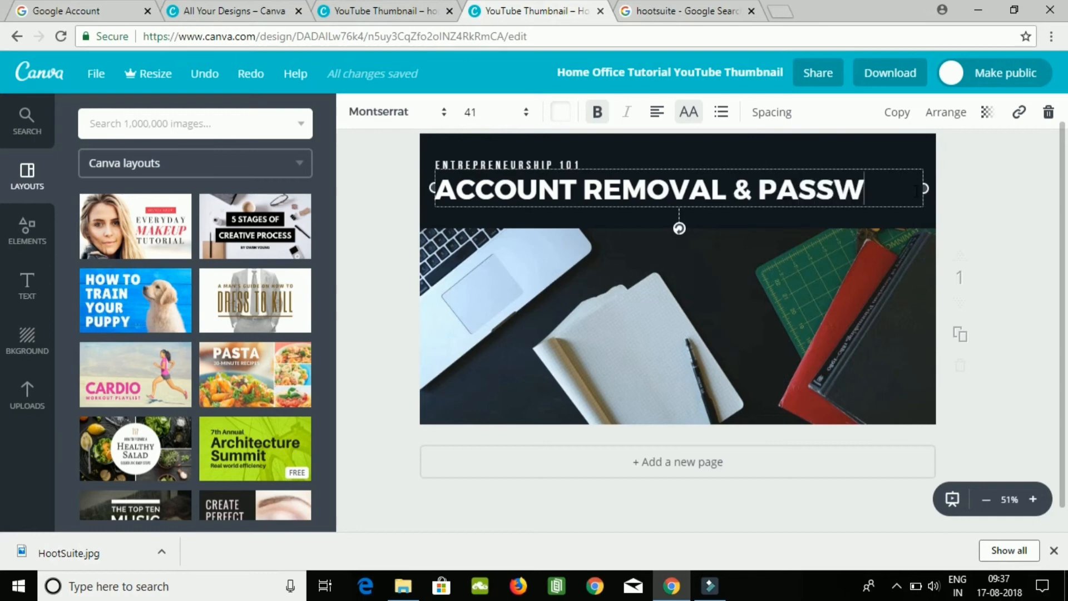
type("ORD")
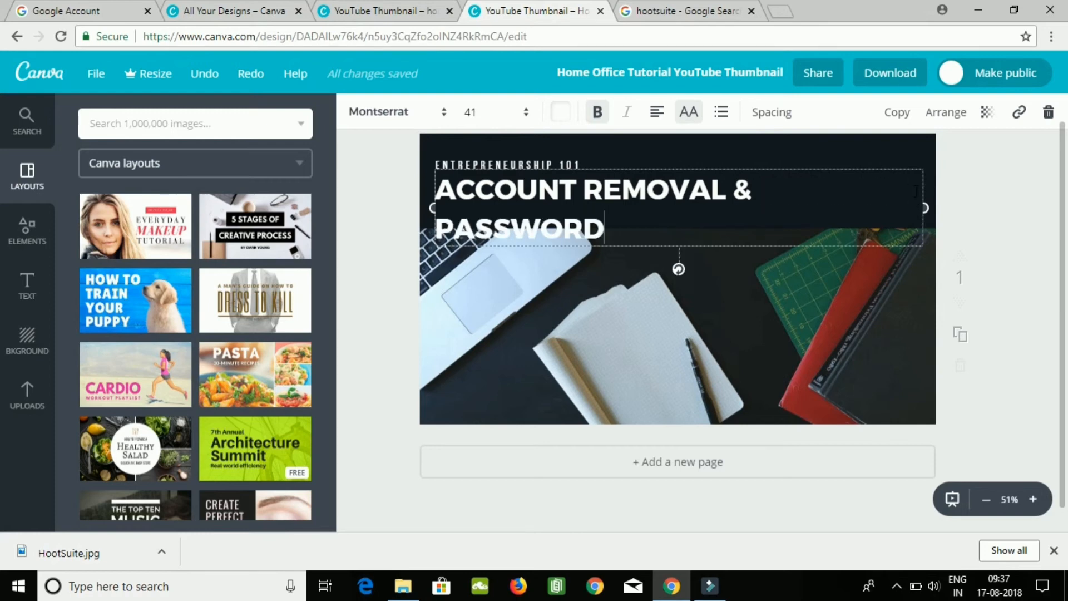
type(" RES")
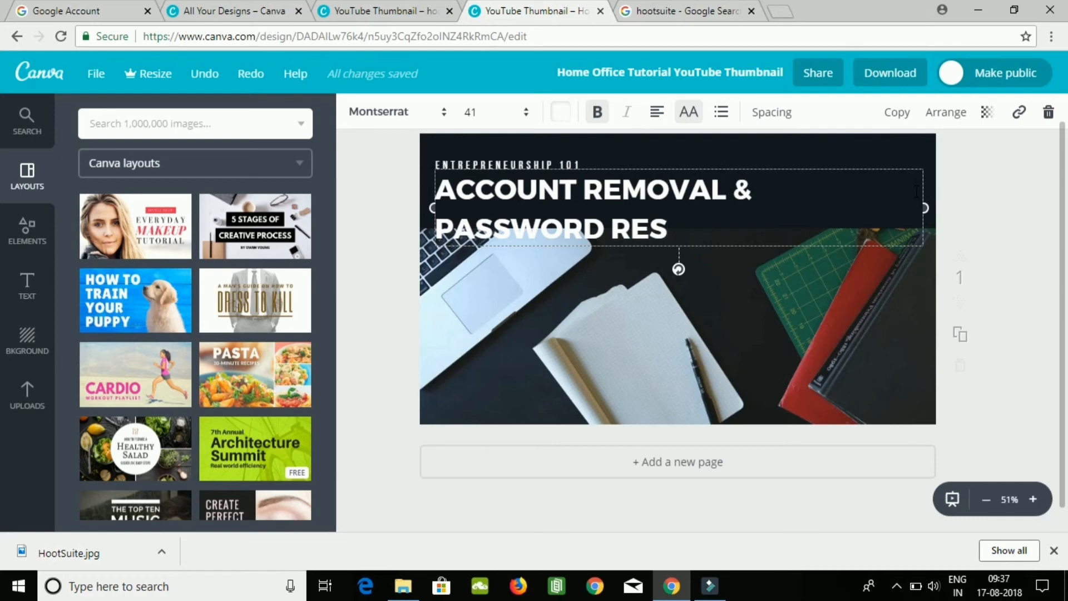
type("ET")
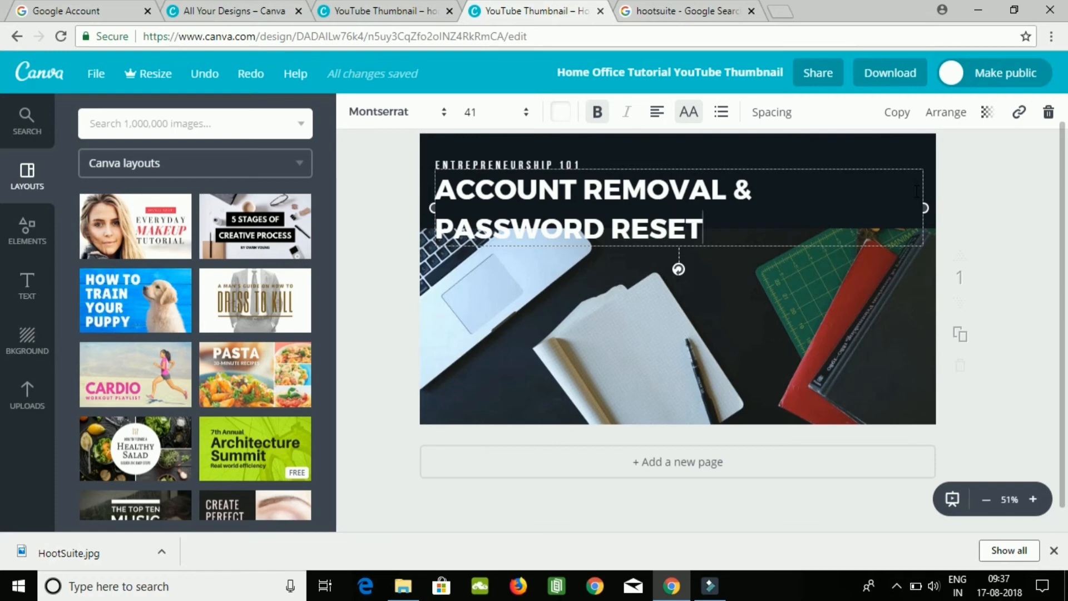
Move the headline out of the dark banner onto the lower part of the desk photo, aligned with the subtitle's left edge.
left_click(581, 162)
left_click(575, 164)
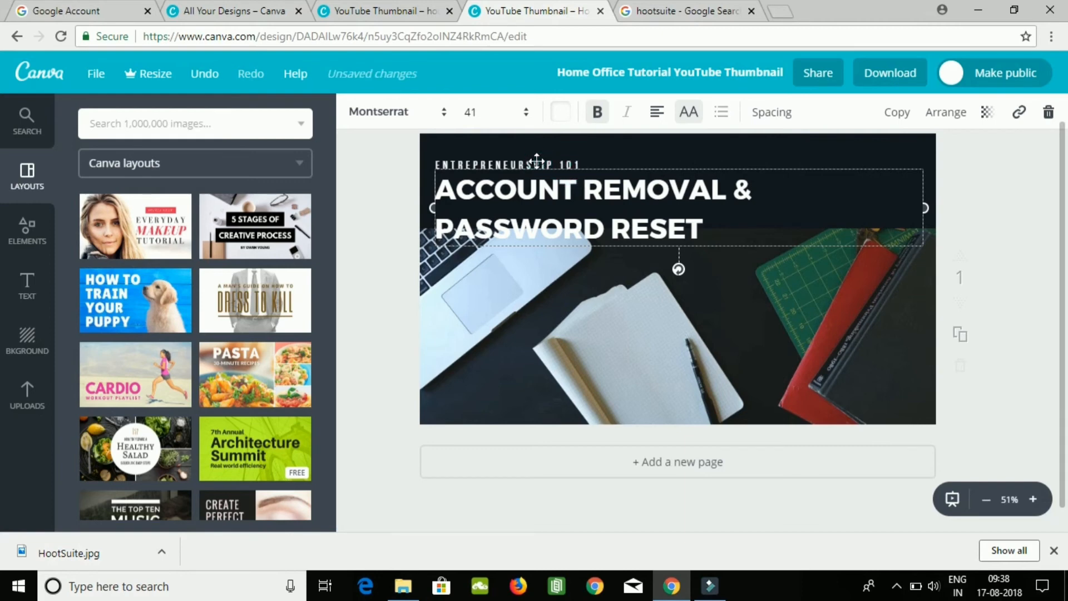
left_click_drag(536, 161, 566, 166)
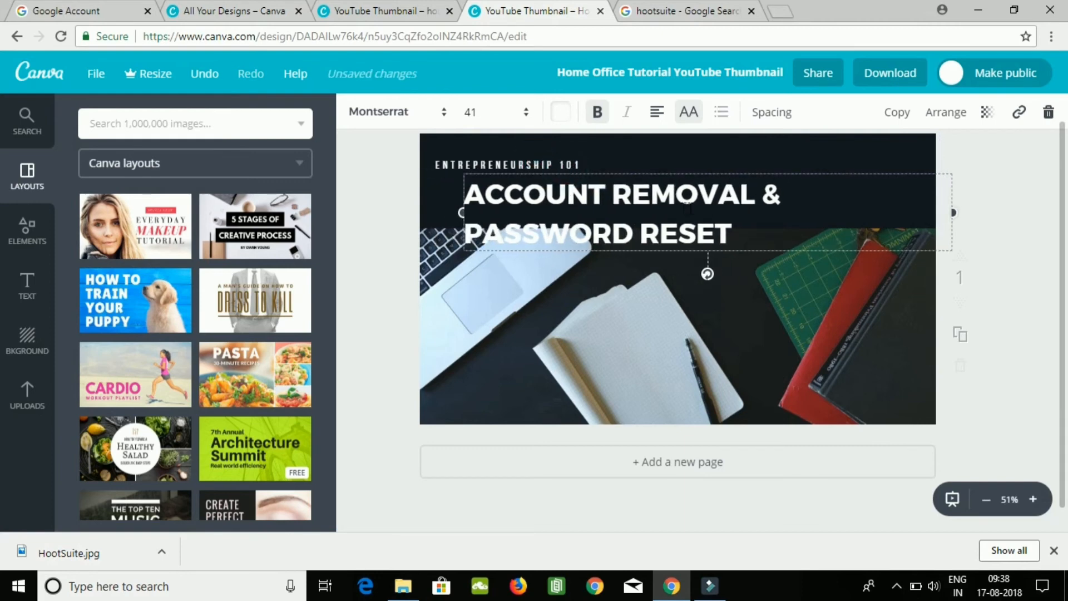
left_click_drag(728, 213, 699, 367)
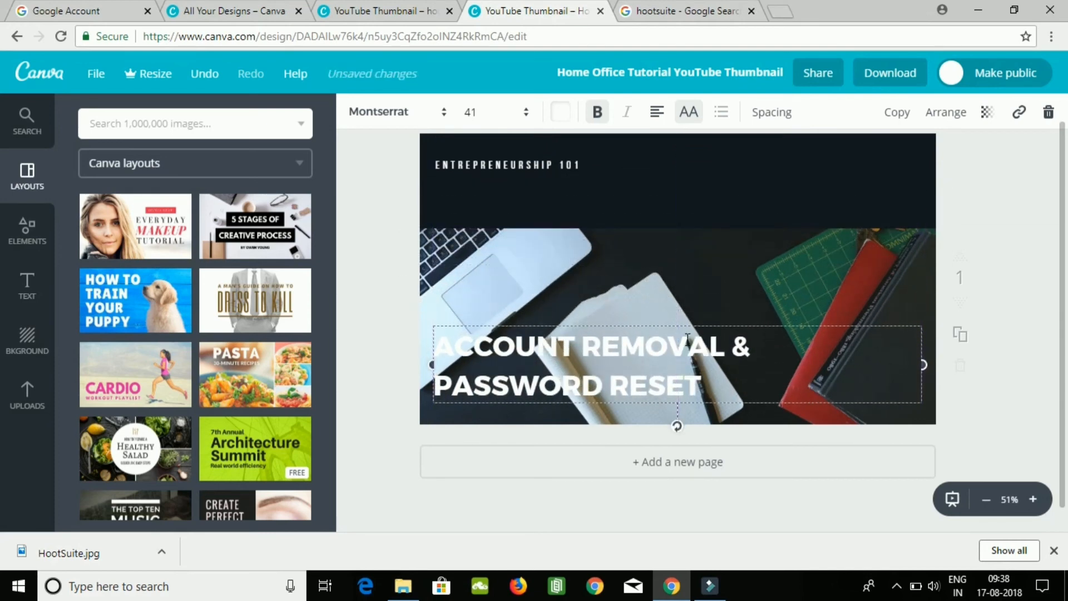
Change the "ENTREPRENEURSHIP 101" line above the desk photo to "HOOTSUITE.COM".
left_click(543, 167)
left_click(579, 166)
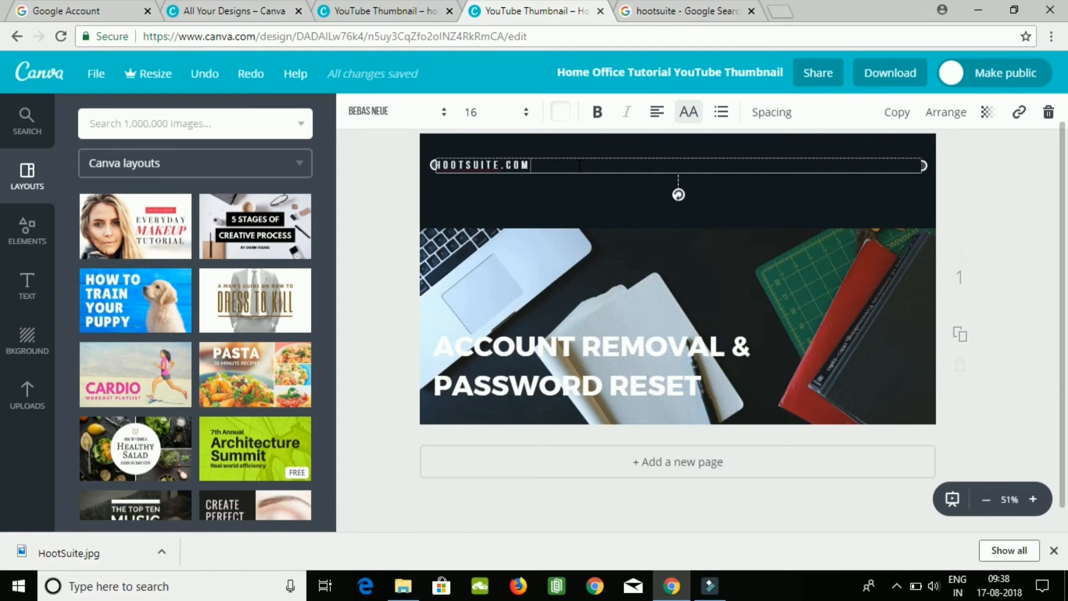
left_click(512, 263)
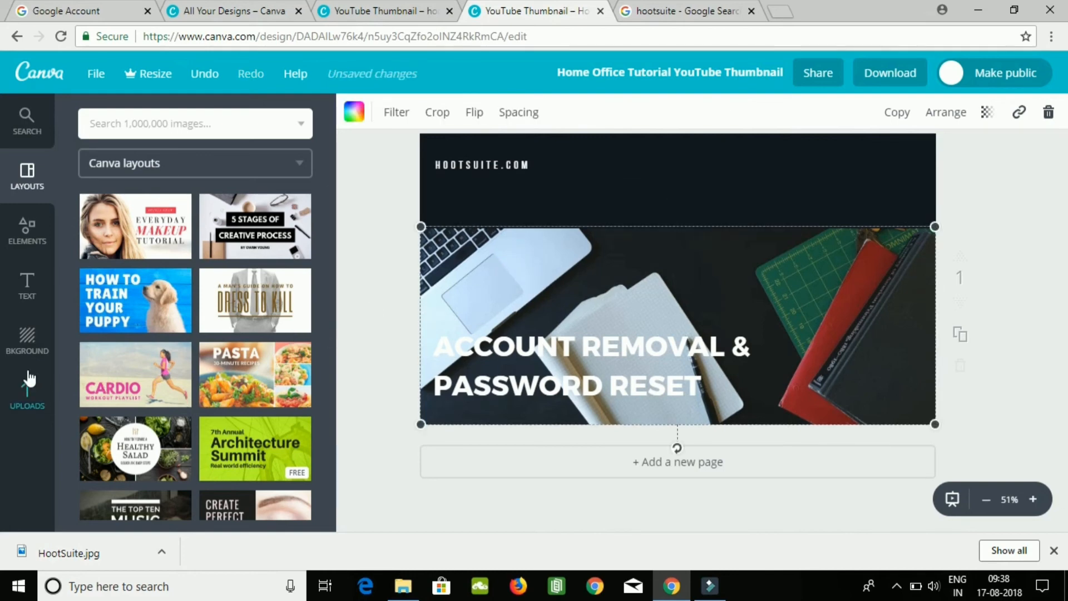
Upload the Hootsuite logo image from the Desktop folder and add it to the thumbnail.
left_click(28, 391)
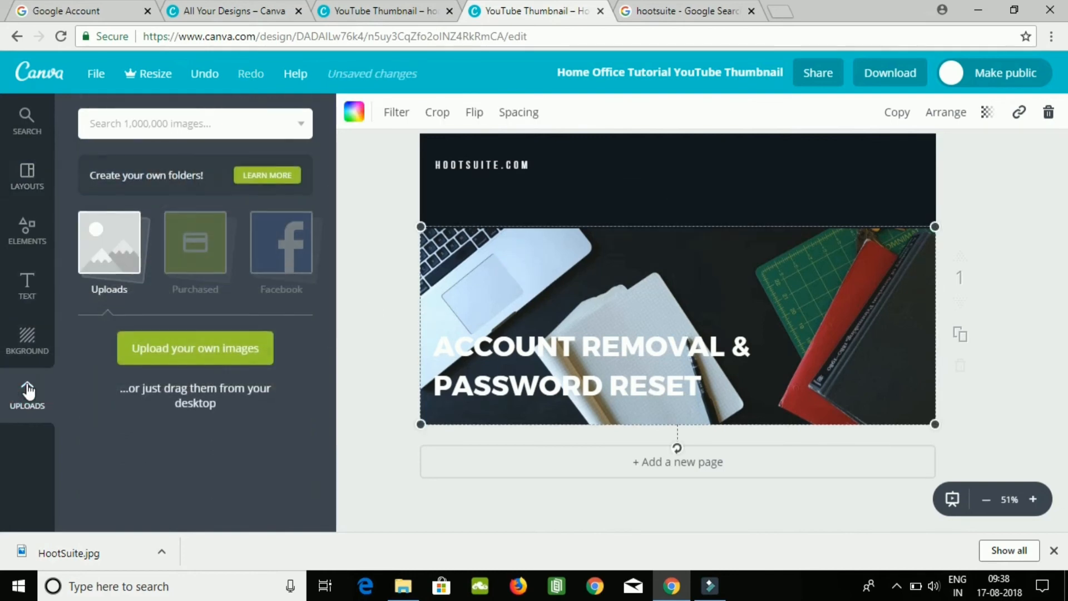
left_click(124, 266)
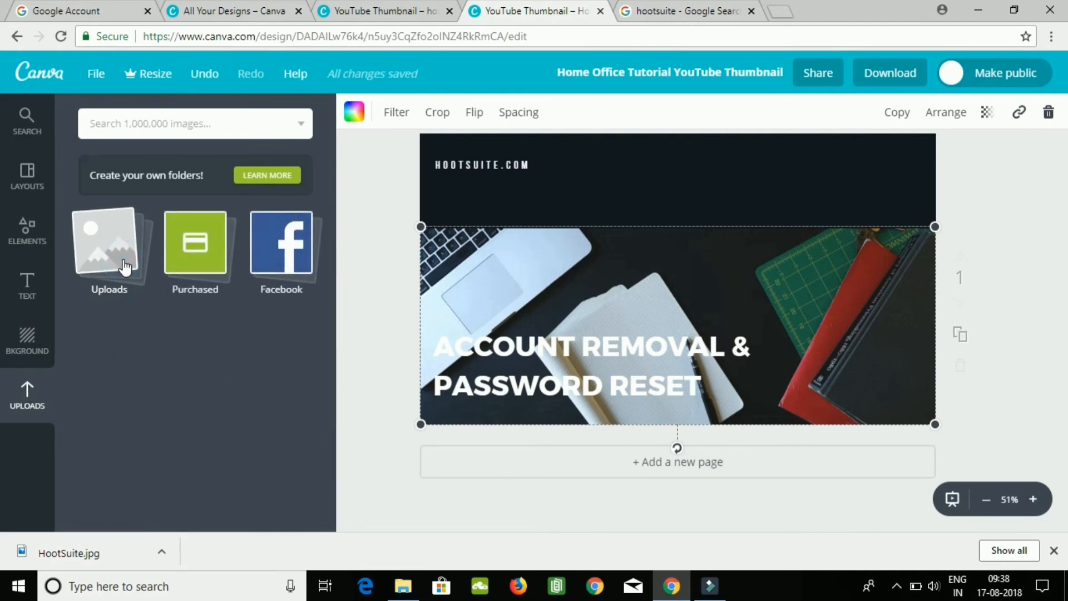
left_click(123, 266)
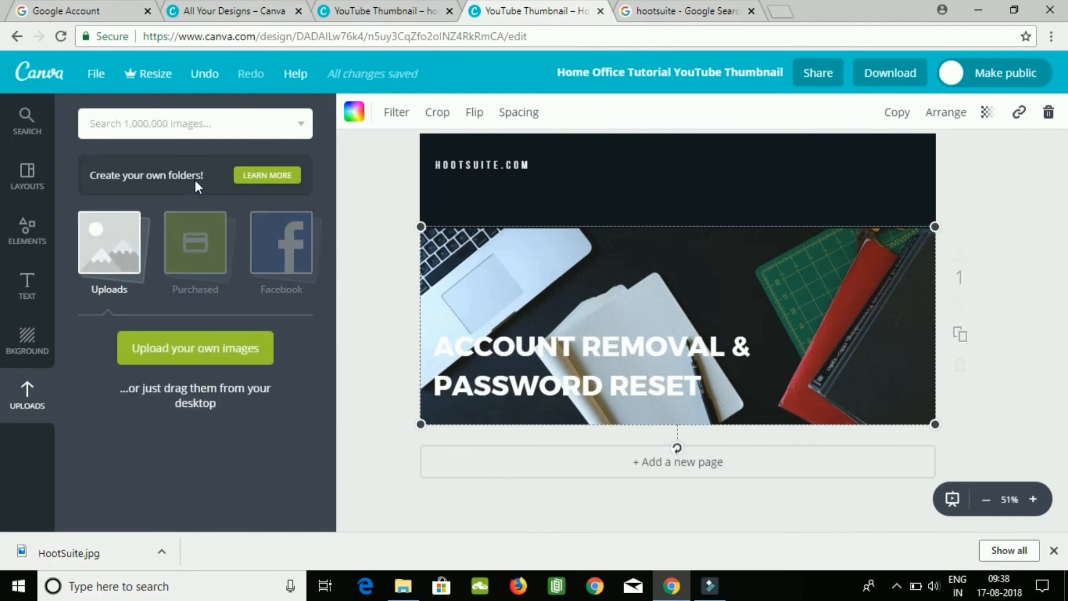
left_click(190, 345)
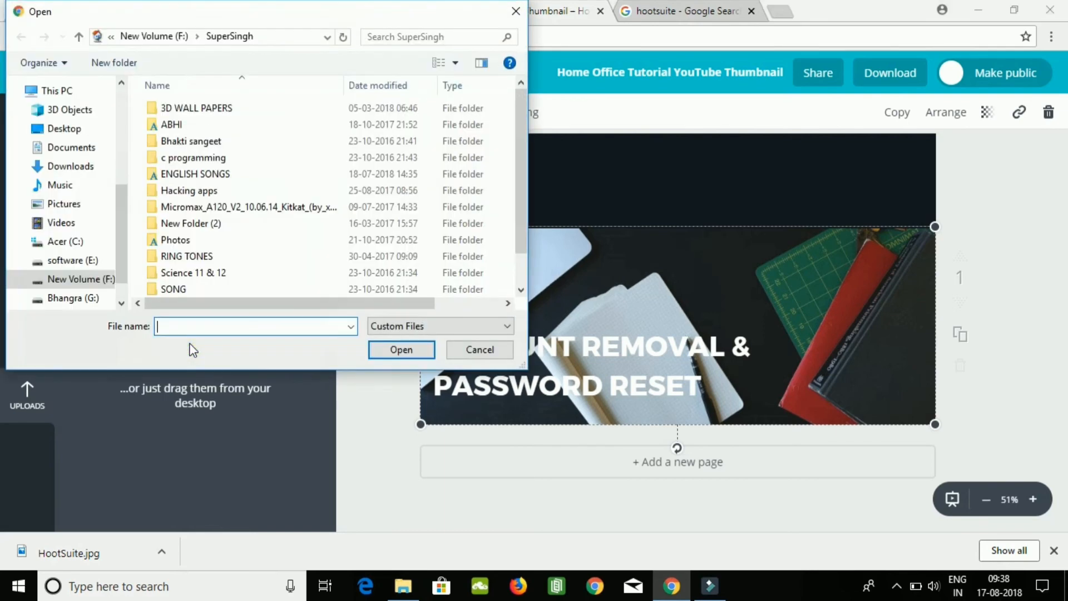
left_click(66, 128)
double_click(292, 231)
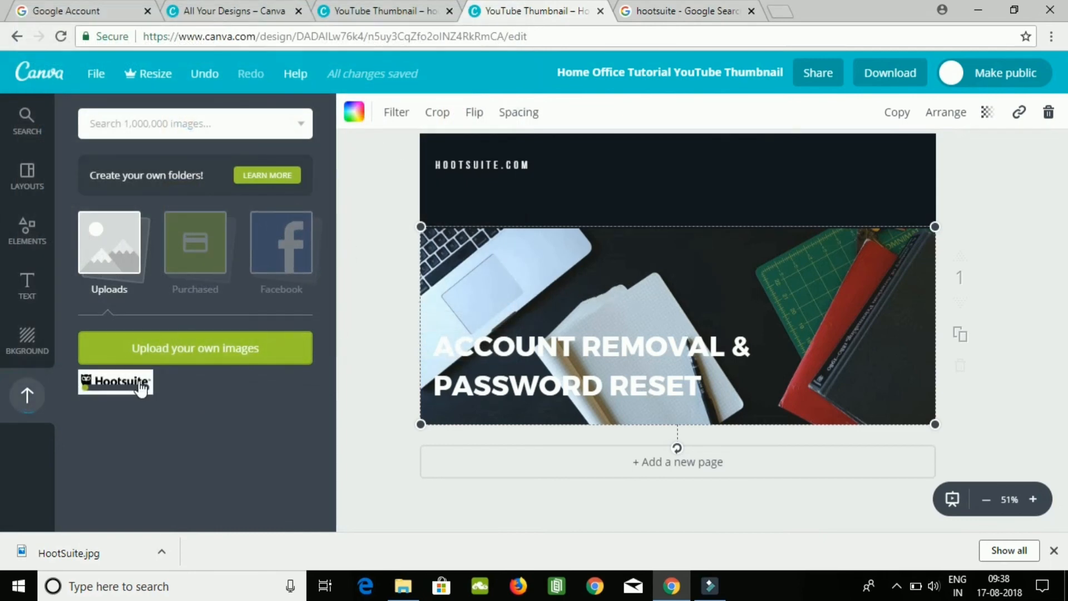
left_click(139, 387)
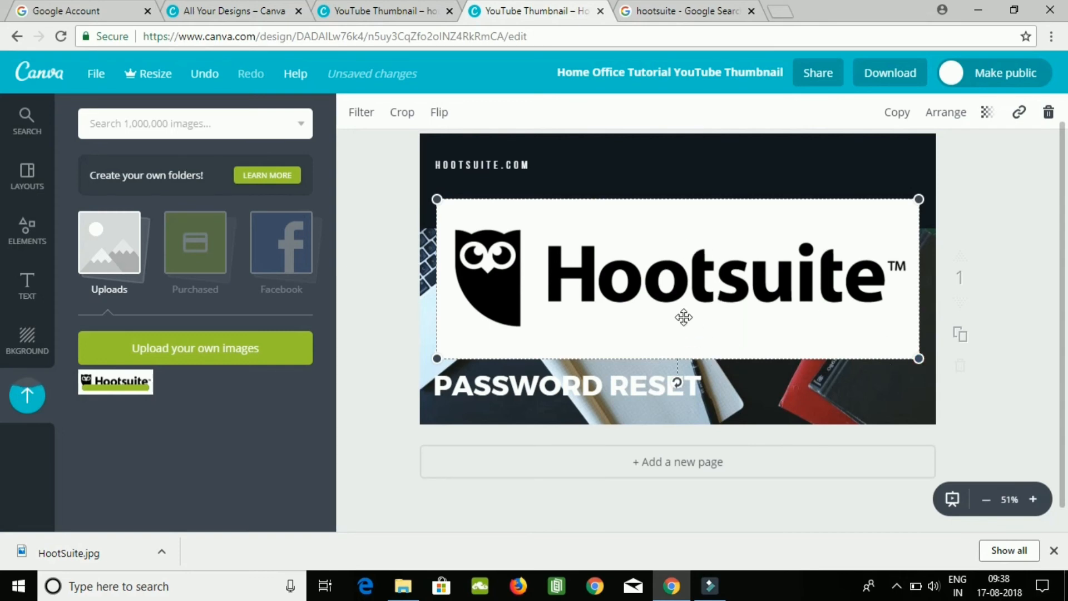
left_click_drag(666, 280, 658, 261)
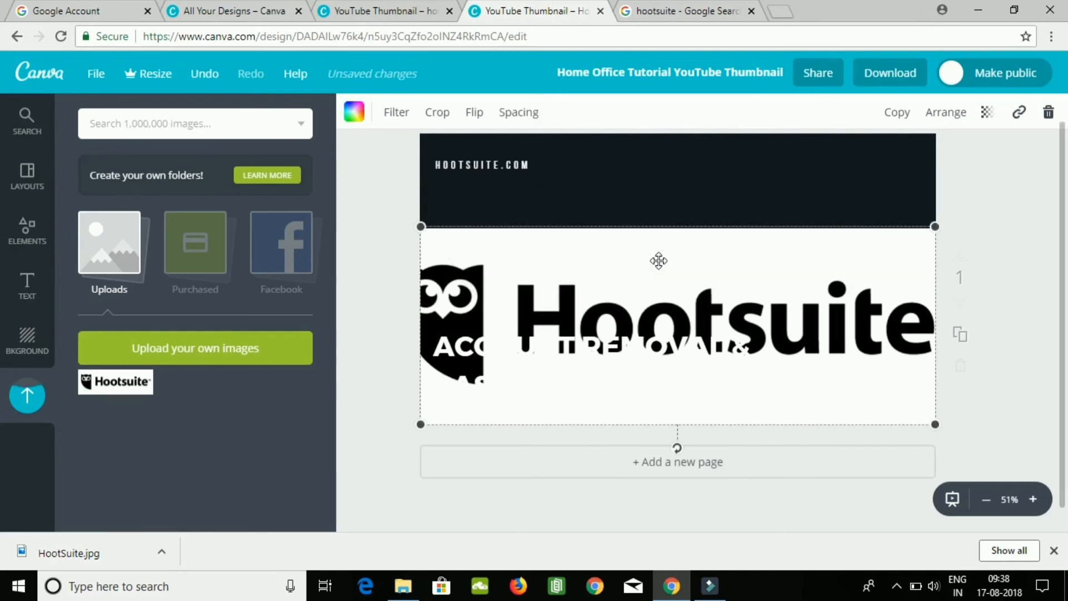
left_click_drag(659, 303, 655, 230)
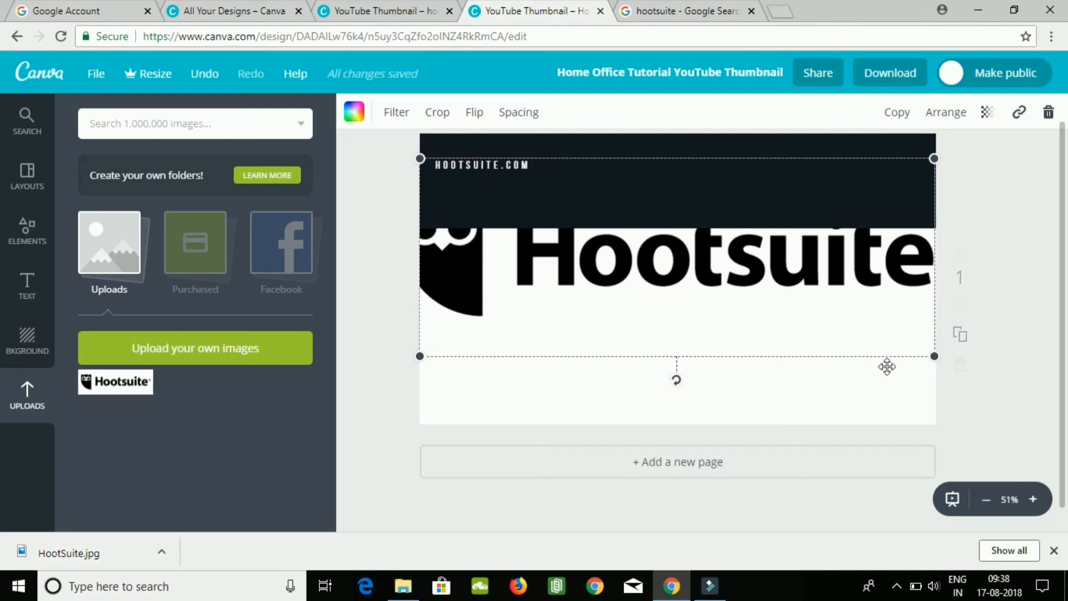
left_click_drag(934, 356, 821, 280)
left_click_drag(734, 259, 784, 329)
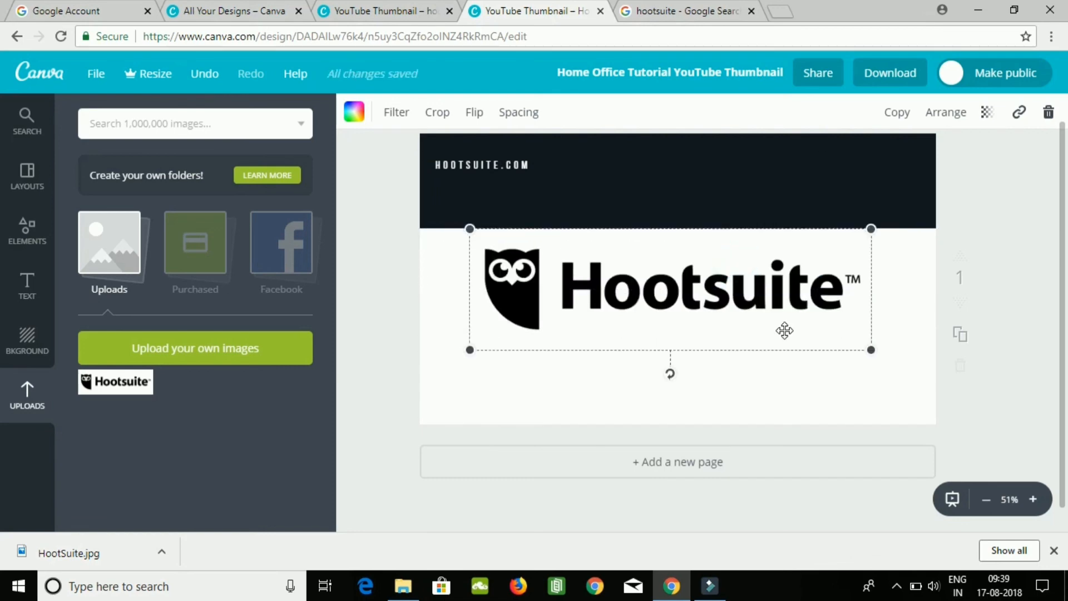
key("ctrl+z")
key("ctrl+z")
key("ctrl+z")
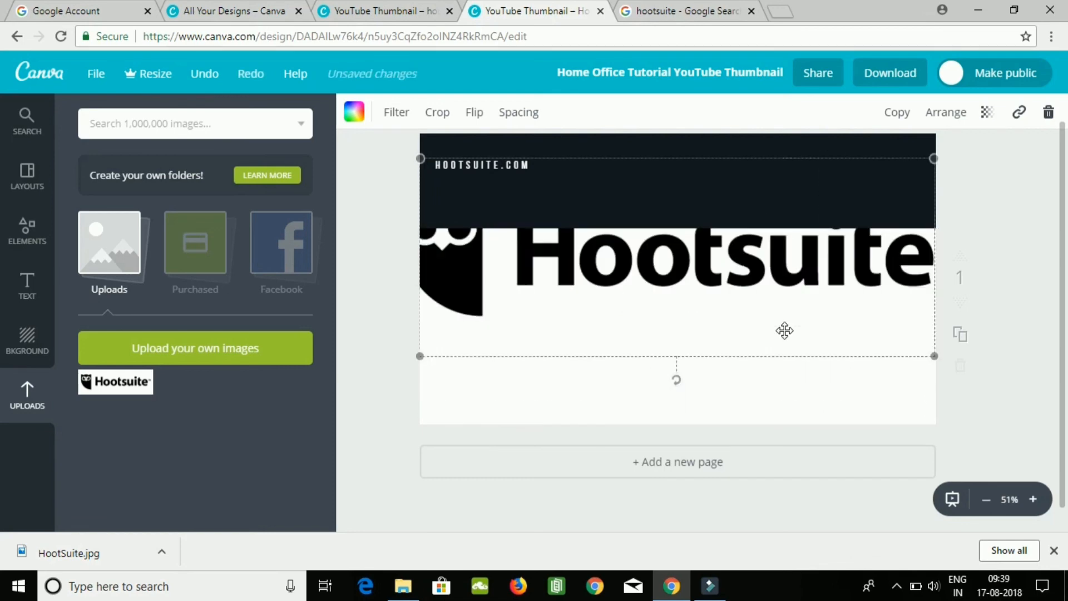
key("ctrl+z")
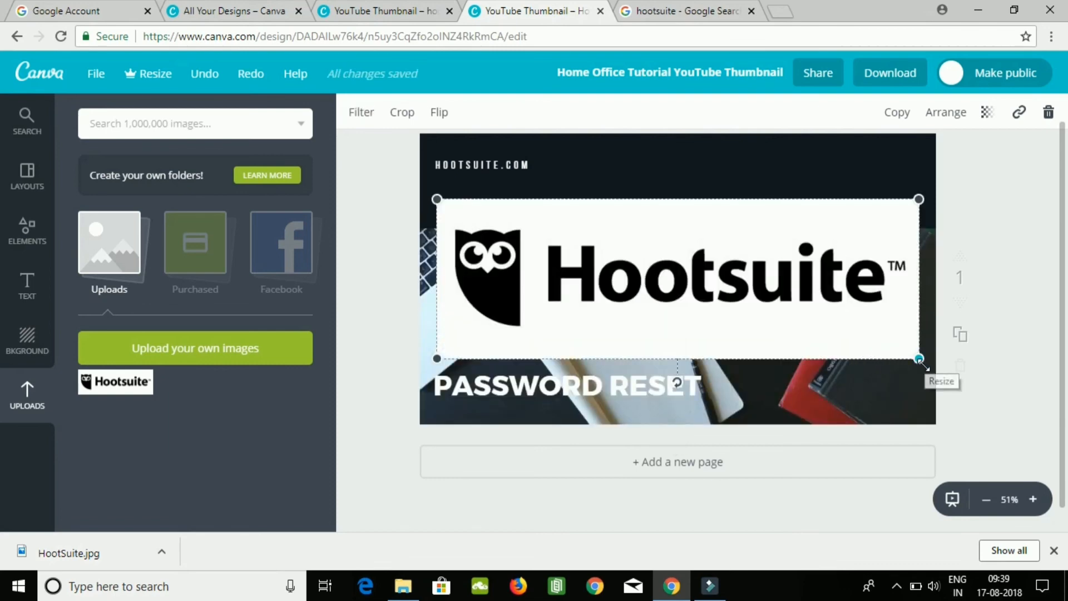
Shrink the Hootsuite logo from two opposite corners so it fits between the dark banner and the headline.
left_click_drag(924, 366, 840, 287)
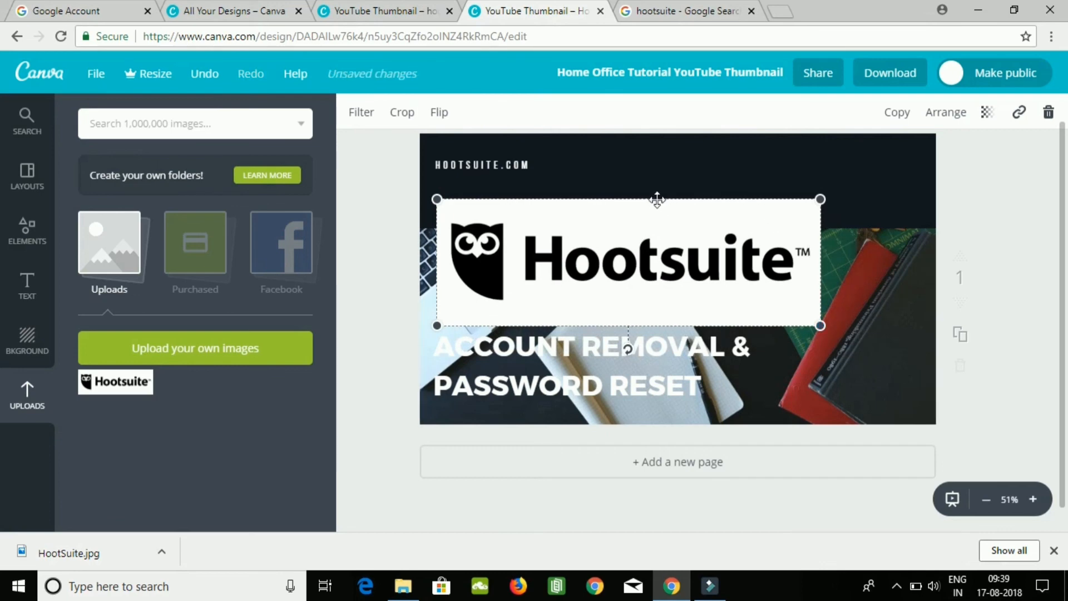
left_click_drag(437, 198, 511, 255)
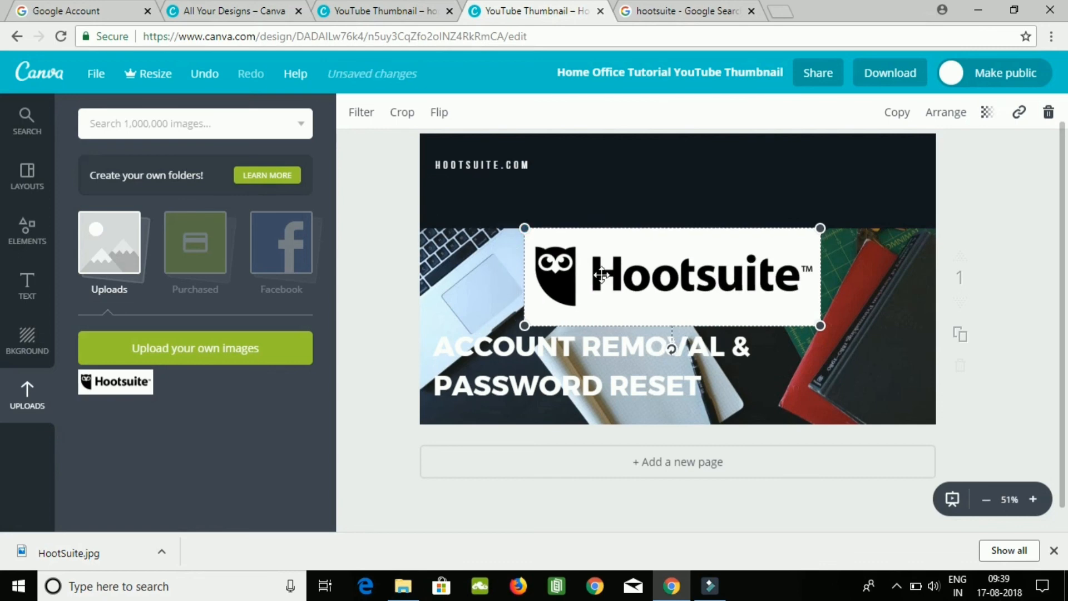
left_click(816, 351)
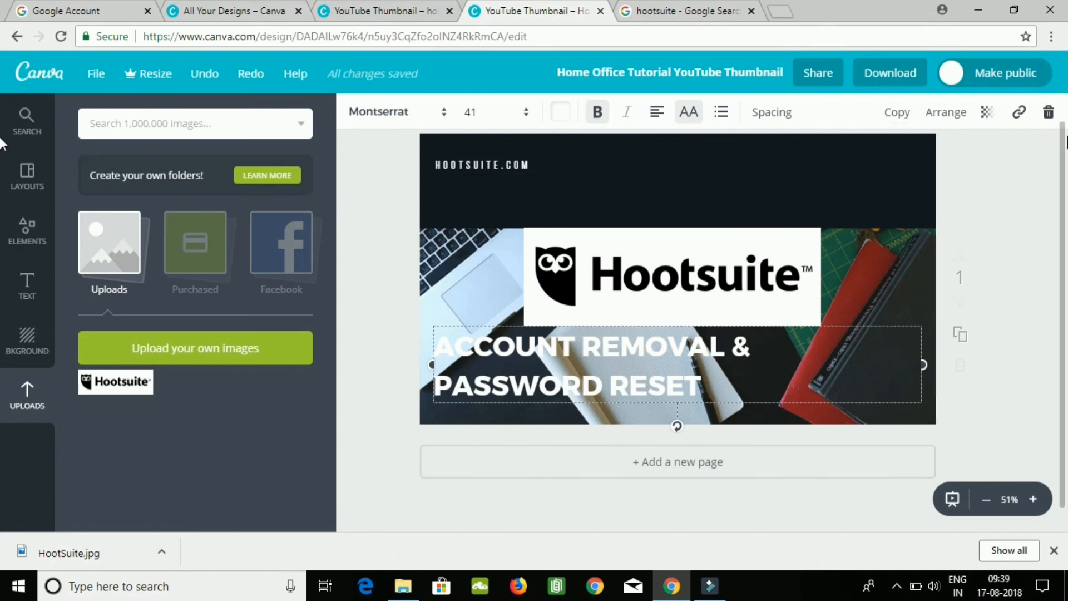
Download the finished thumbnail as a PNG and dismiss the mobile app offer.
left_click(895, 78)
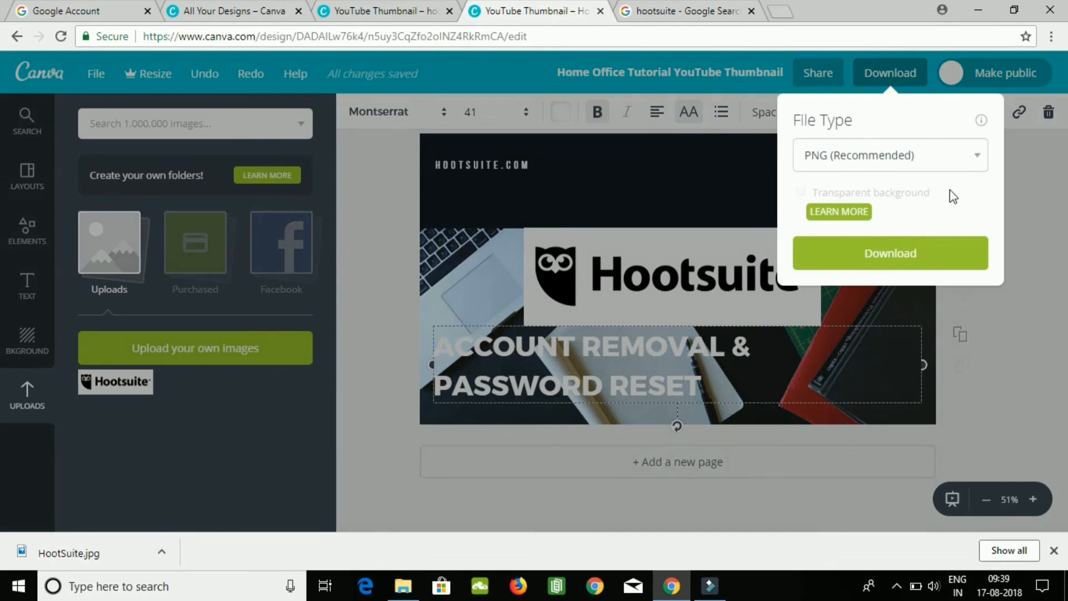
left_click(897, 256)
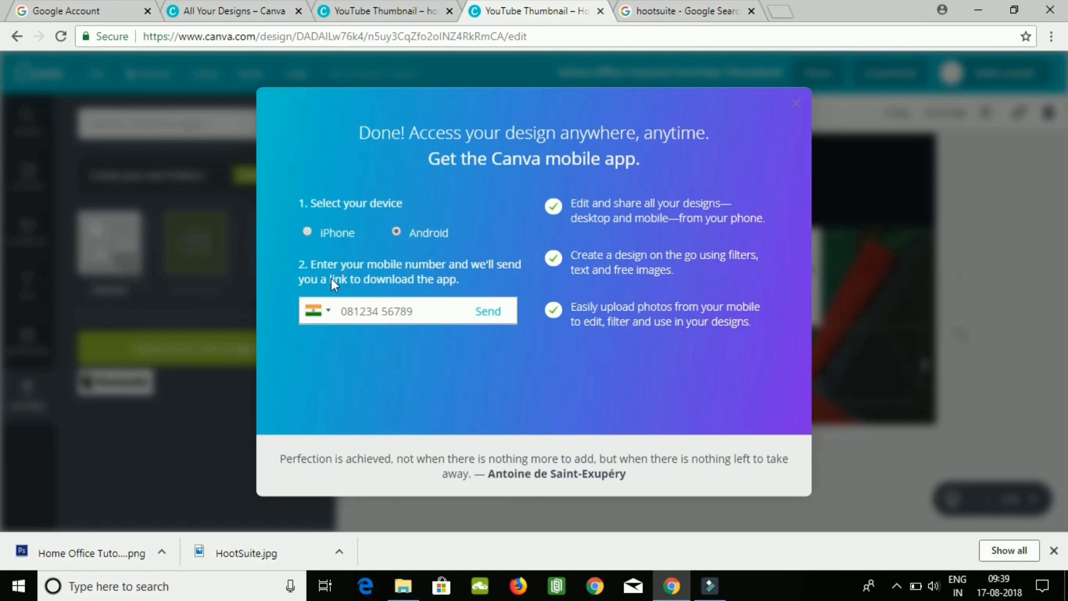
left_click(432, 308)
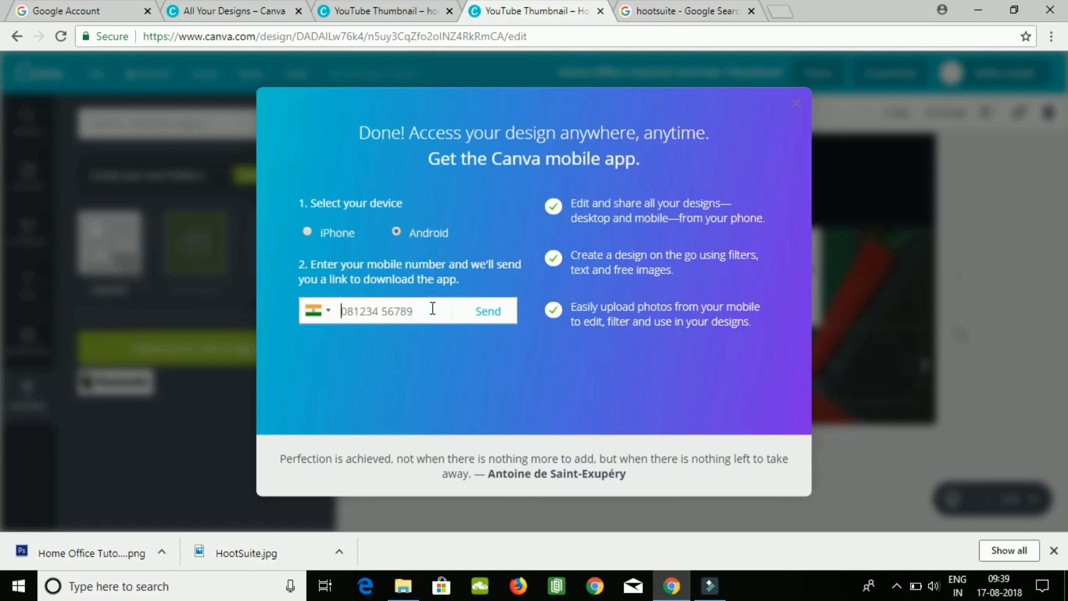
type("8")
left_click(796, 103)
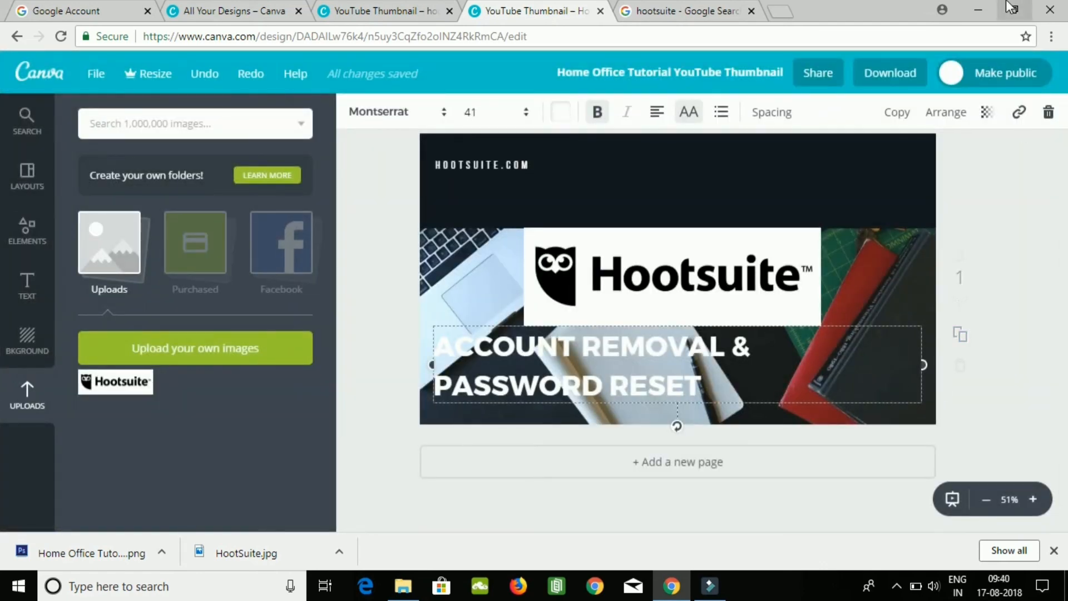